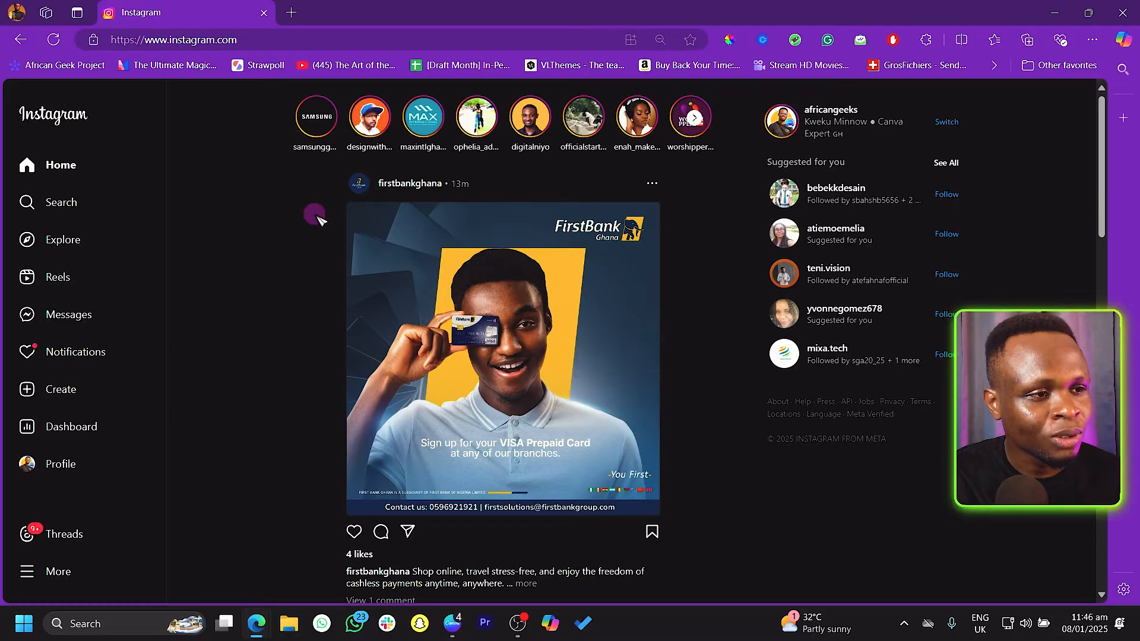
# Step: Search Instagram for "chel" and open the chelseafc profile
pyautogui.click(150, 203)
pyautogui.write('chelk')
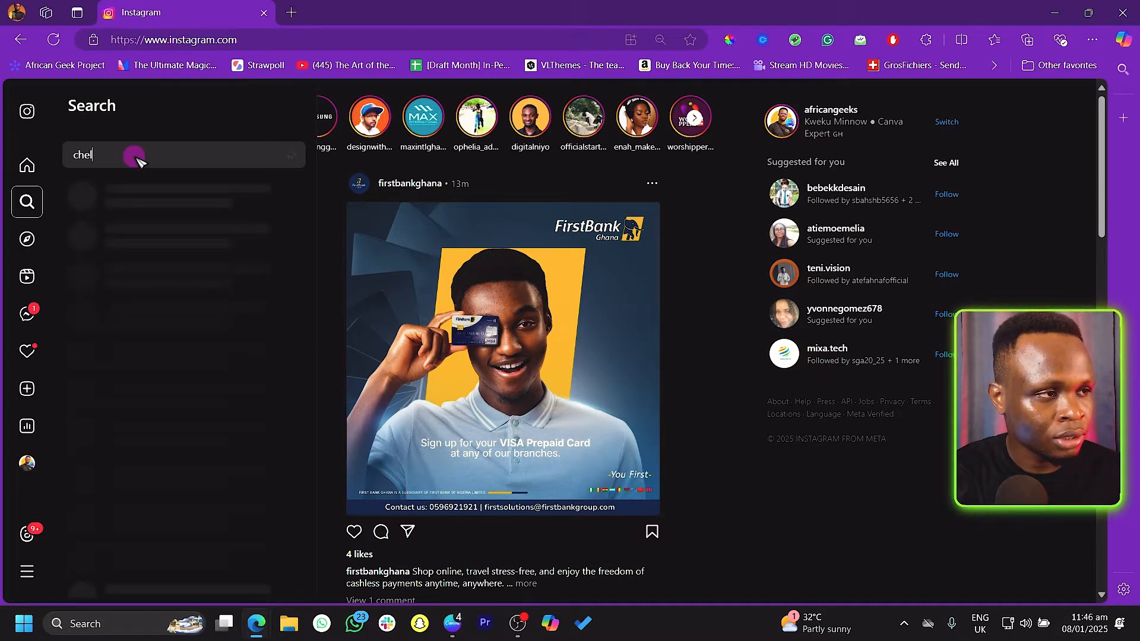
pyautogui.click(153, 196)
# Step: Browse the profile's posts for high-quality player photos and open the Colwill appreciation post
pyautogui.scroll(-2, 585, 344)
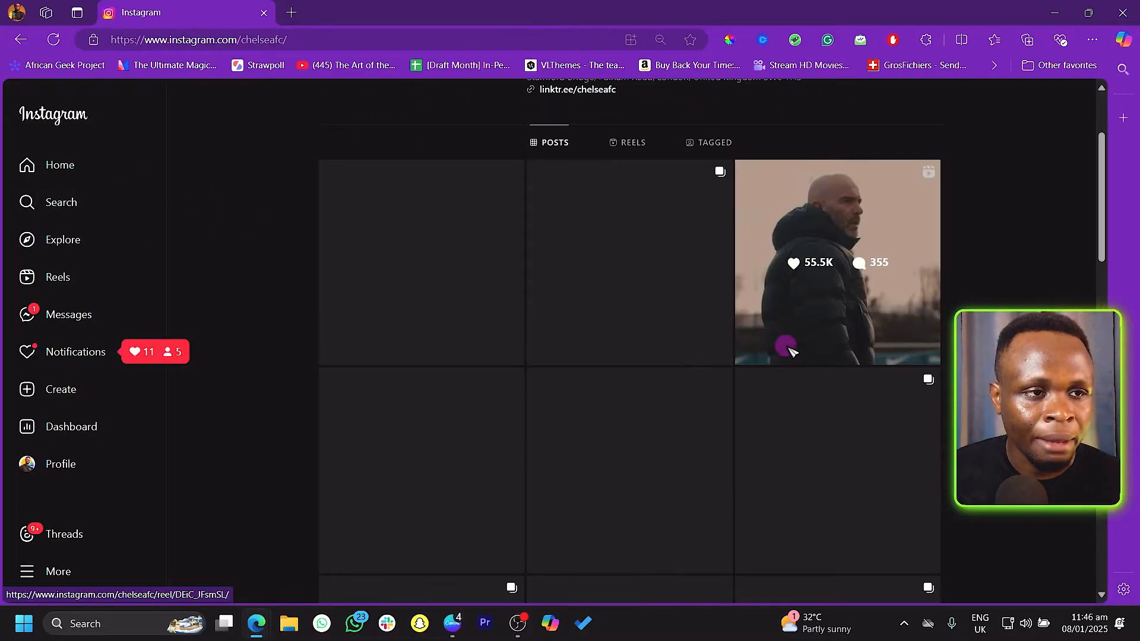
pyautogui.scroll(-1, 796, 352)
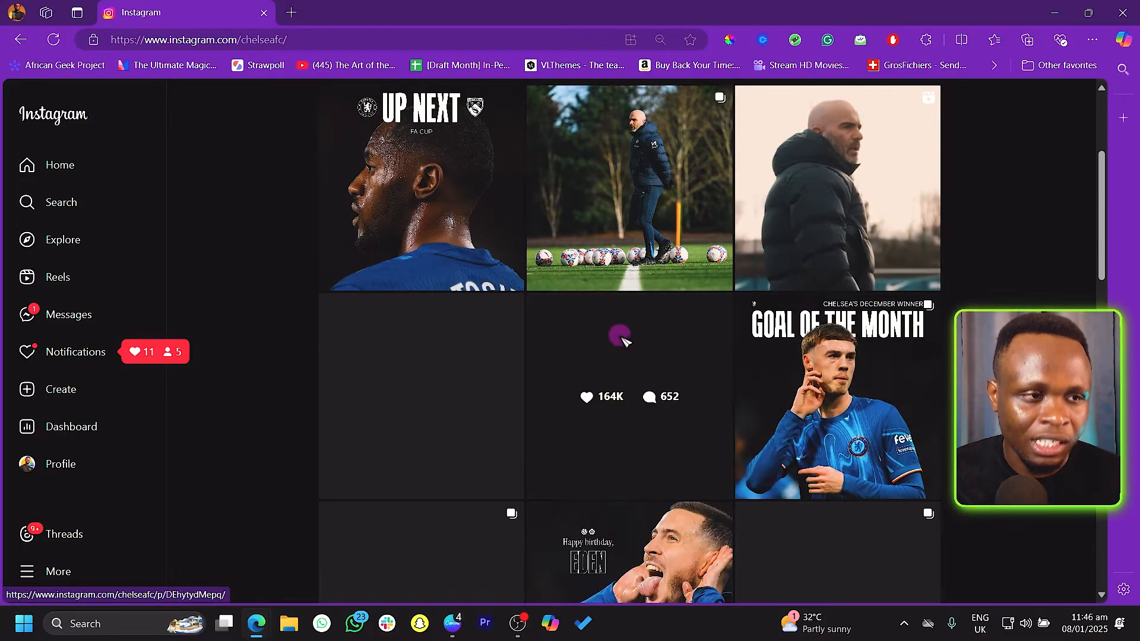
pyautogui.scroll(-3, 623, 340)
pyautogui.scroll(-7, 624, 339)
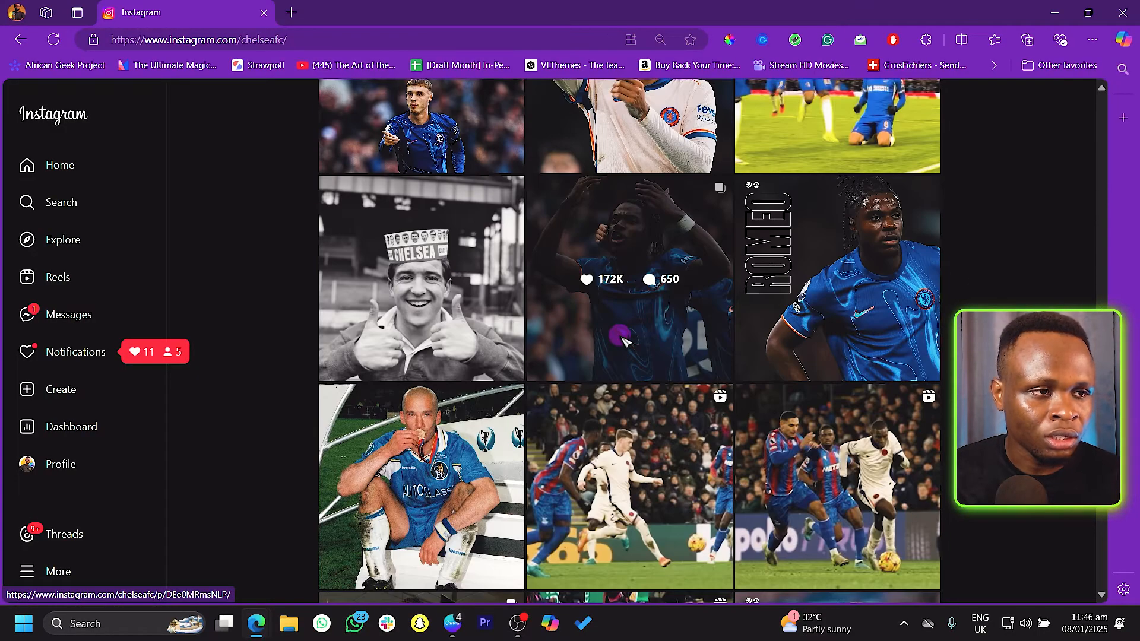
pyautogui.scroll(1, 912, 350)
pyautogui.scroll(1, 653, 178)
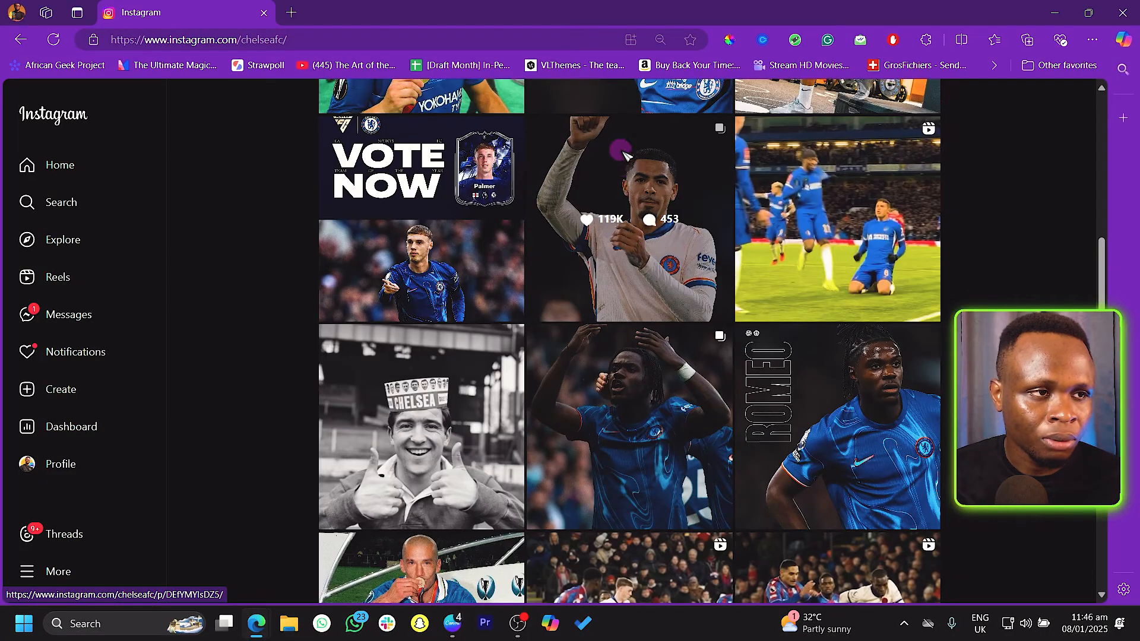
pyautogui.click(615, 145)
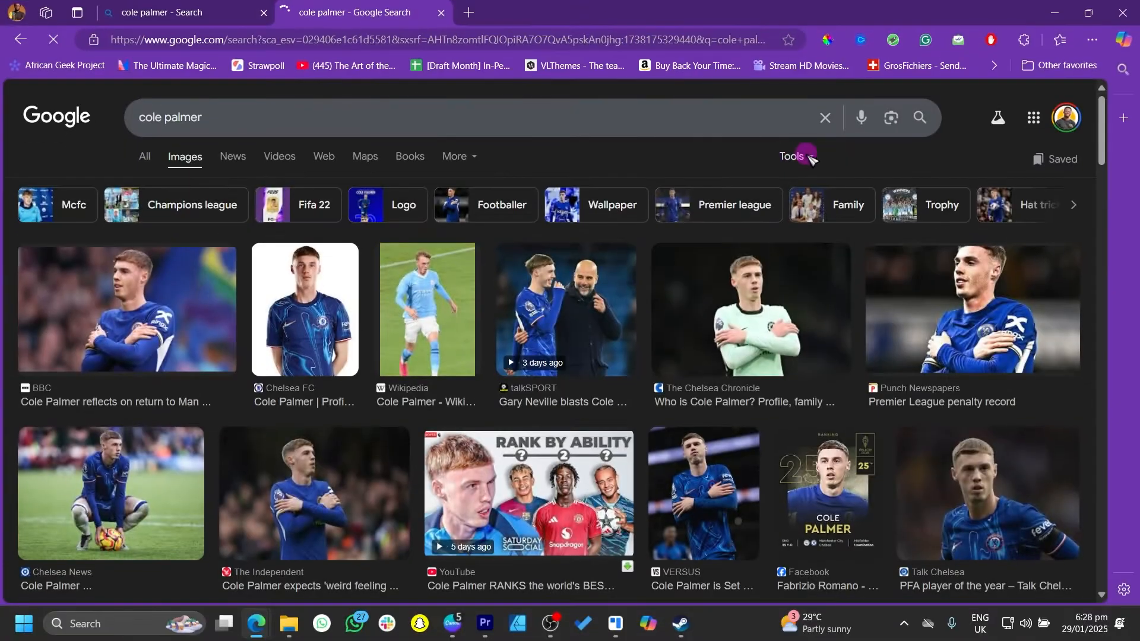
# Step: Filter the Google Images results for "cole palmer" to Large size
pyautogui.click(793, 156)
pyautogui.moveTo(825, 184)
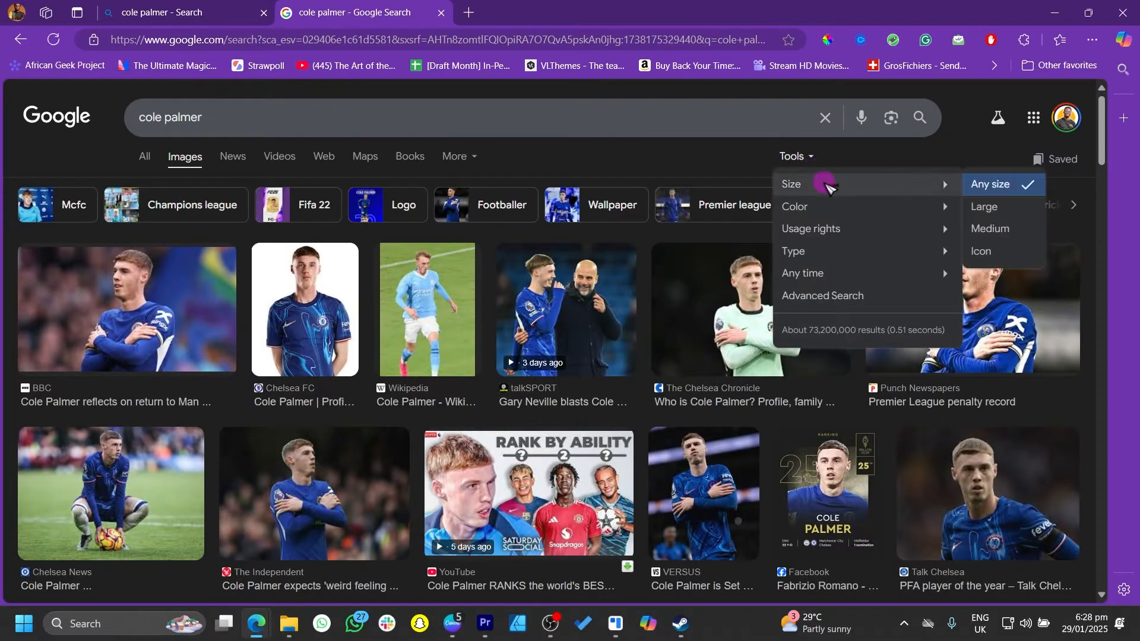
pyautogui.click(1000, 208)
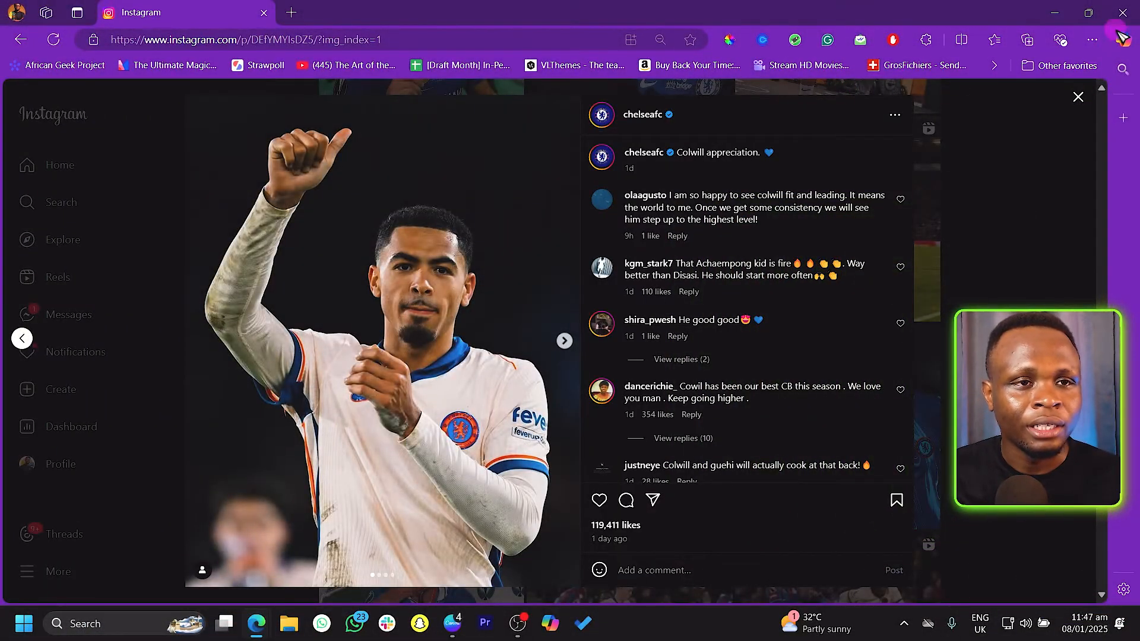
# Step: In the Canva design, move the player photo aside and set the page background colour to #1e1e1e
pyautogui.click(512, 355)
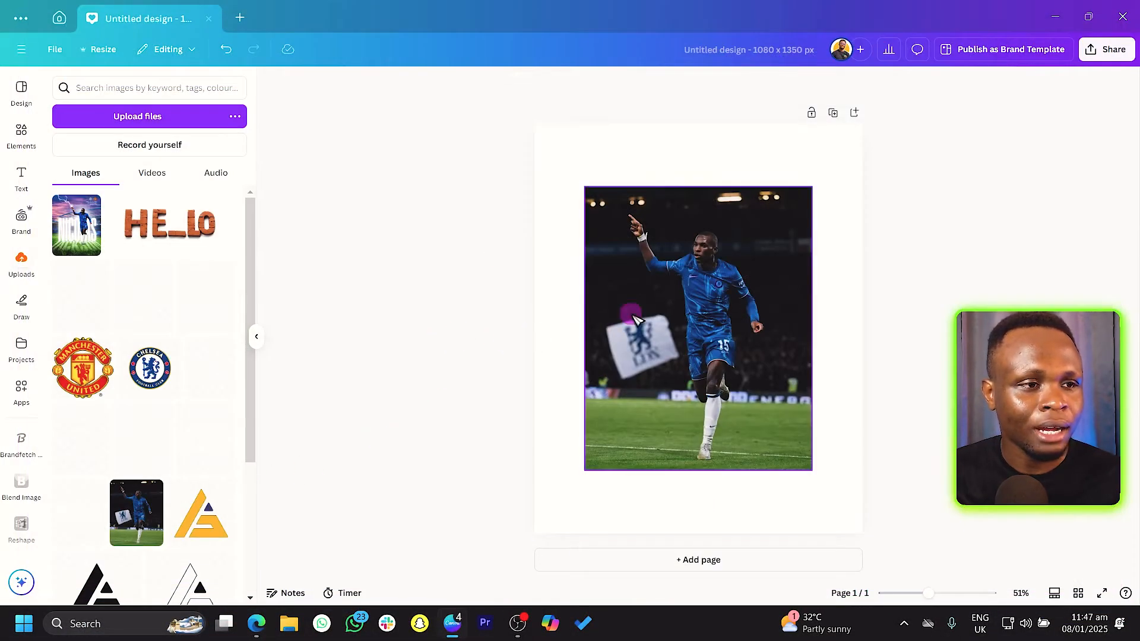
pyautogui.click(539, 323)
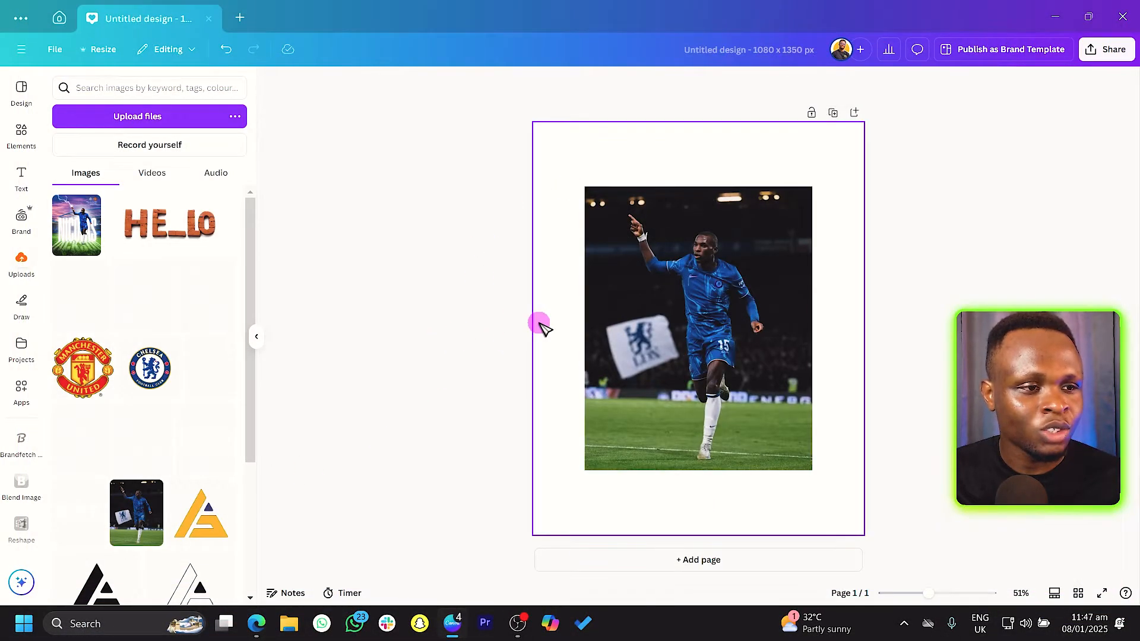
pyautogui.click(648, 287)
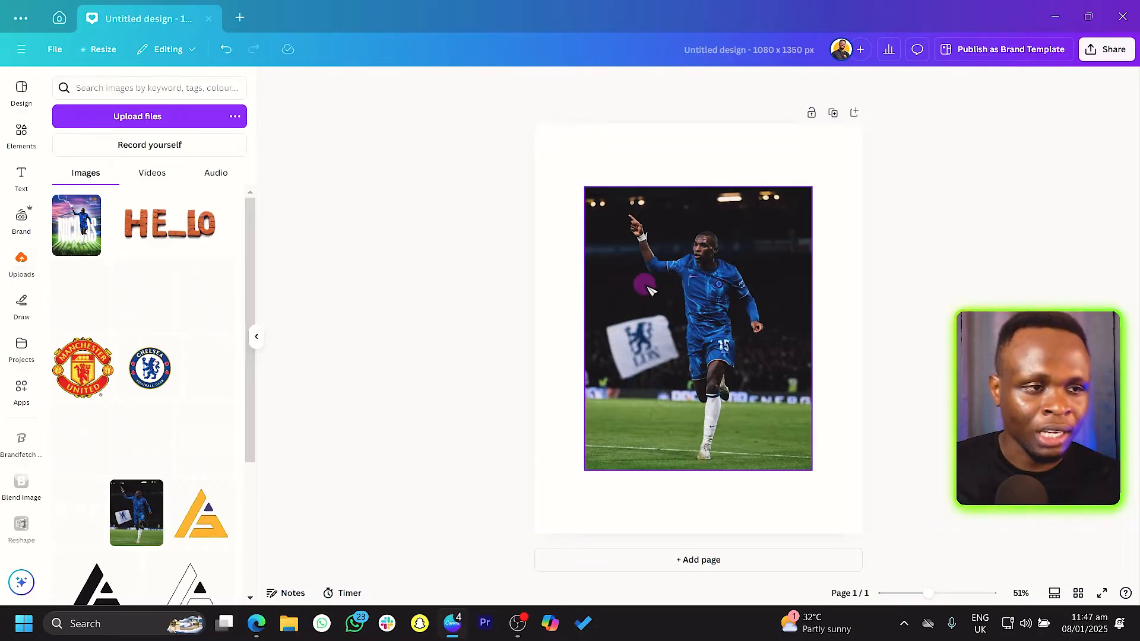
pyautogui.click(694, 303)
pyautogui.moveTo(698, 306); pyautogui.dragTo(743, 385)
pyautogui.click(596, 178)
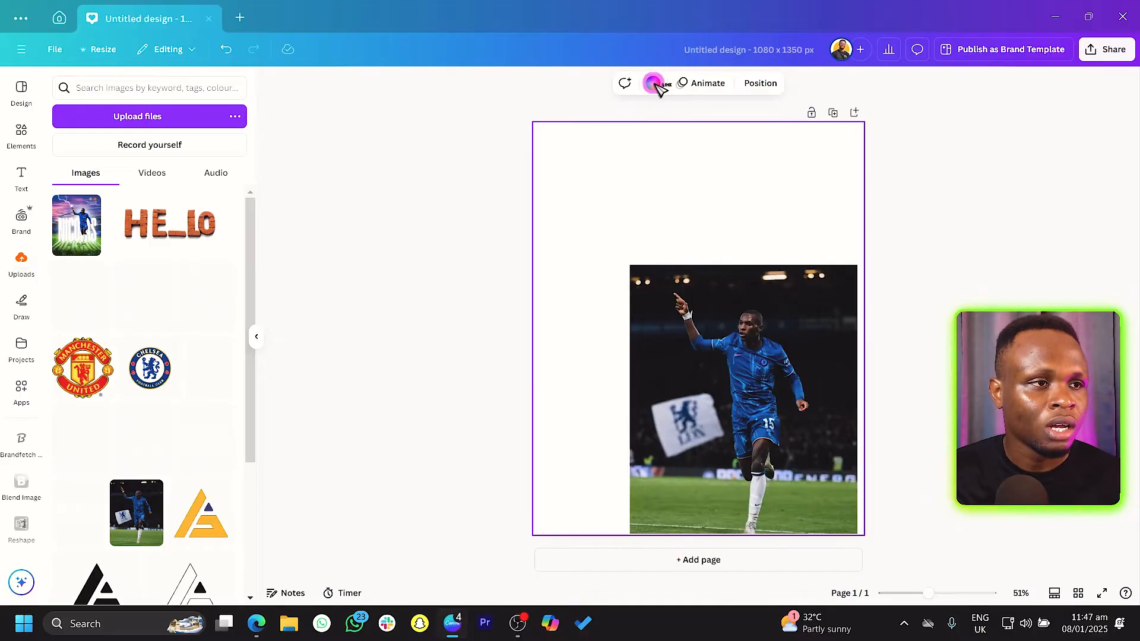
pyautogui.click(654, 83)
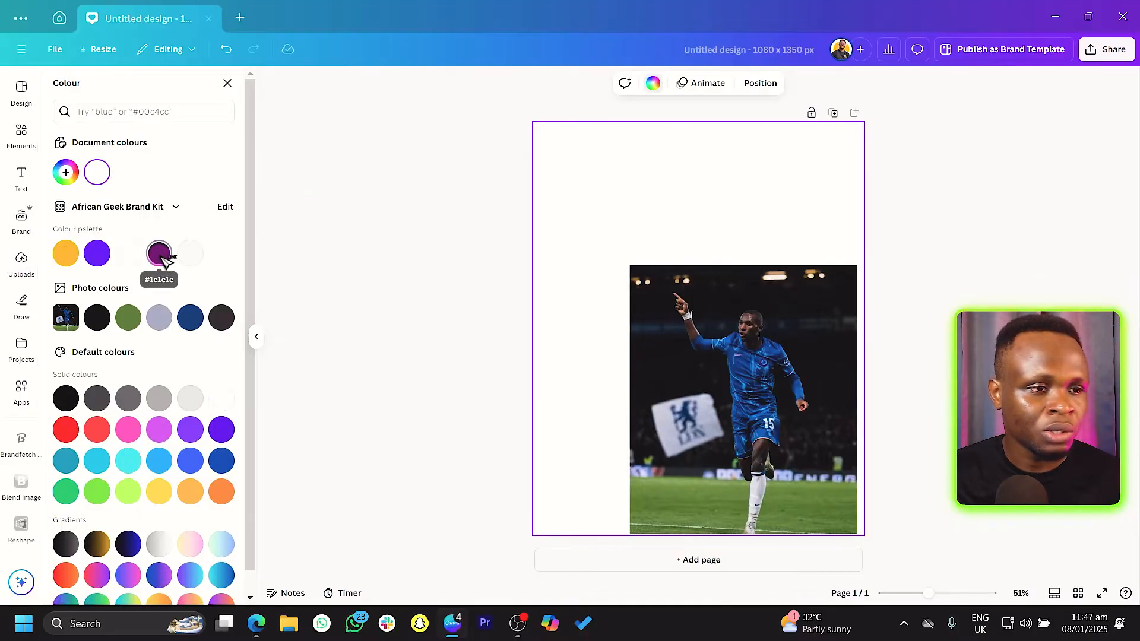
pyautogui.click(159, 254)
# Step: Move the player photo back to the middle of the page and remove its background
pyautogui.moveTo(758, 397); pyautogui.dragTo(710, 322)
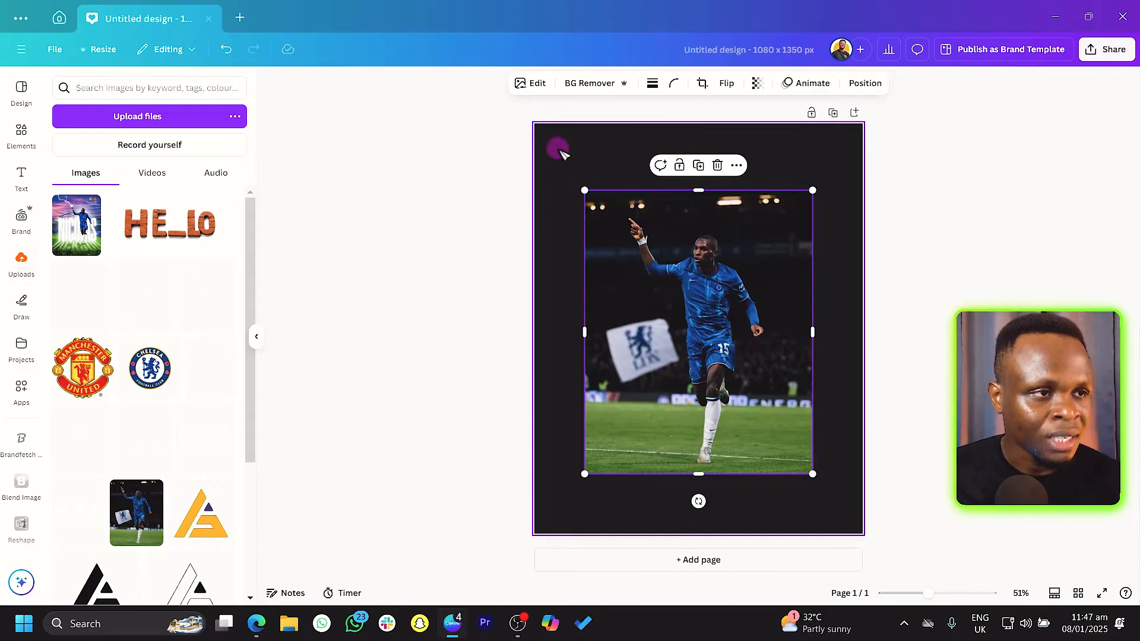
pyautogui.click(592, 84)
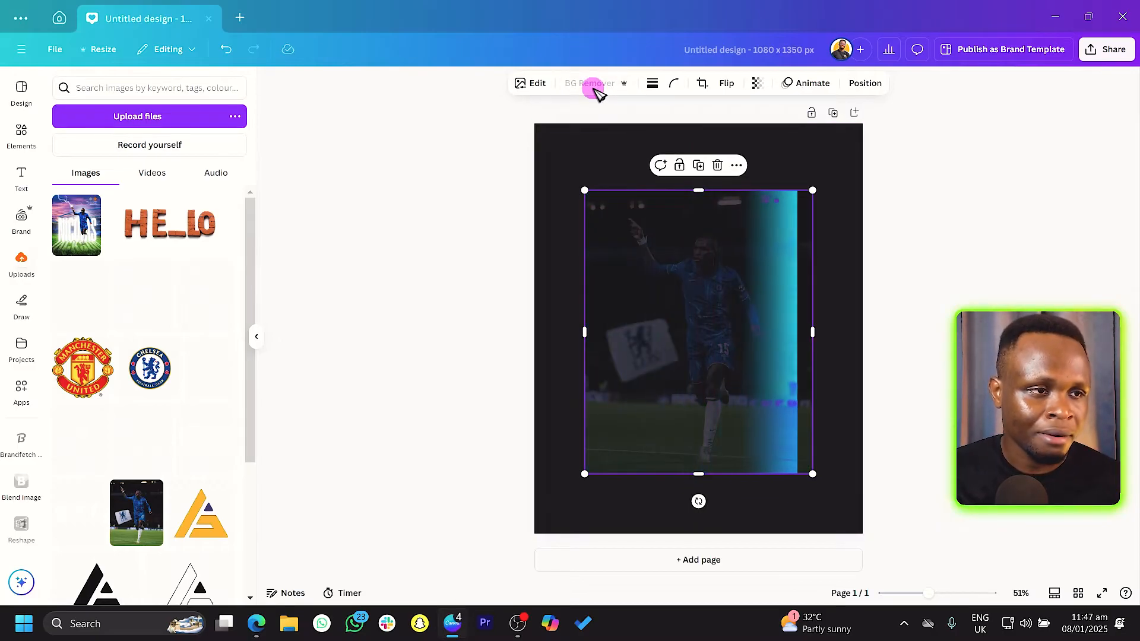
pyautogui.moveTo(585, 322); pyautogui.dragTo(608, 325)
pyautogui.click(588, 330)
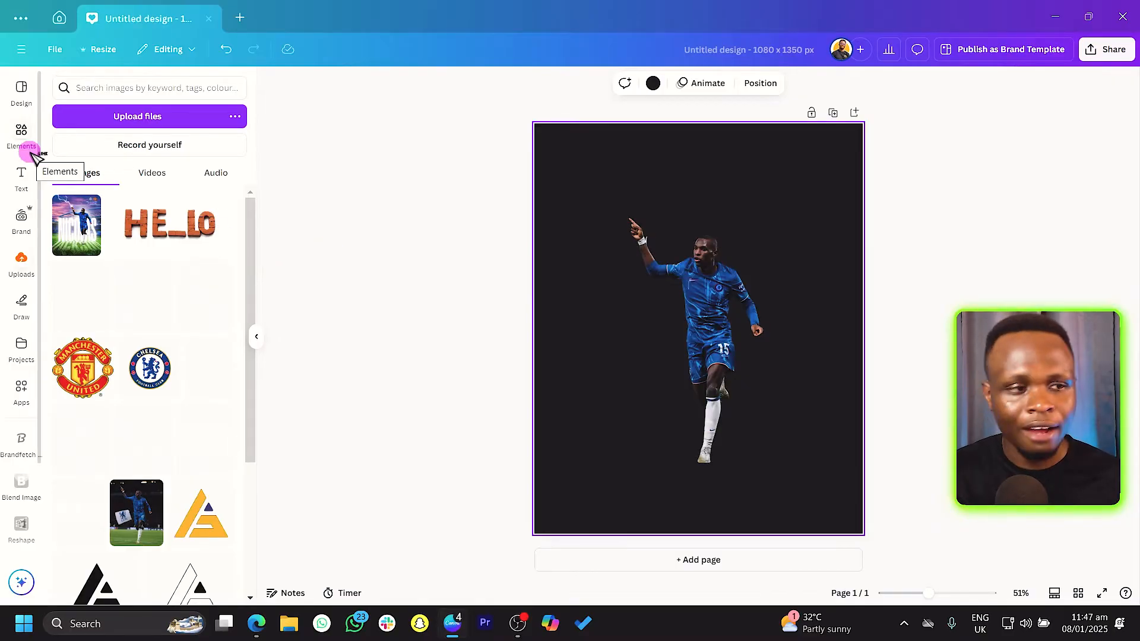
# Step: Add the Chelsea stadium photo from the uploads and place its layer beneath the player cut-out
pyautogui.scroll(-3, 158, 279)
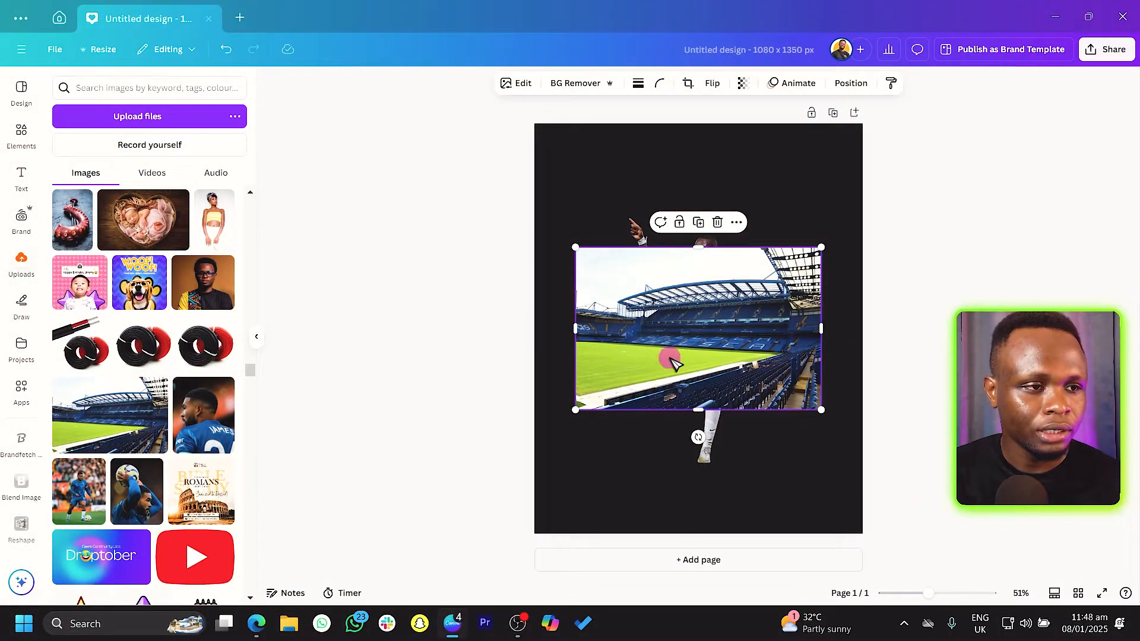
pyautogui.moveTo(677, 356)
pyautogui.mouseDown()
pyautogui.moveTo(683, 386)
pyautogui.moveTo(678, 373)
pyautogui.mouseUp()
pyautogui.rightClick(678, 373)
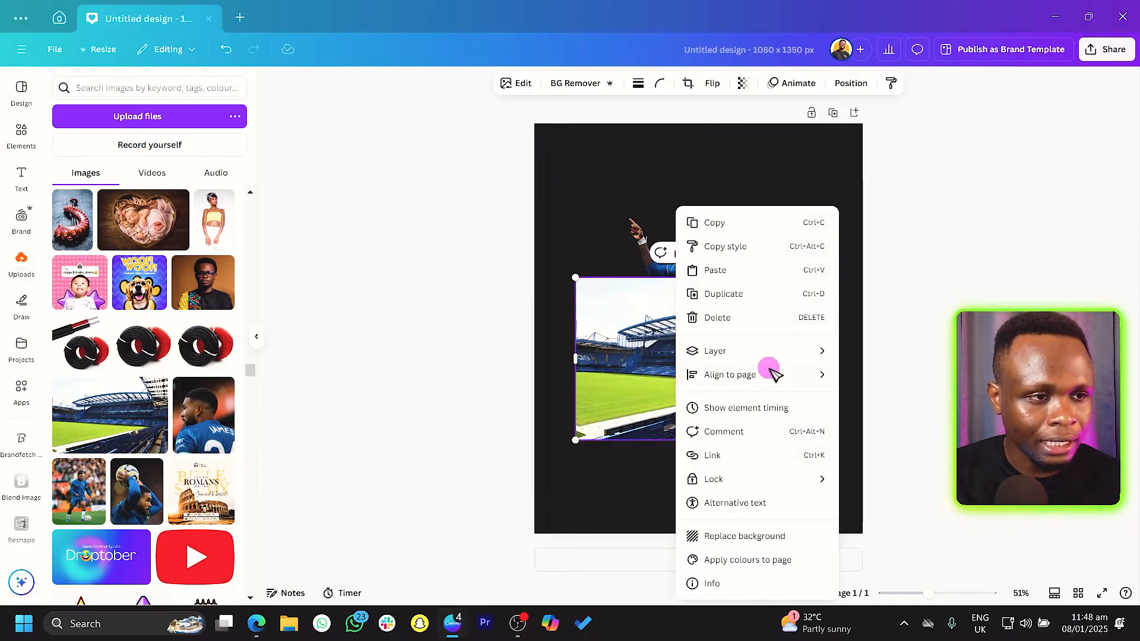
pyautogui.moveTo(778, 355)
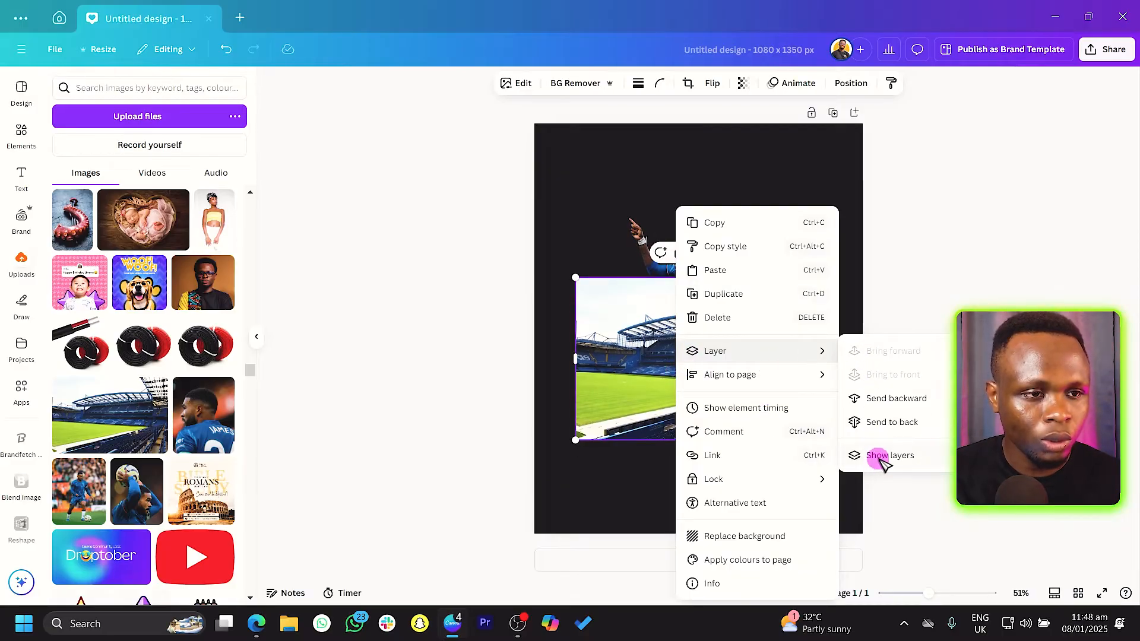
pyautogui.click(883, 458)
pyautogui.moveTo(238, 189); pyautogui.dragTo(229, 254)
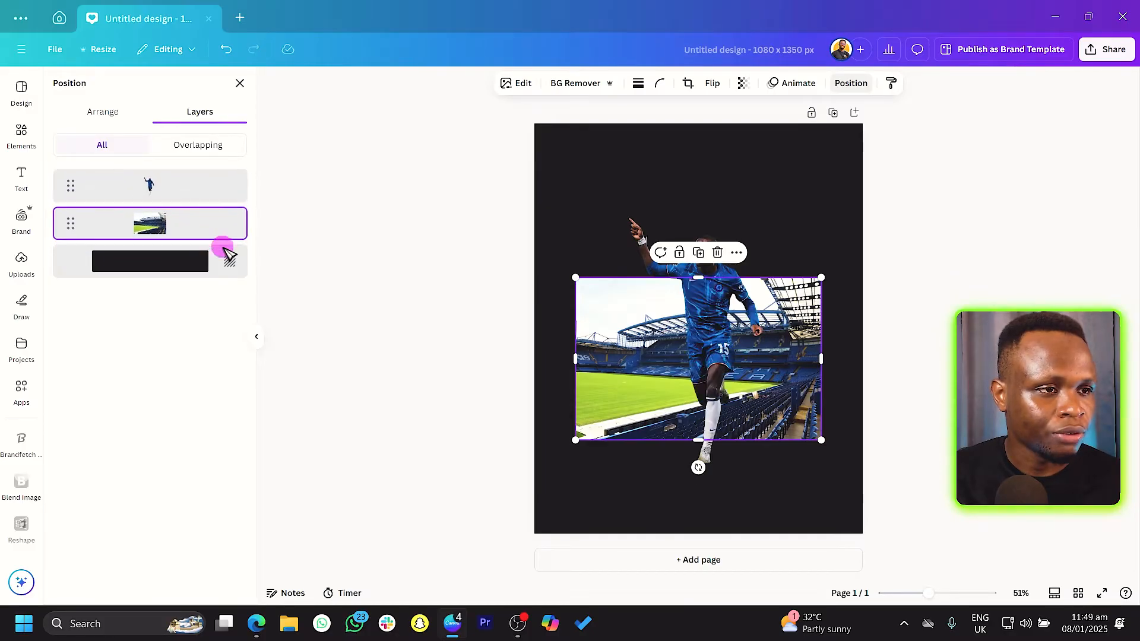
# Step: Enlarge the stadium photo until it covers the page and remove its sky background
pyautogui.moveTo(572, 277); pyautogui.dragTo(399, 156)
pyautogui.moveTo(613, 427); pyautogui.dragTo(610, 408)
pyautogui.moveTo(847, 399); pyautogui.dragTo(847, 385)
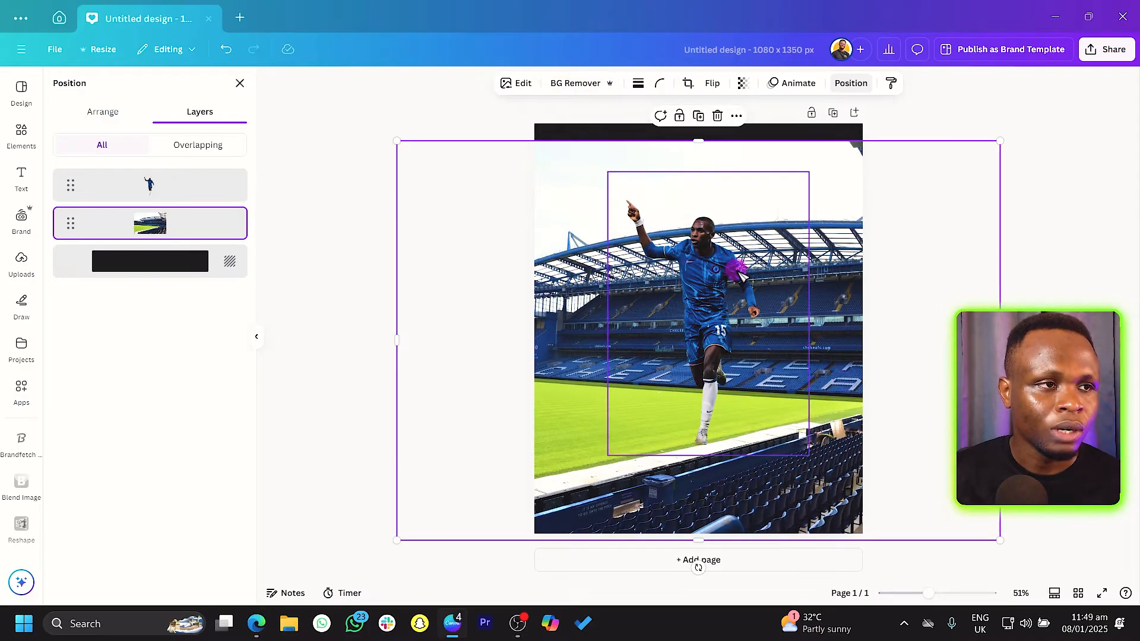
pyautogui.click(584, 82)
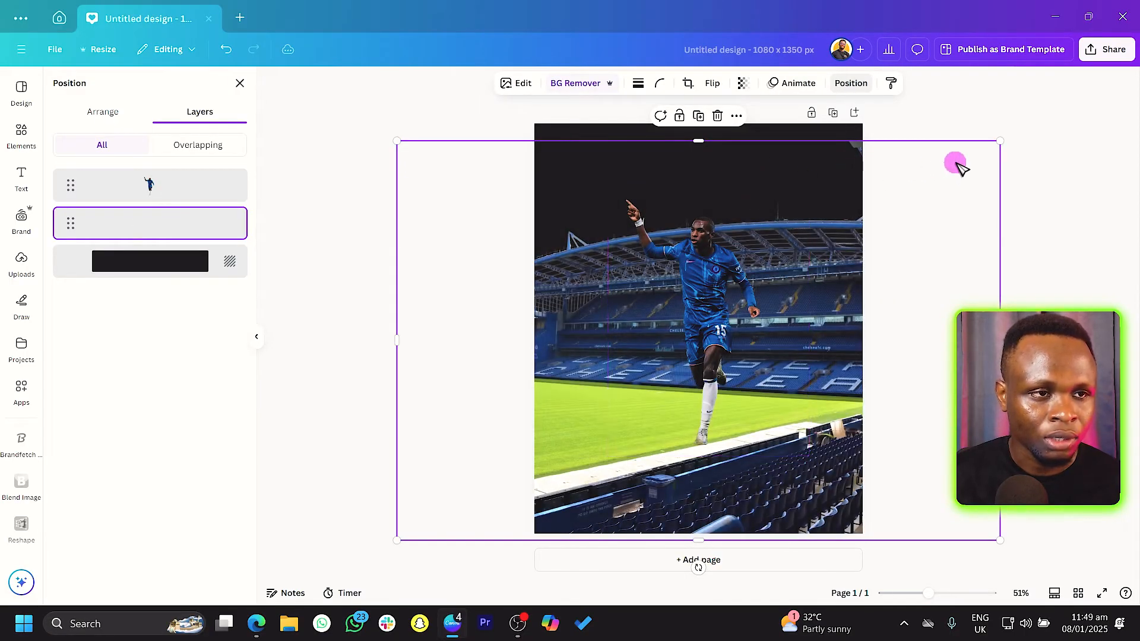
pyautogui.moveTo(1001, 142); pyautogui.dragTo(1020, 127)
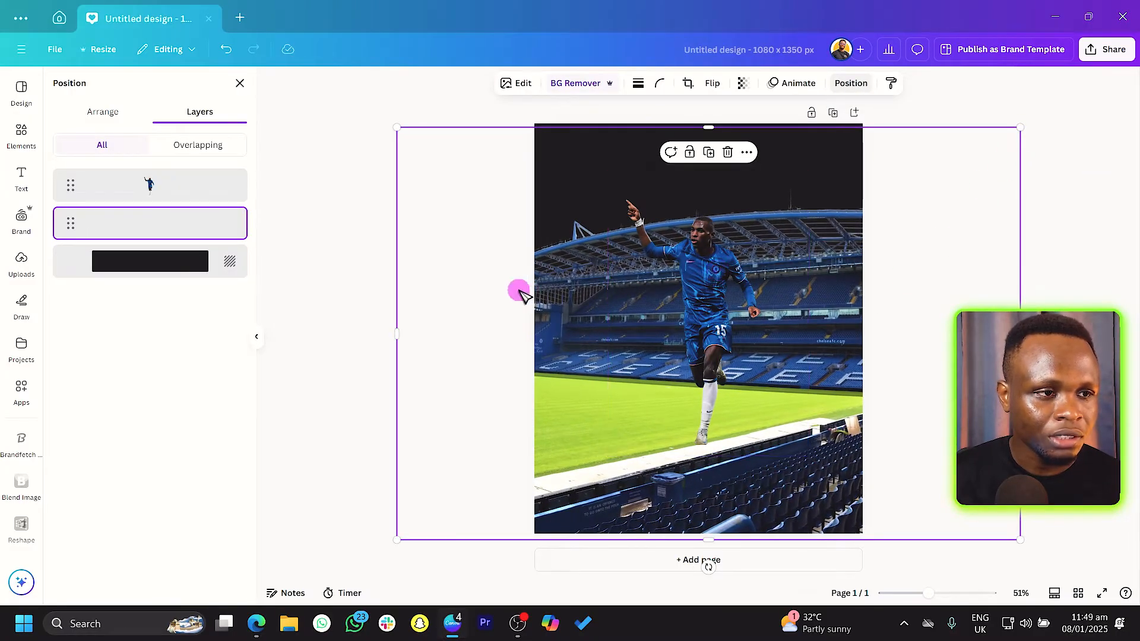
# Step: Shift the player cut-out slightly to the left on the page
pyautogui.click(240, 83)
pyautogui.moveTo(717, 340); pyautogui.dragTo(699, 338)
# Step: Search the photo elements for "pitch" and add the "Football pitch with bright lights" photo
pyautogui.click(21, 132)
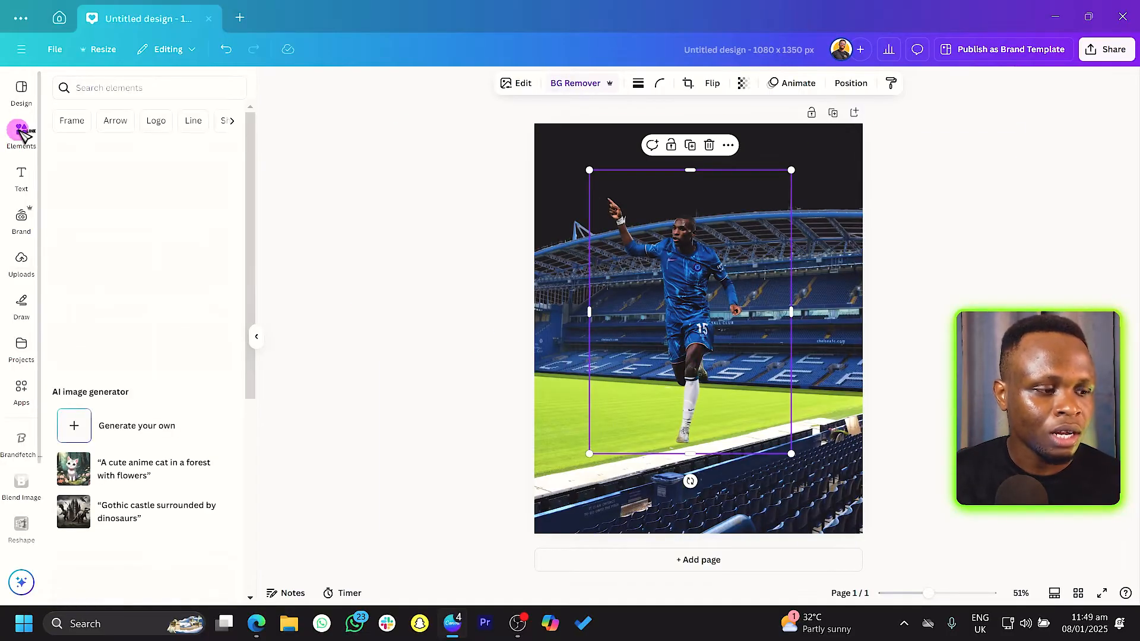
pyautogui.click(127, 84)
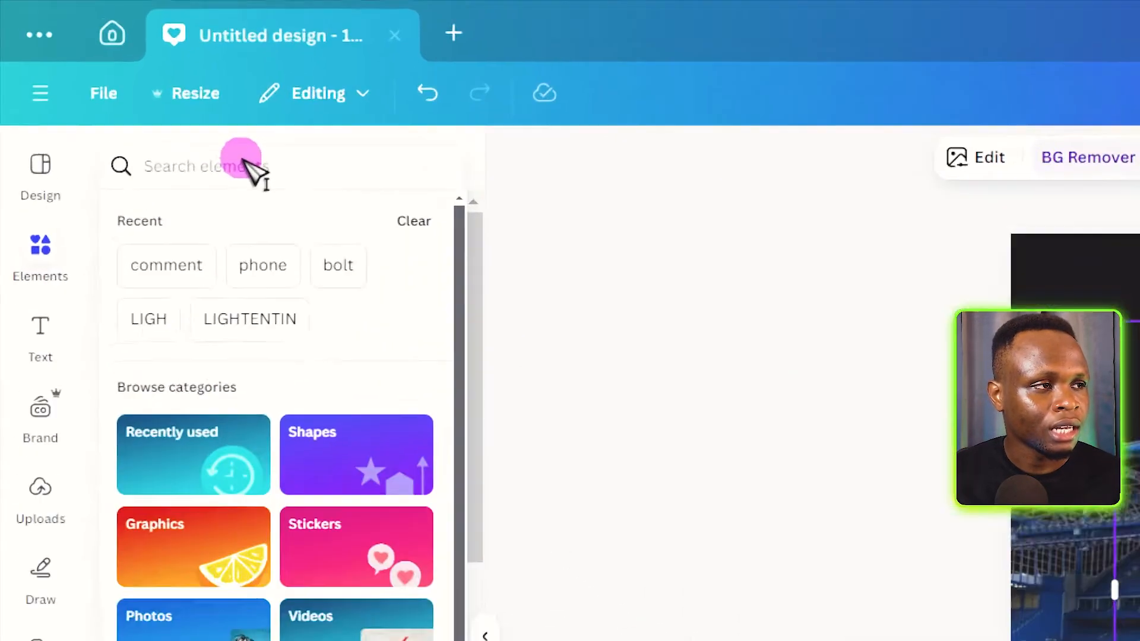
pyautogui.write('pitch')
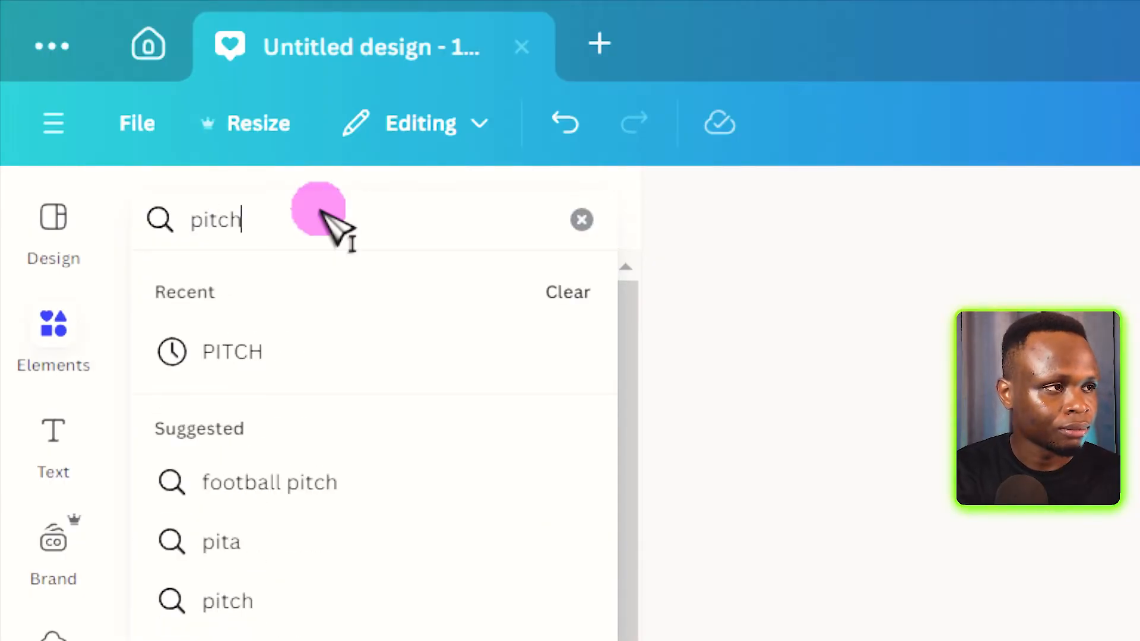
pyautogui.press('Return')
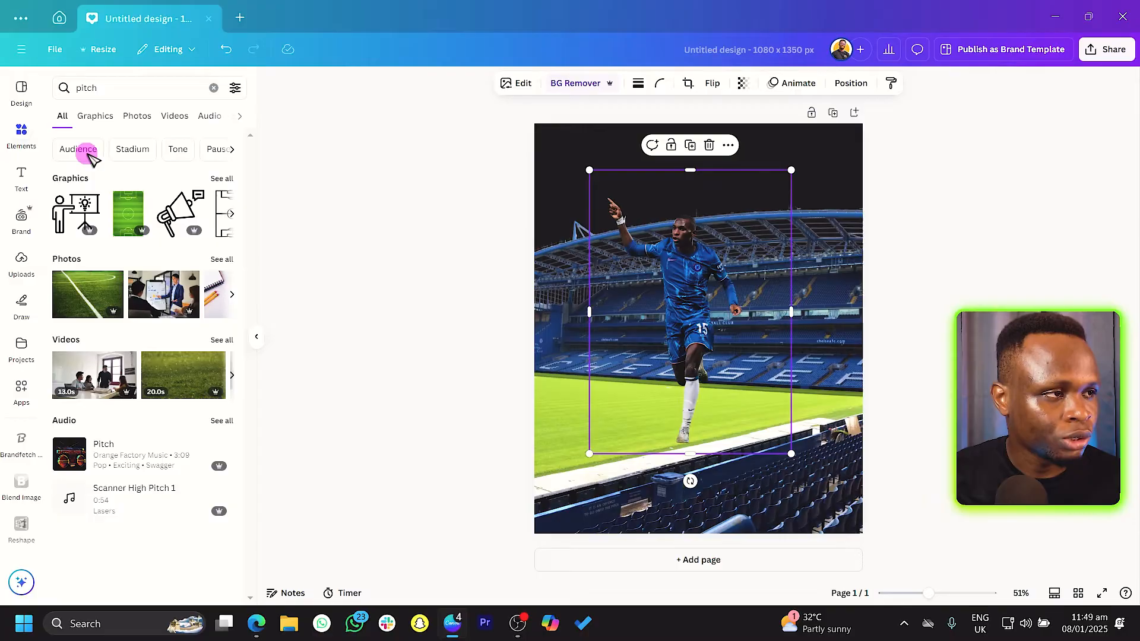
pyautogui.click(136, 115)
pyautogui.scroll(-3, 127, 229)
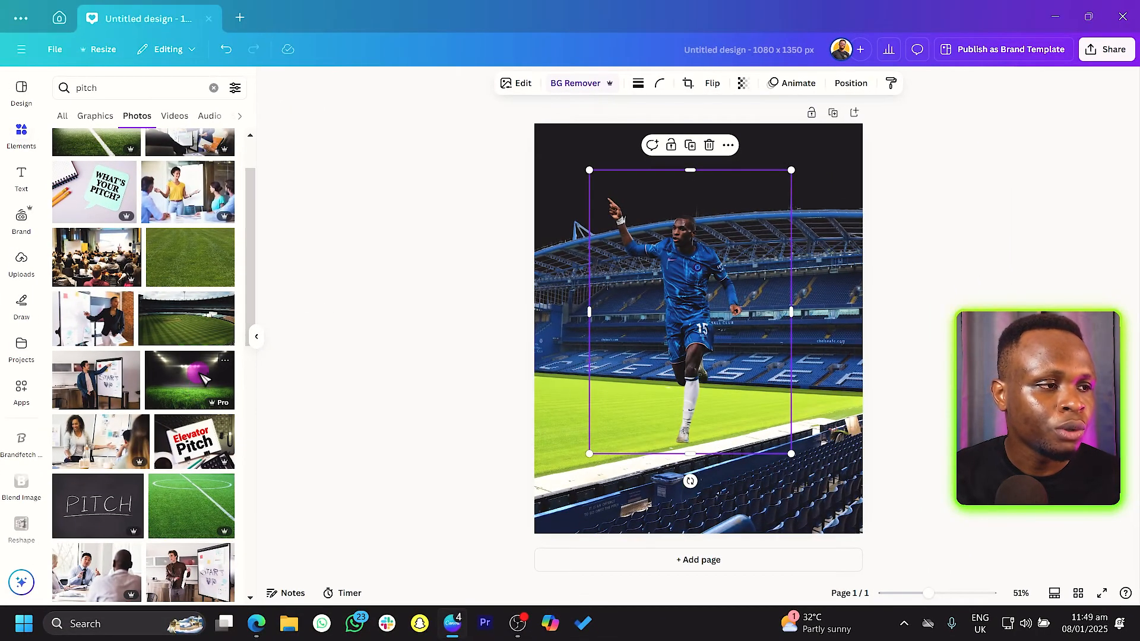
pyautogui.click(563, 249)
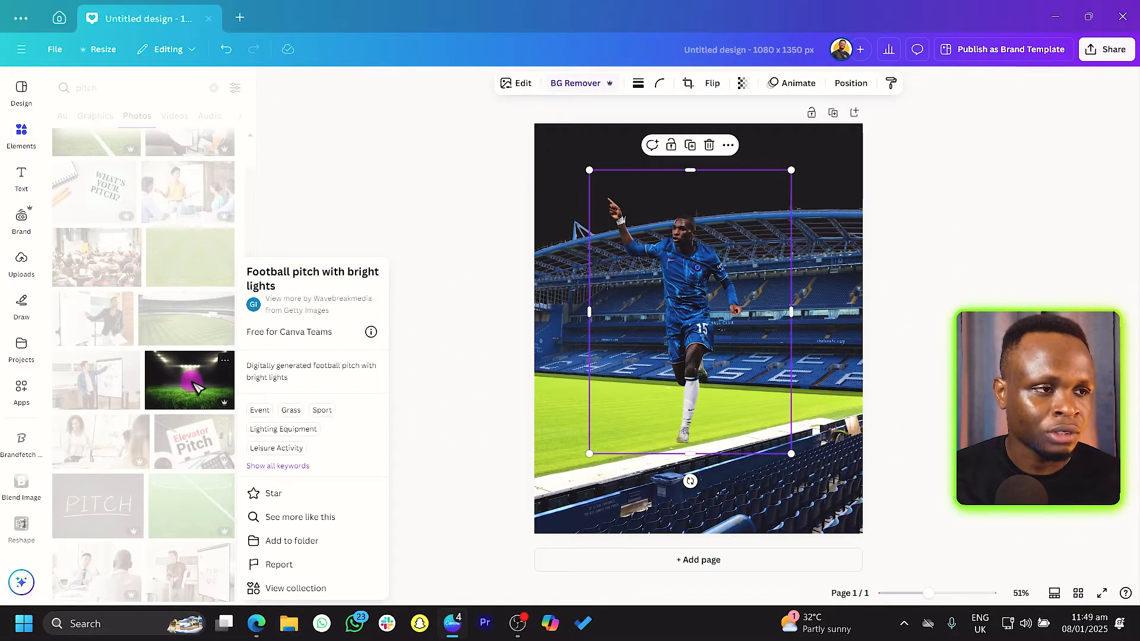
pyautogui.click(197, 387)
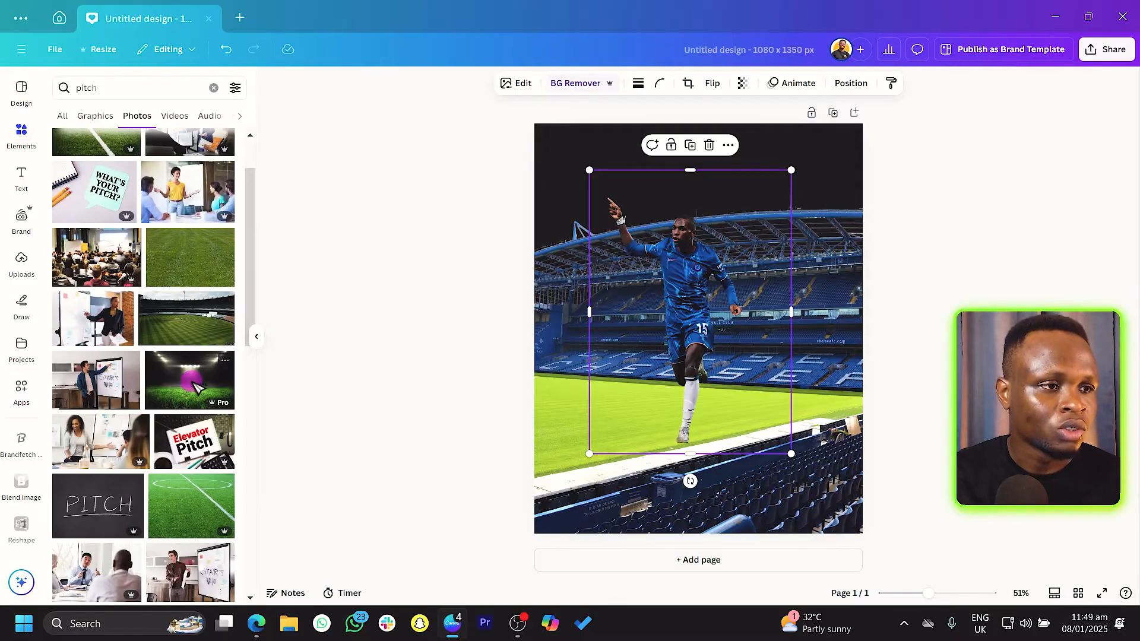
pyautogui.click(196, 387)
# Step: Crop the pitch photo to its grass and fit it, enlarged and slightly tilted, over the stadium's lower part
pyautogui.moveTo(657, 306); pyautogui.dragTo(643, 324)
pyautogui.moveTo(681, 260); pyautogui.dragTo(675, 366)
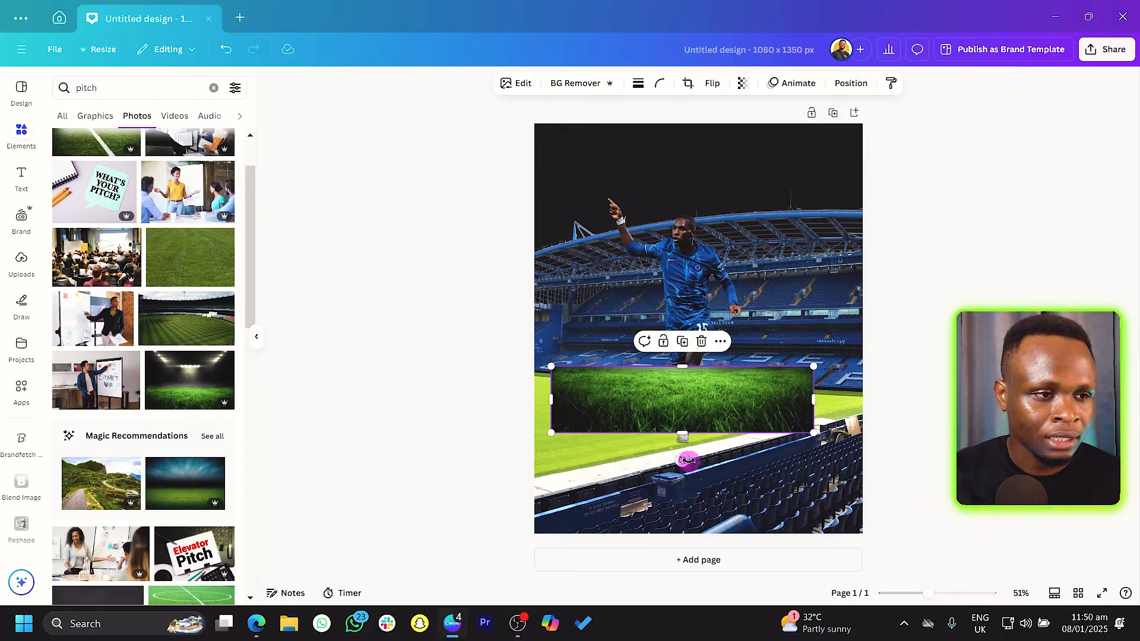
pyautogui.moveTo(682, 461); pyautogui.dragTo(678, 455)
pyautogui.moveTo(707, 399); pyautogui.dragTo(656, 408)
pyautogui.moveTo(743, 456); pyautogui.dragTo(1132, 607)
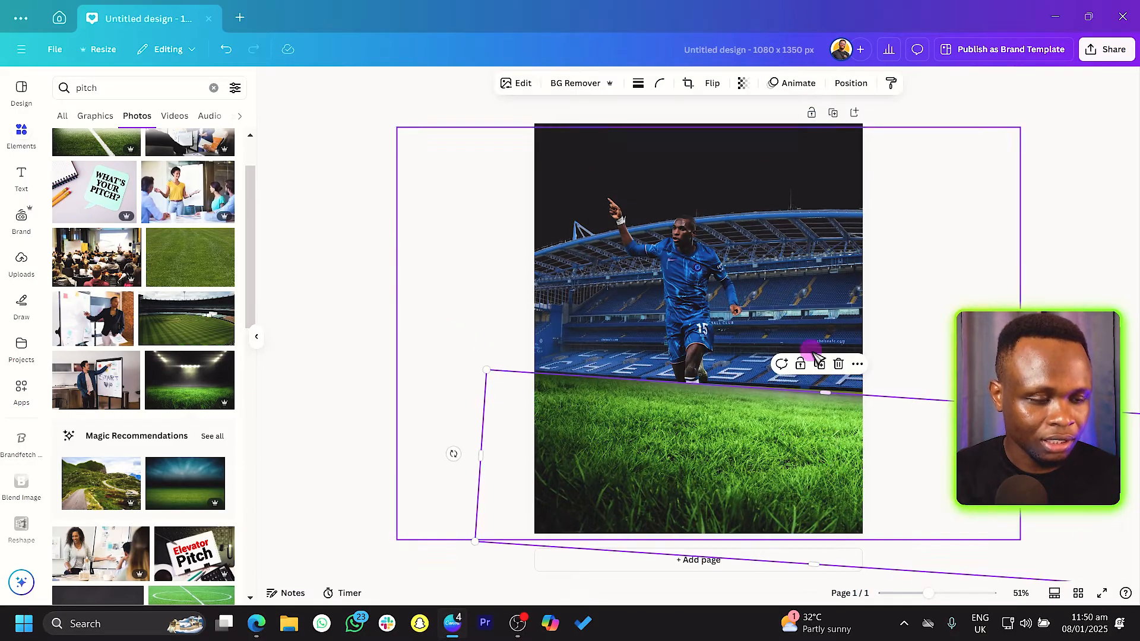
pyautogui.keyDown('shift'); pyautogui.click(828, 287); pyautogui.keyUp('shift')
pyautogui.click(1056, 235)
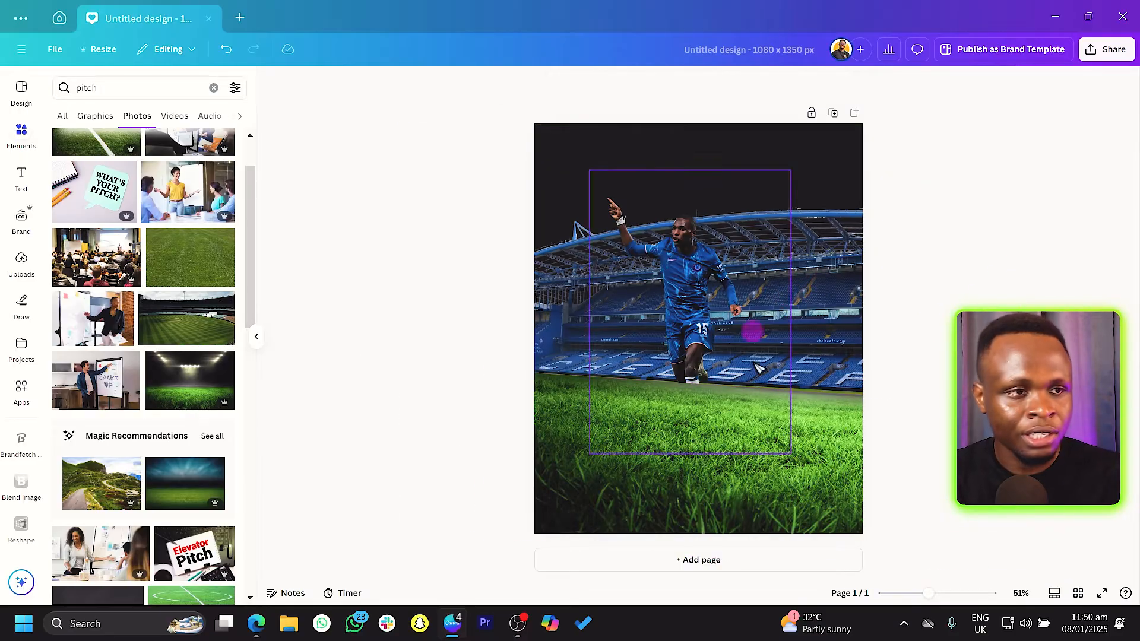
# Step: Move the grass pitch layer below the player cut-out so it sits between the player and the stadium
pyautogui.click(688, 439)
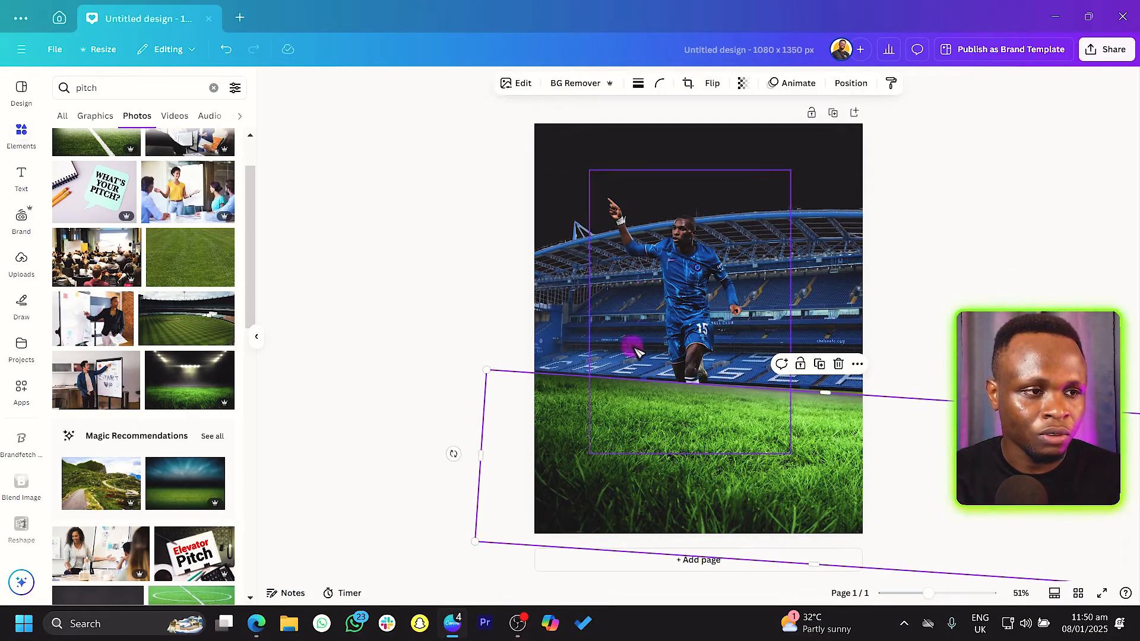
pyautogui.rightClick(627, 455)
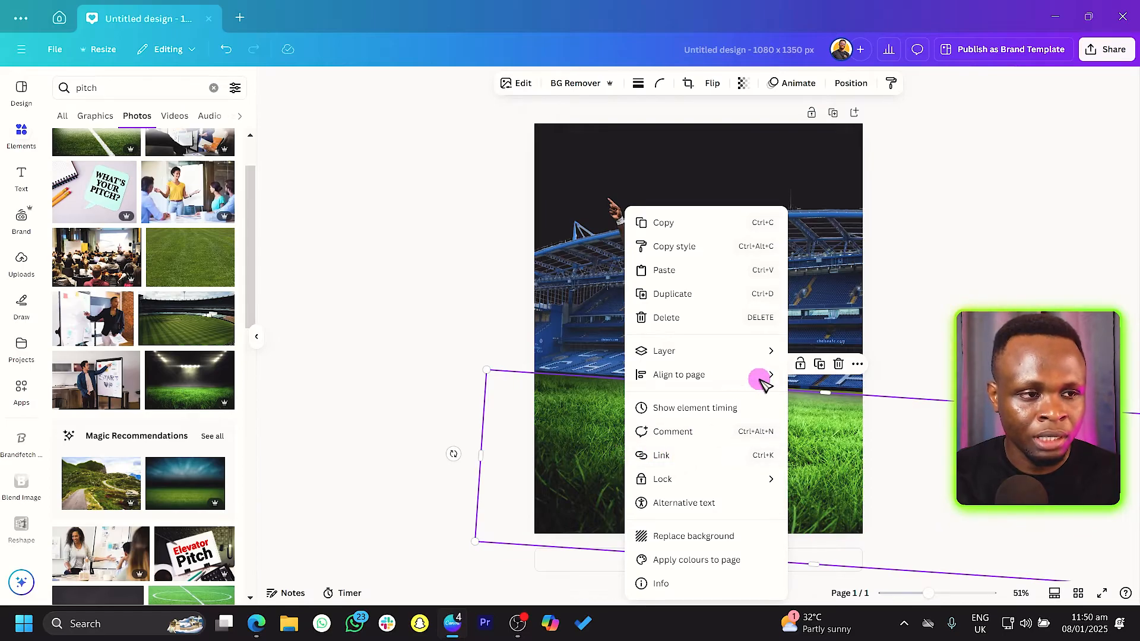
pyautogui.moveTo(759, 352)
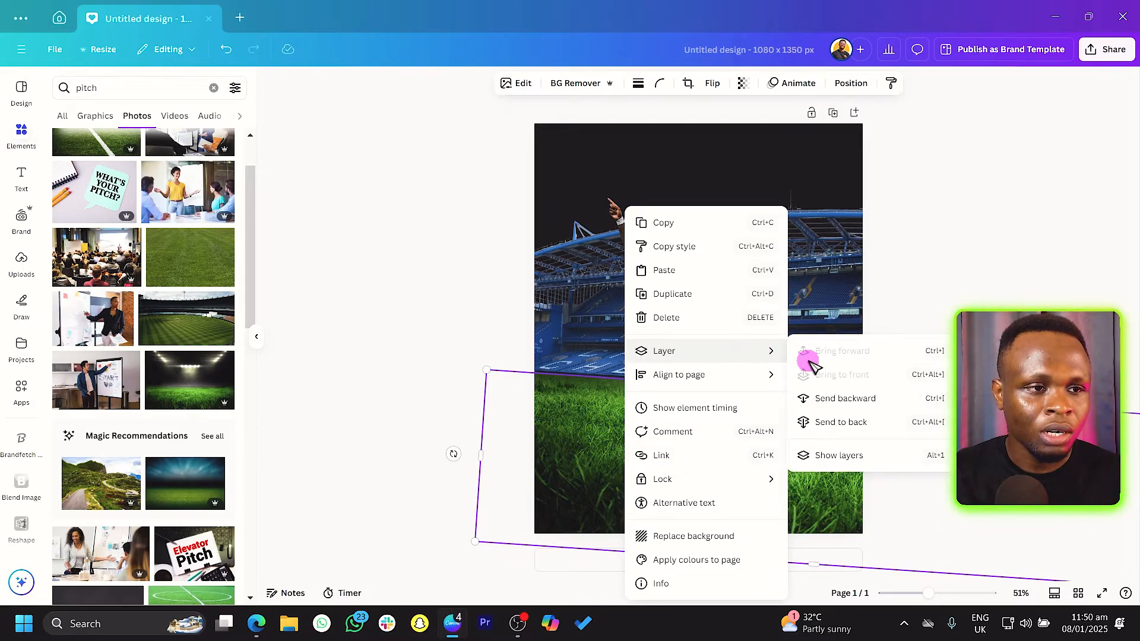
pyautogui.click(836, 458)
pyautogui.moveTo(191, 196); pyautogui.dragTo(190, 255)
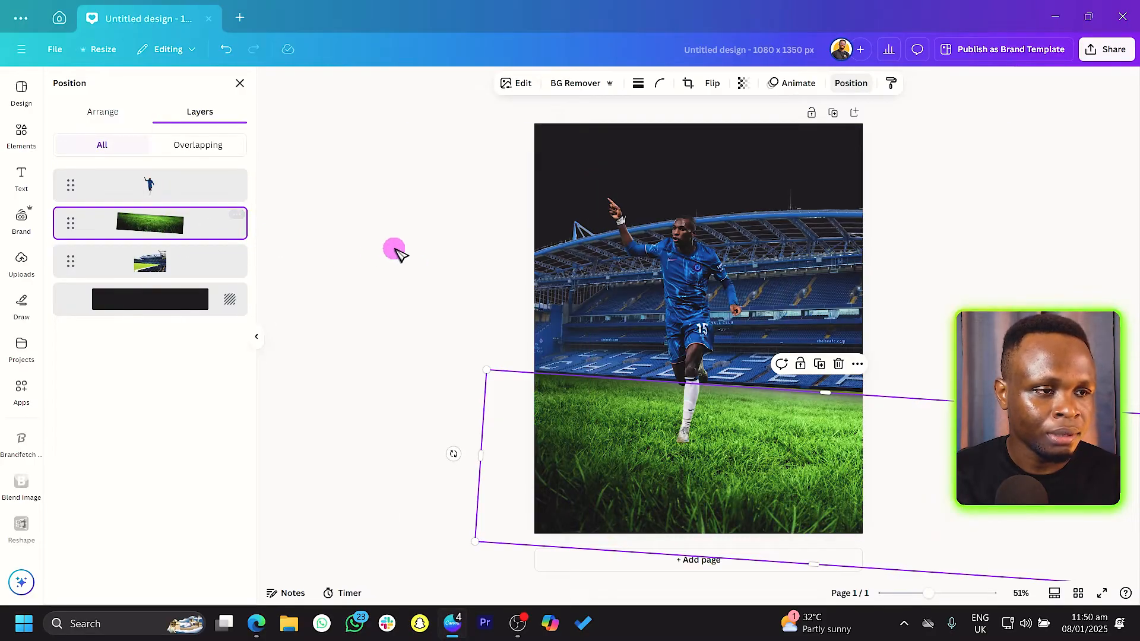
pyautogui.click(396, 252)
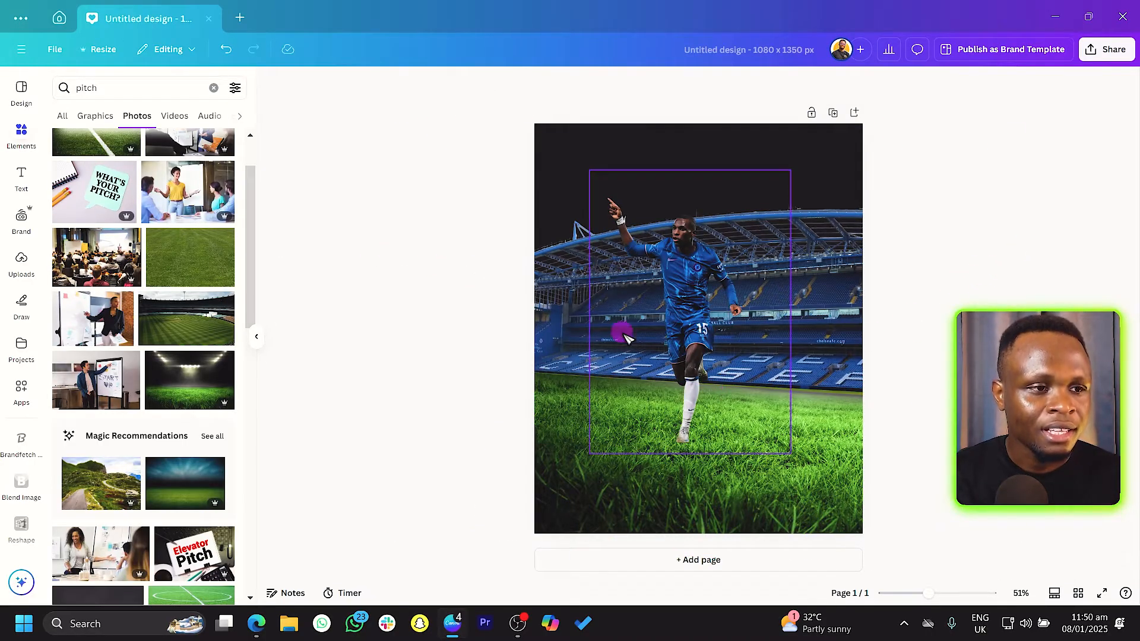
# Step: Shift the player cut-out down and to the right, enlarge it to nearly page height, and shrink the stadium photo slightly
pyautogui.moveTo(698, 329); pyautogui.dragTo(722, 363)
pyautogui.moveTo(816, 203); pyautogui.dragTo(934, 186)
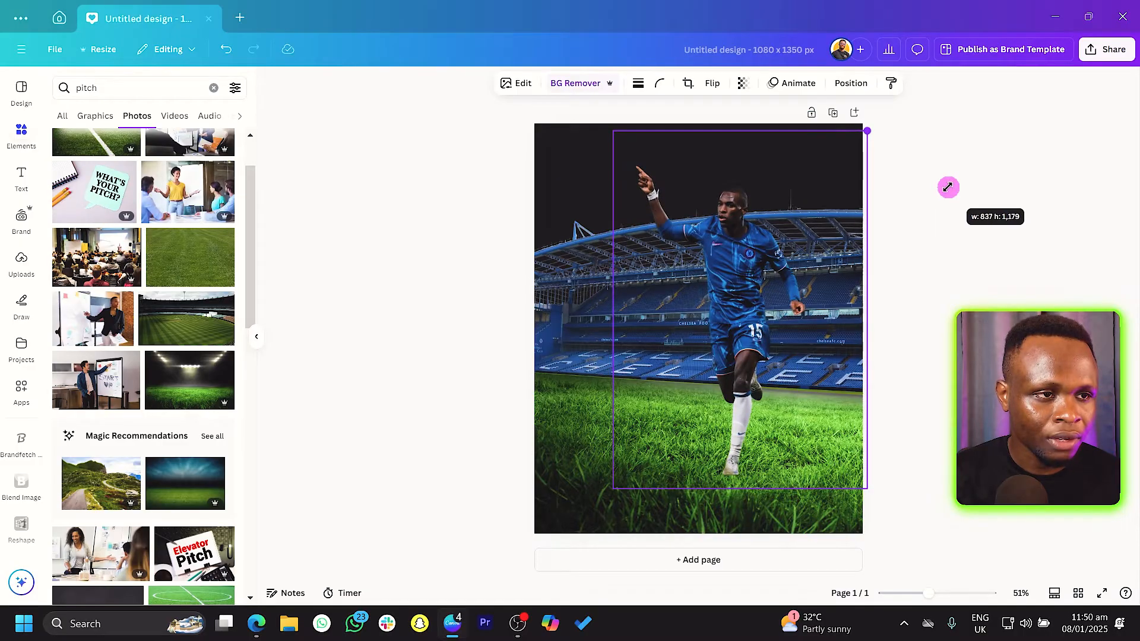
pyautogui.click(586, 303)
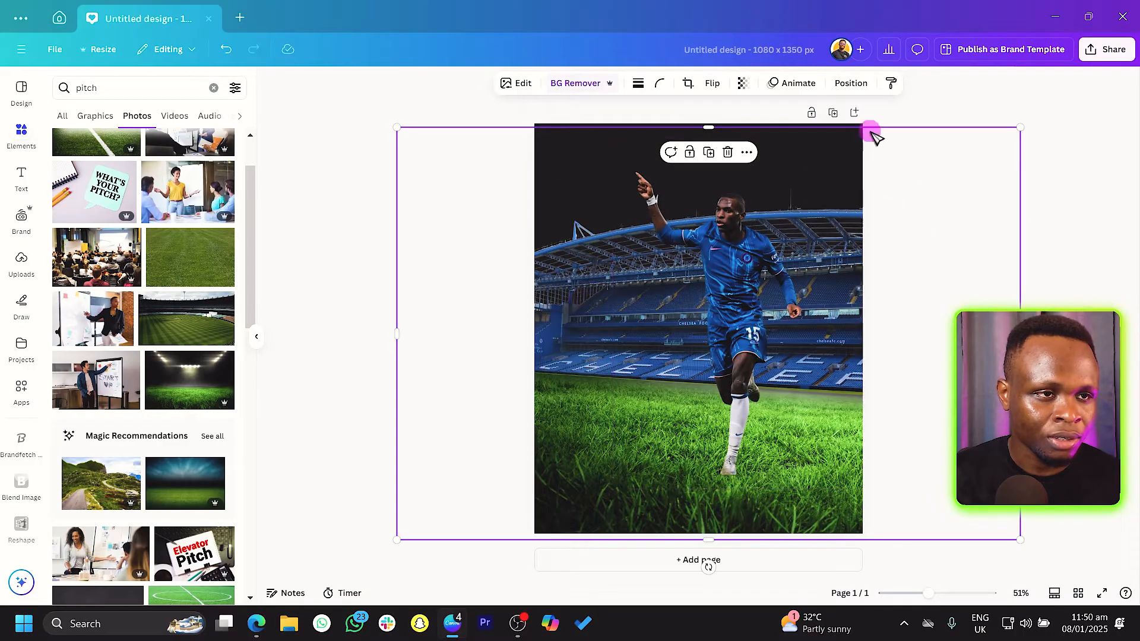
pyautogui.moveTo(1019, 129); pyautogui.dragTo(1001, 147)
pyautogui.click(947, 126)
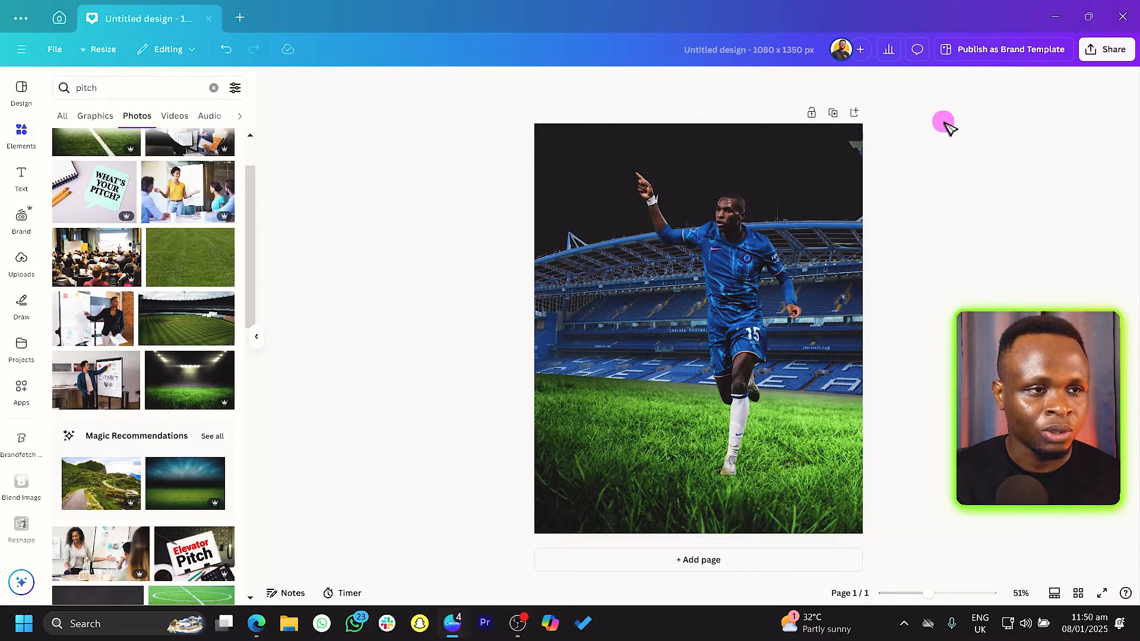
pyautogui.click(743, 286)
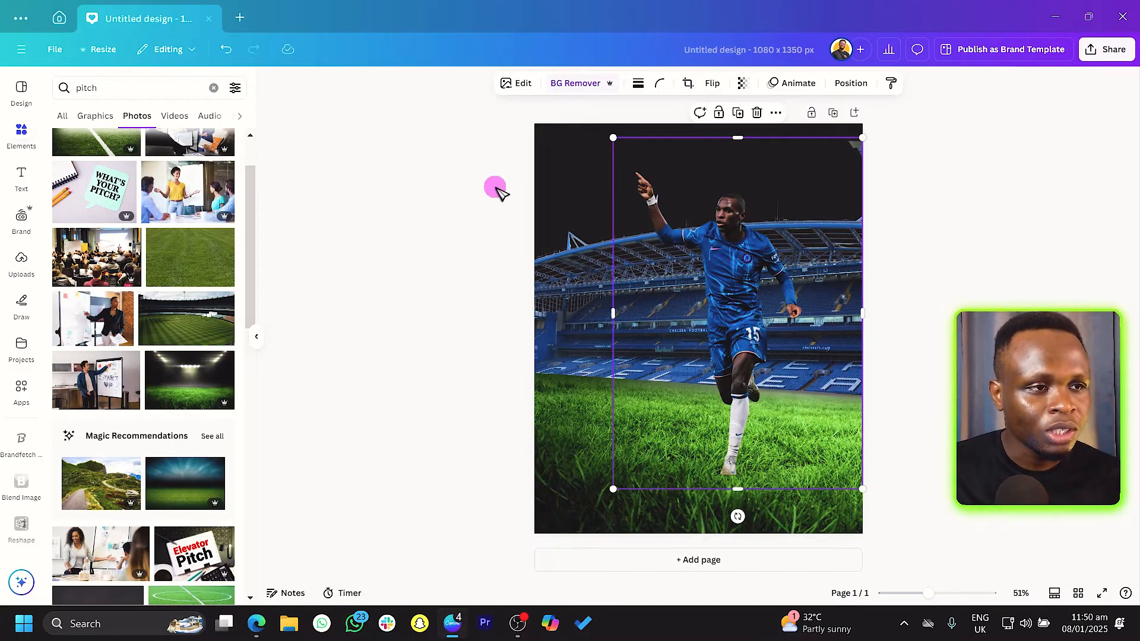
pyautogui.click(479, 154)
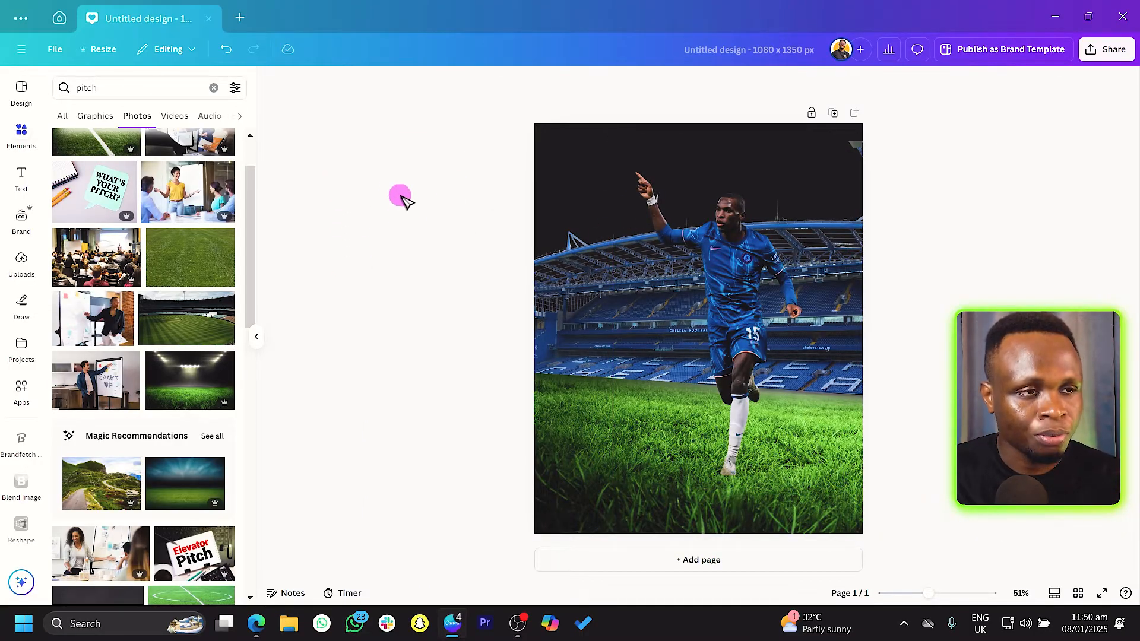
# Step: Add a text box near the top of the page reading "HICOLAS" and enlarge it to about size 64.6
pyautogui.press('t')
pyautogui.moveTo(716, 341); pyautogui.dragTo(700, 178)
pyautogui.press('capslock')
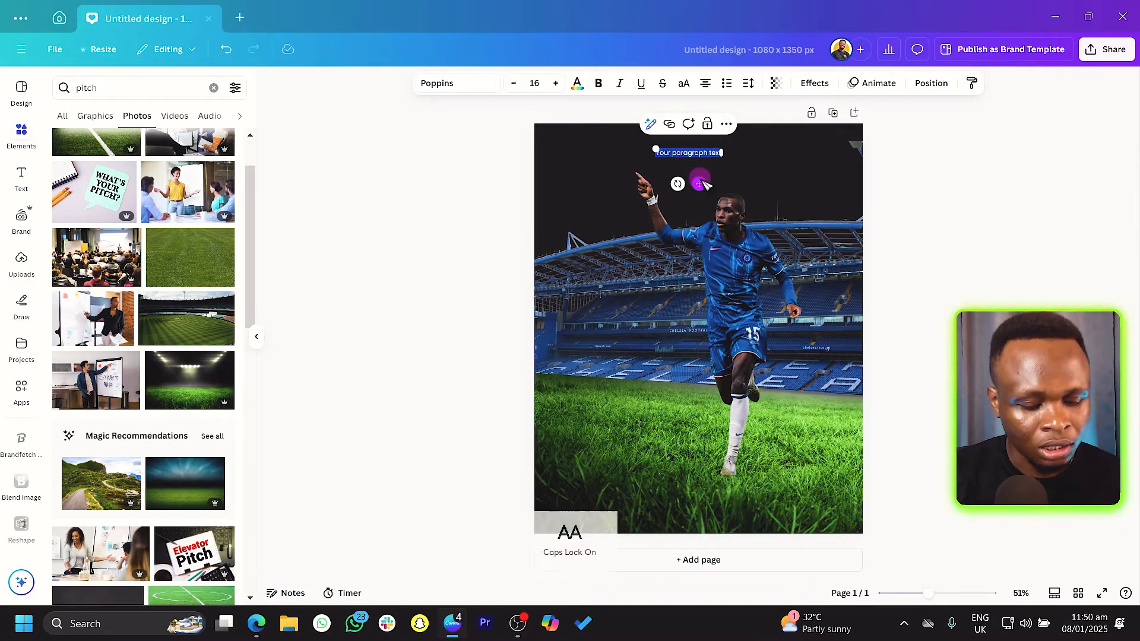
pyautogui.write('H')
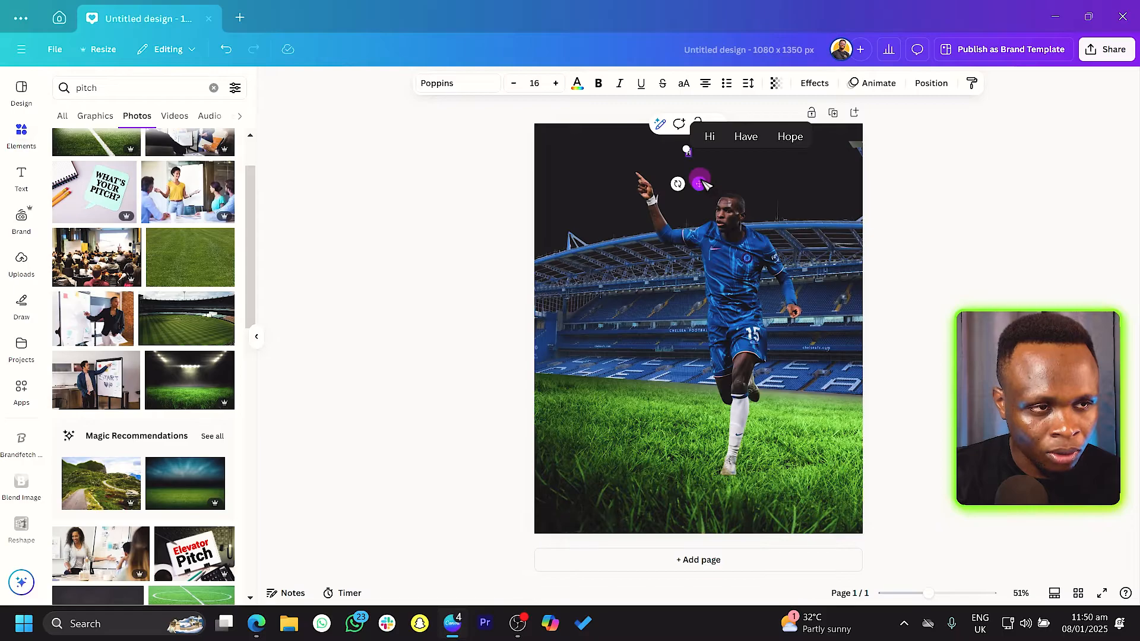
pyautogui.write('ICOLAS')
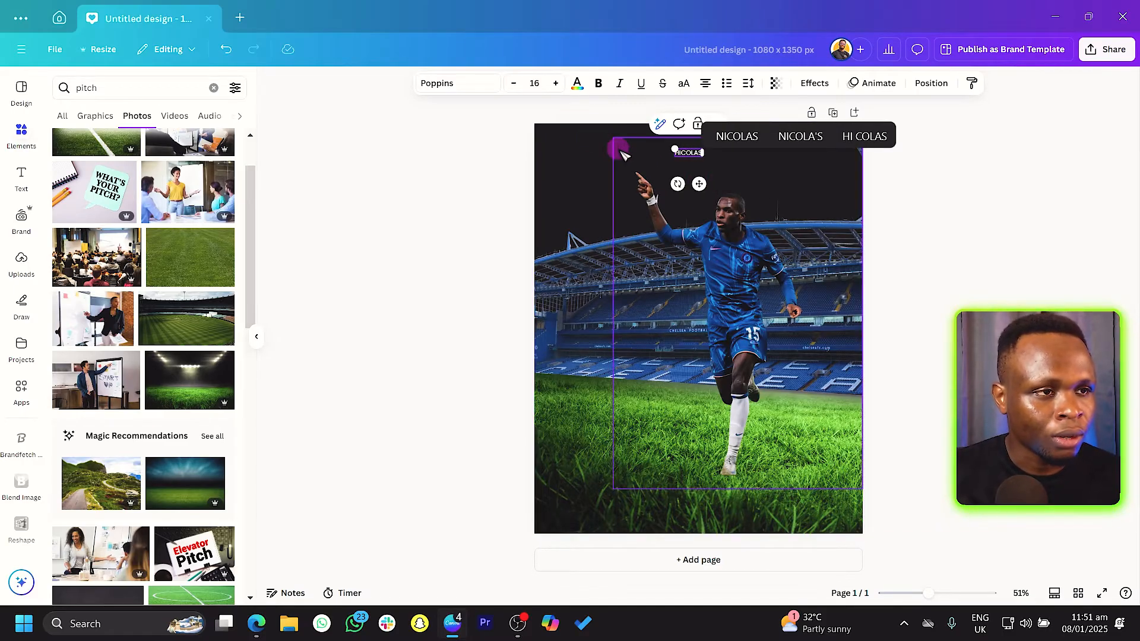
pyautogui.doubleClick(672, 150)
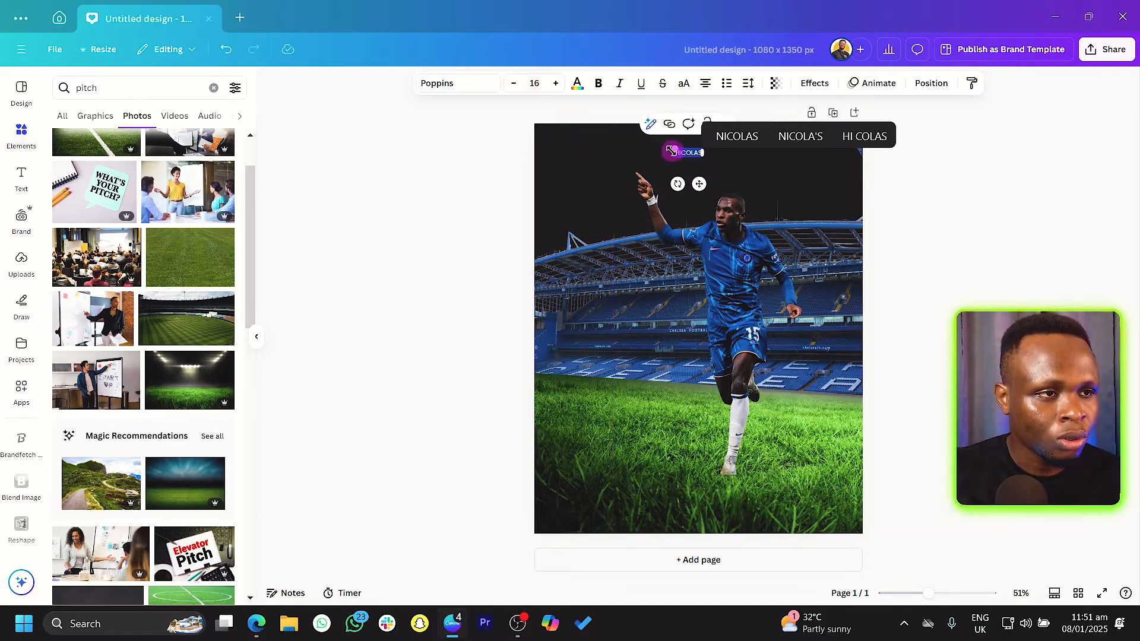
pyautogui.moveTo(673, 151); pyautogui.dragTo(592, 126)
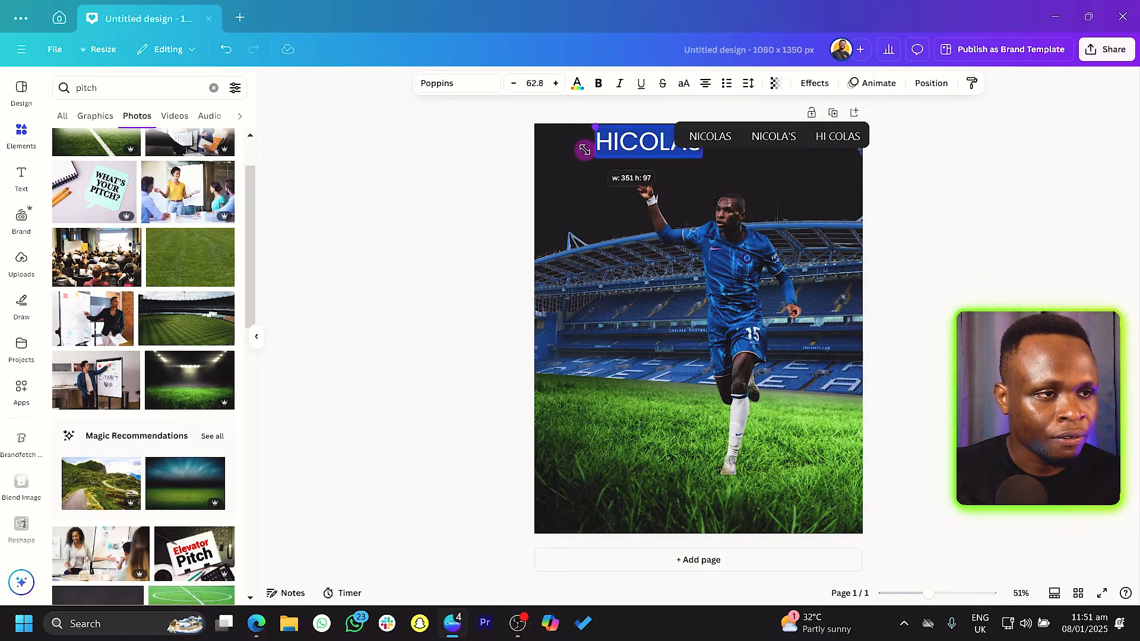
# Step: Correct the text's first letter to a capital N so it reads "NICOLAS"
pyautogui.click(615, 145)
pyautogui.press('BackSpace')
pyautogui.write('n')
pyautogui.press('capslock')
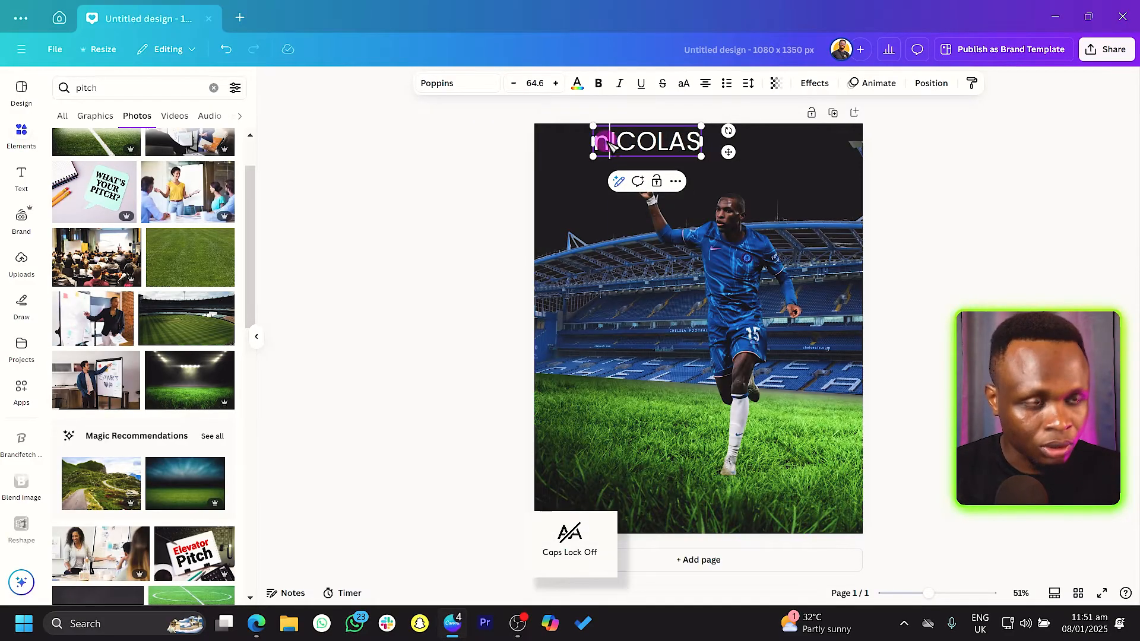
pyautogui.press('BackSpace')
pyautogui.write('N')
# Step: Set the NICOLAS text in the recently used Placard Next font and enlarge it to about size 349
pyautogui.click(437, 84)
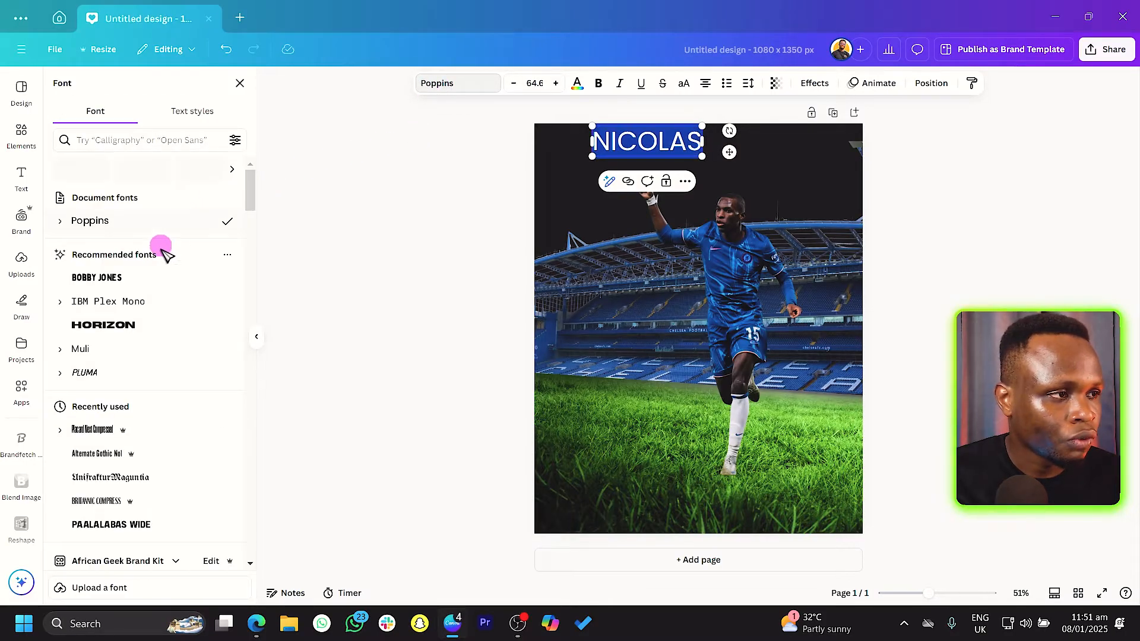
pyautogui.scroll(-3, 118, 291)
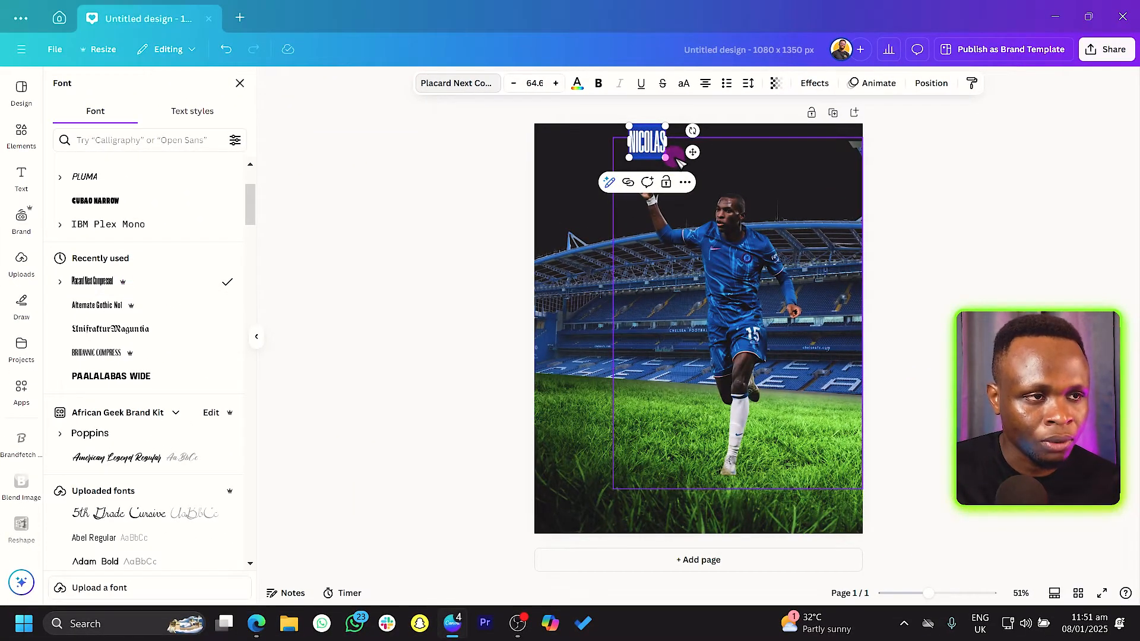
pyautogui.moveTo(677, 160); pyautogui.dragTo(853, 309)
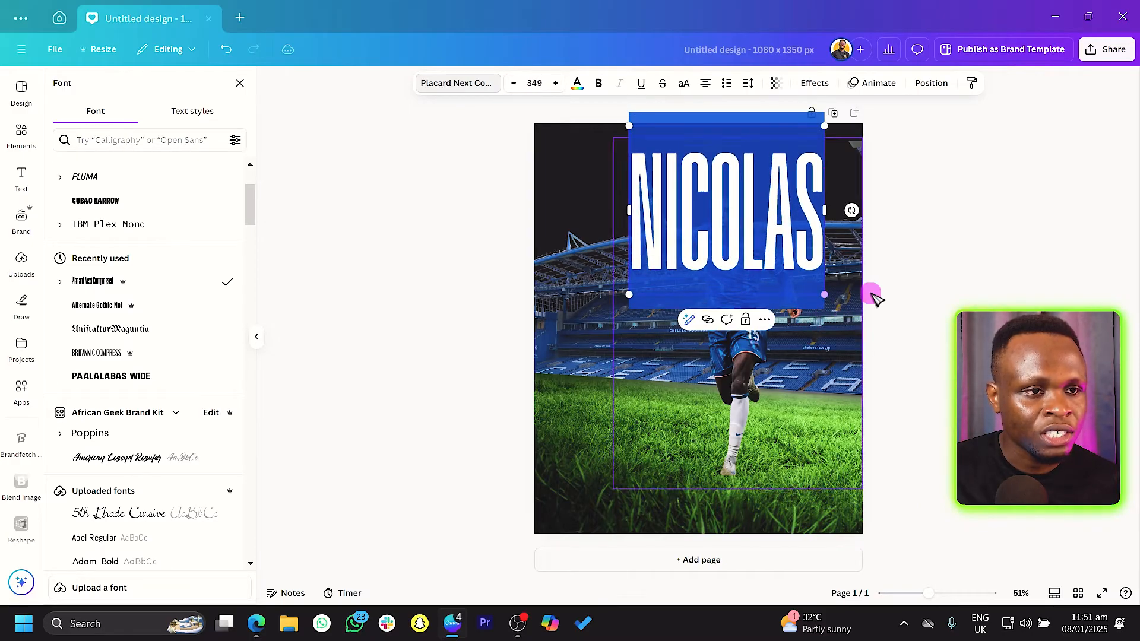
# Step: Move the NICOLAS text to the middle of the page and enlarge it to about size 430
pyautogui.click(995, 233)
pyautogui.moveTo(813, 175); pyautogui.dragTo(763, 300)
pyautogui.moveTo(777, 251); pyautogui.dragTo(820, 233)
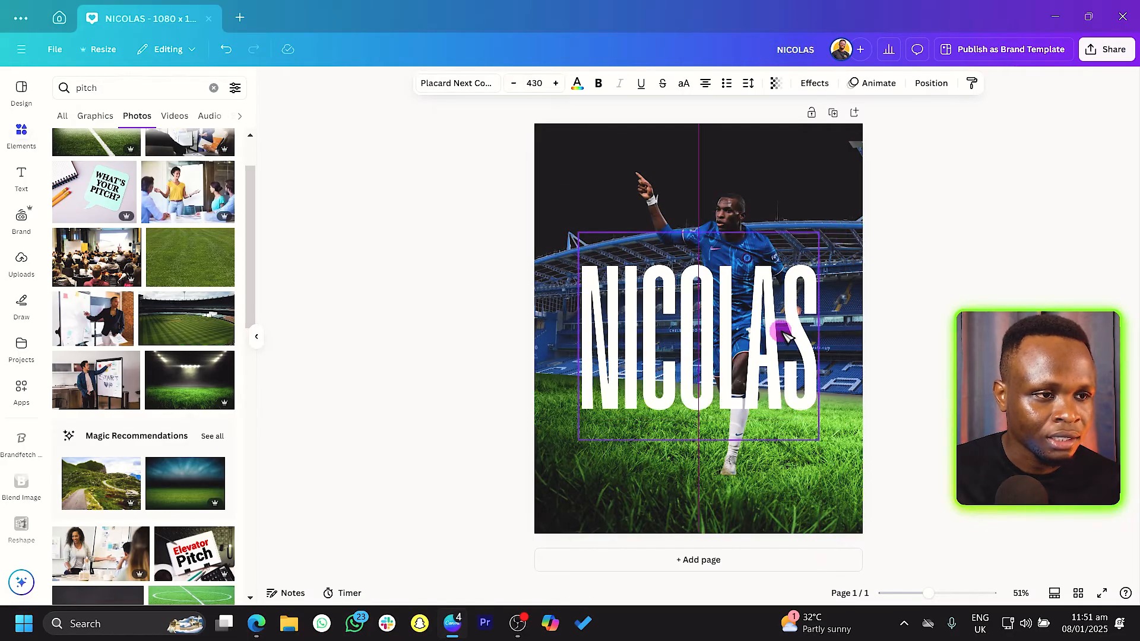
# Step: Send the NICOLAS text one layer backward so it sits behind the player
pyautogui.rightClick(717, 314)
pyautogui.moveTo(805, 401)
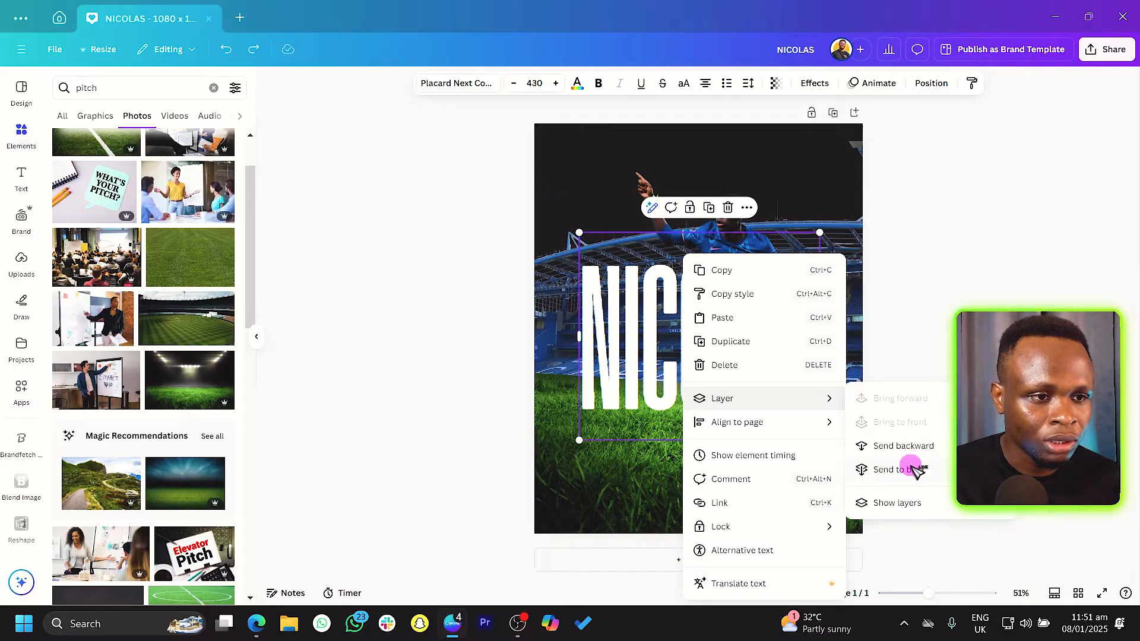
pyautogui.click(912, 447)
pyautogui.click(942, 344)
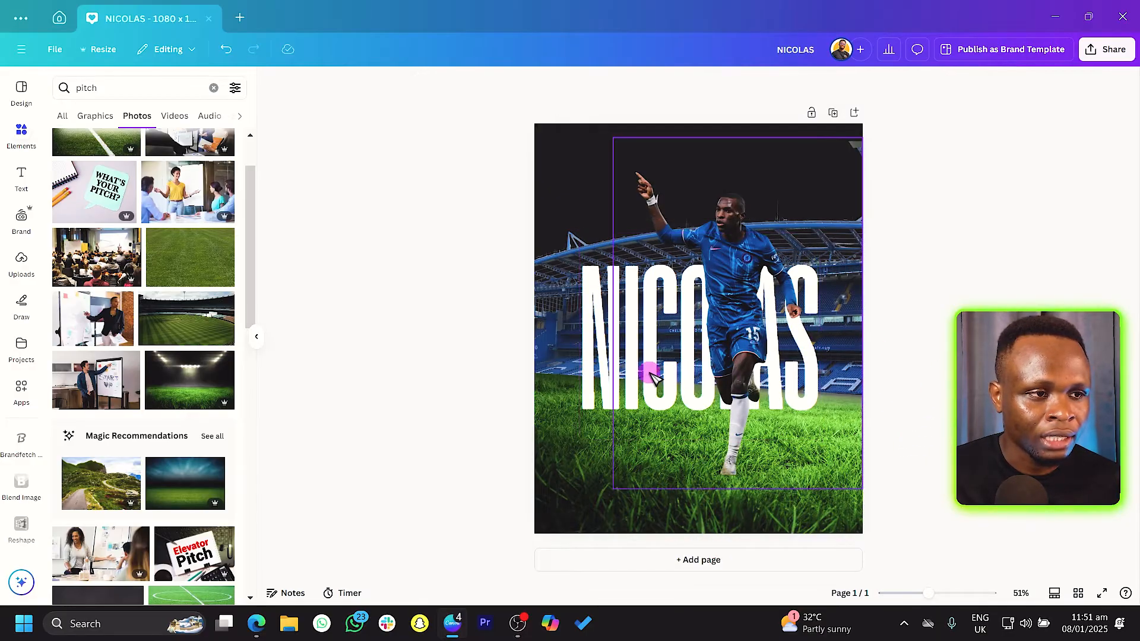
# Step: Duplicate the NICOLAS text and replace the copy's wording with "jackson"
pyautogui.click(601, 349)
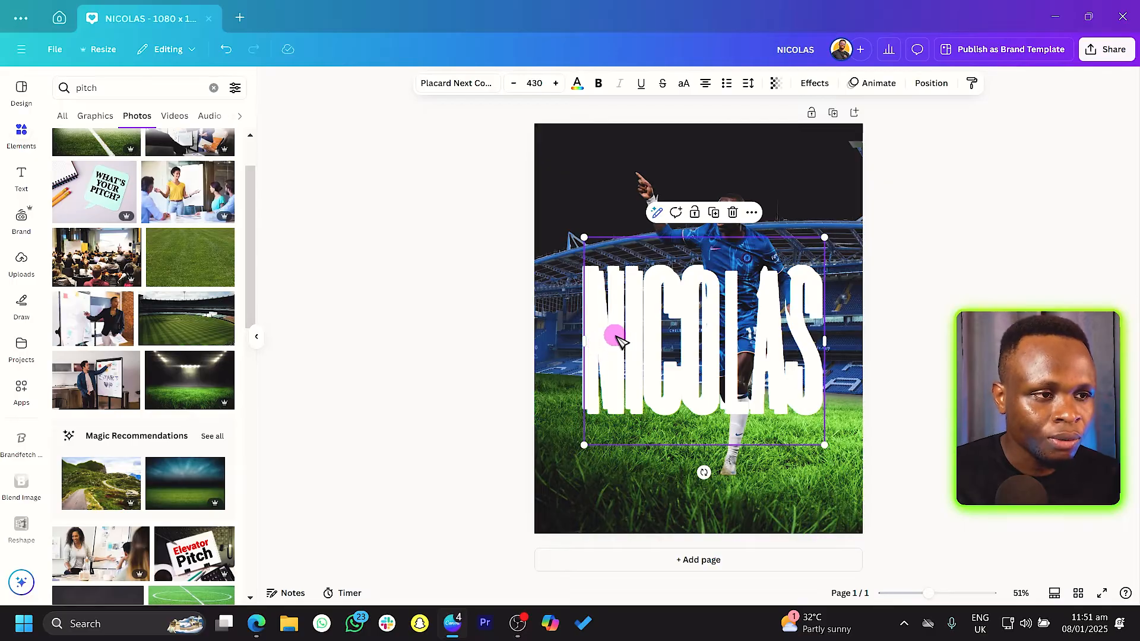
pyautogui.doubleClick(617, 341)
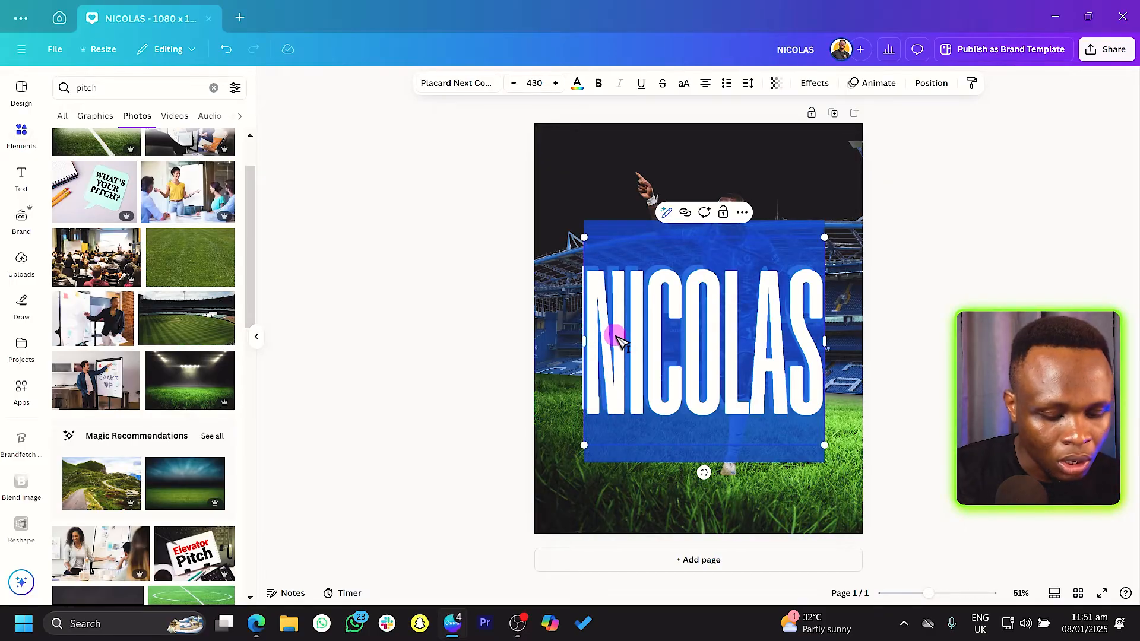
pyautogui.write('Jackson')
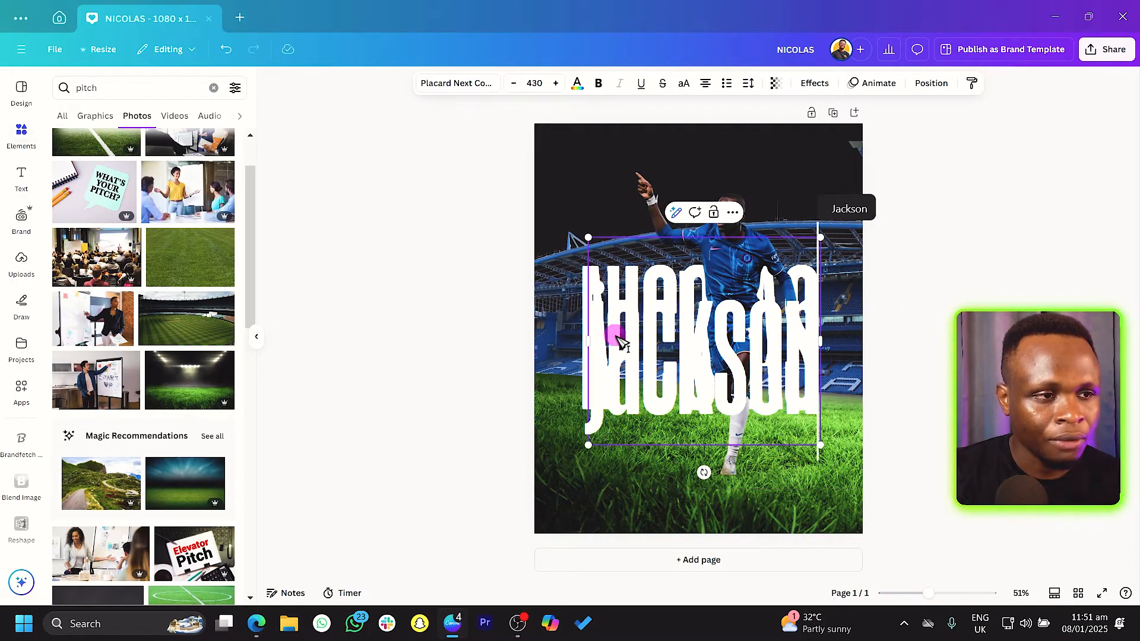
pyautogui.hotkey('ctrl', 'a')
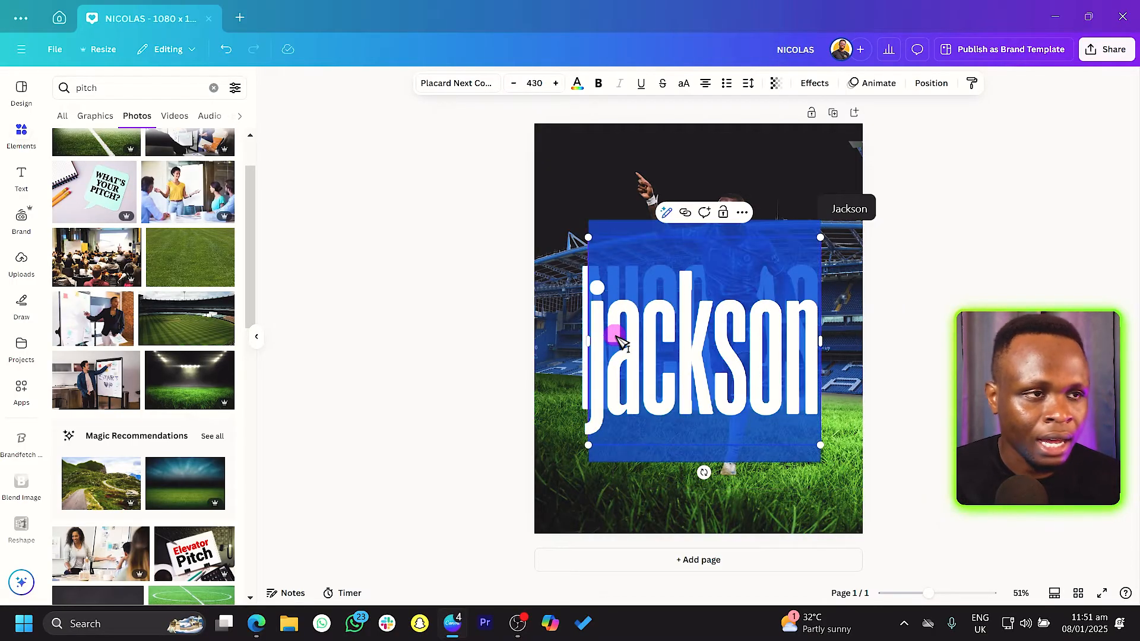
# Step: Convert the jackson text to uppercase and move it to the lower part of the page, centred horizontally
pyautogui.click(684, 83)
pyautogui.click(410, 221)
pyautogui.moveTo(820, 300); pyautogui.dragTo(804, 451)
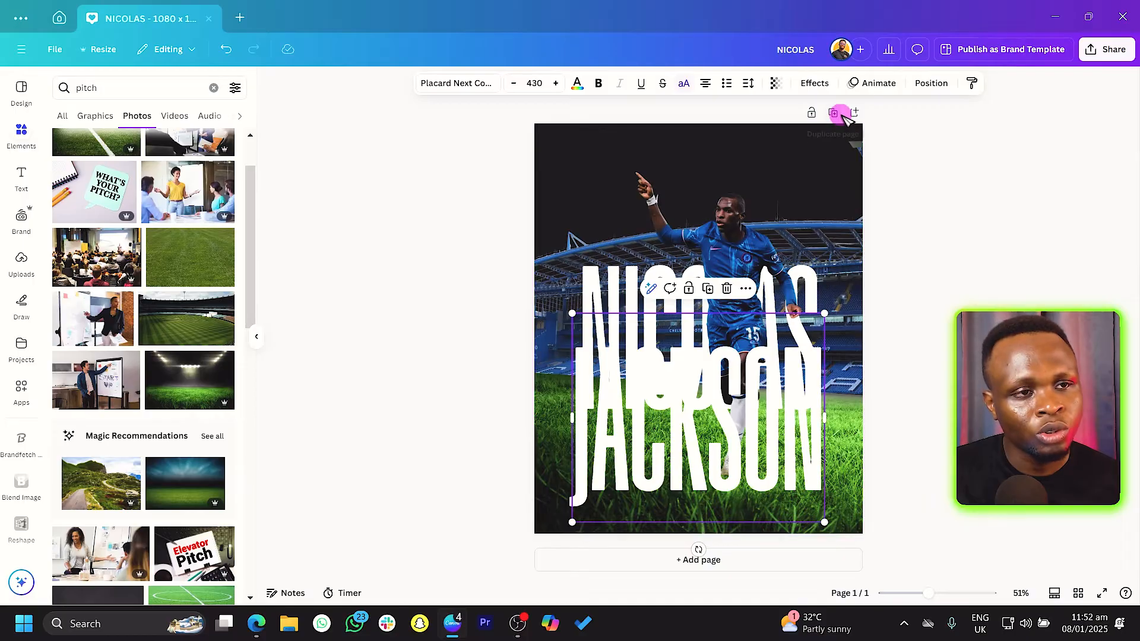
# Step: Add a new page after the poster and move the JACKSON text onto it
pyautogui.click(856, 112)
pyautogui.scroll(3, 743, 256)
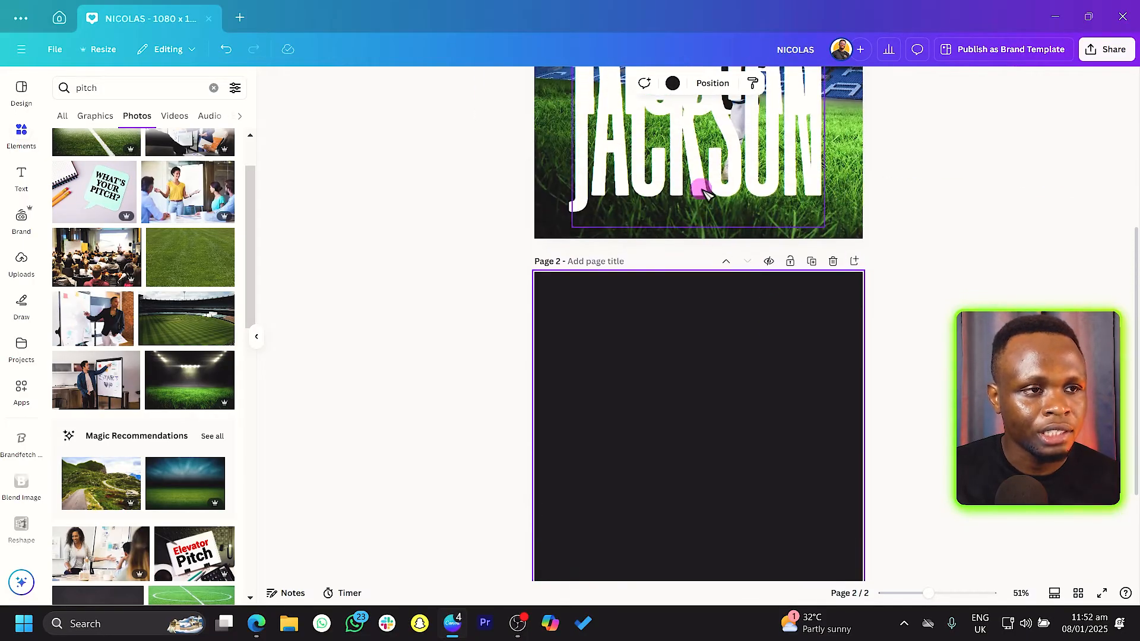
pyautogui.moveTo(701, 154); pyautogui.dragTo(697, 442)
pyautogui.scroll(-3, 700, 438)
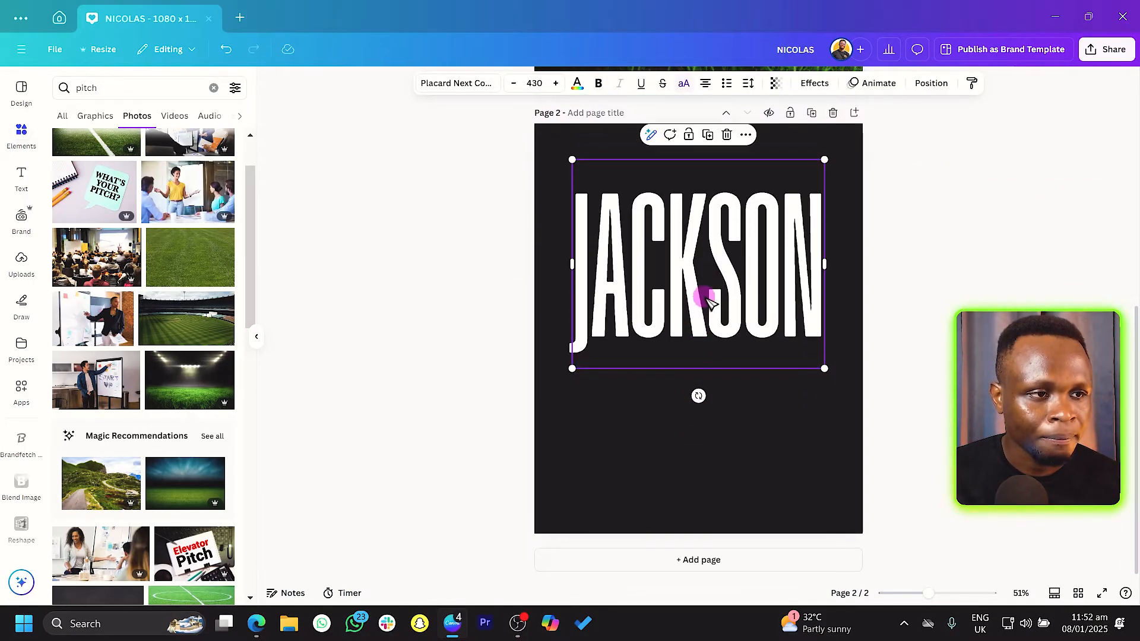
# Step: Centre the JACKSON text on page 2 and enlarge it to the full page width, about size 559
pyautogui.moveTo(706, 296); pyautogui.dragTo(707, 361)
pyautogui.moveTo(826, 224); pyautogui.dragTo(871, 199)
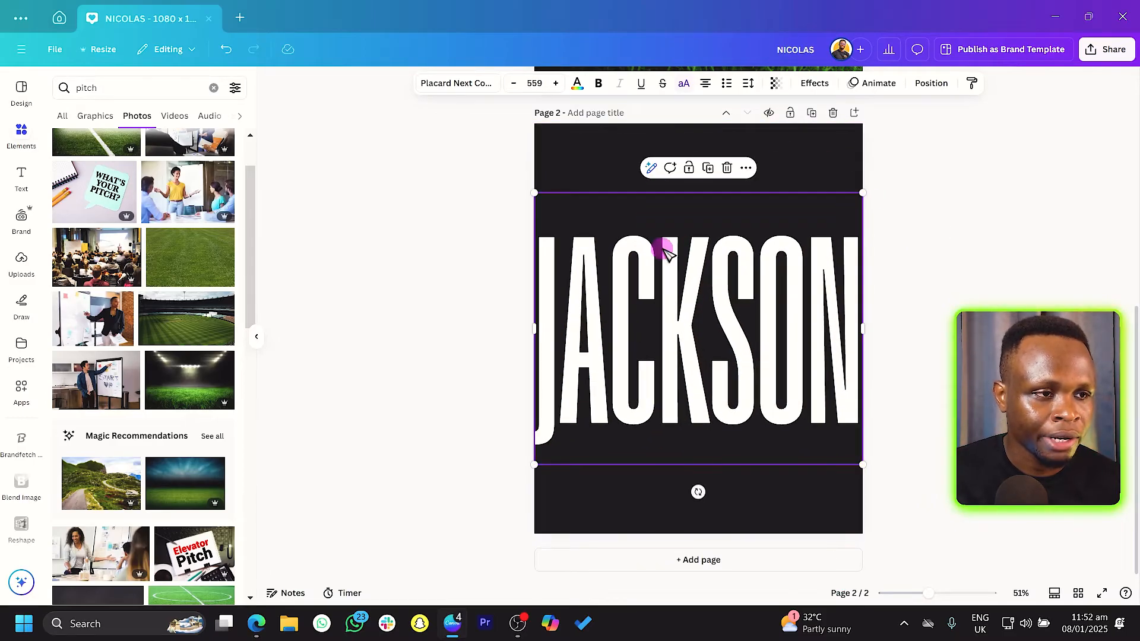
pyautogui.click(814, 152)
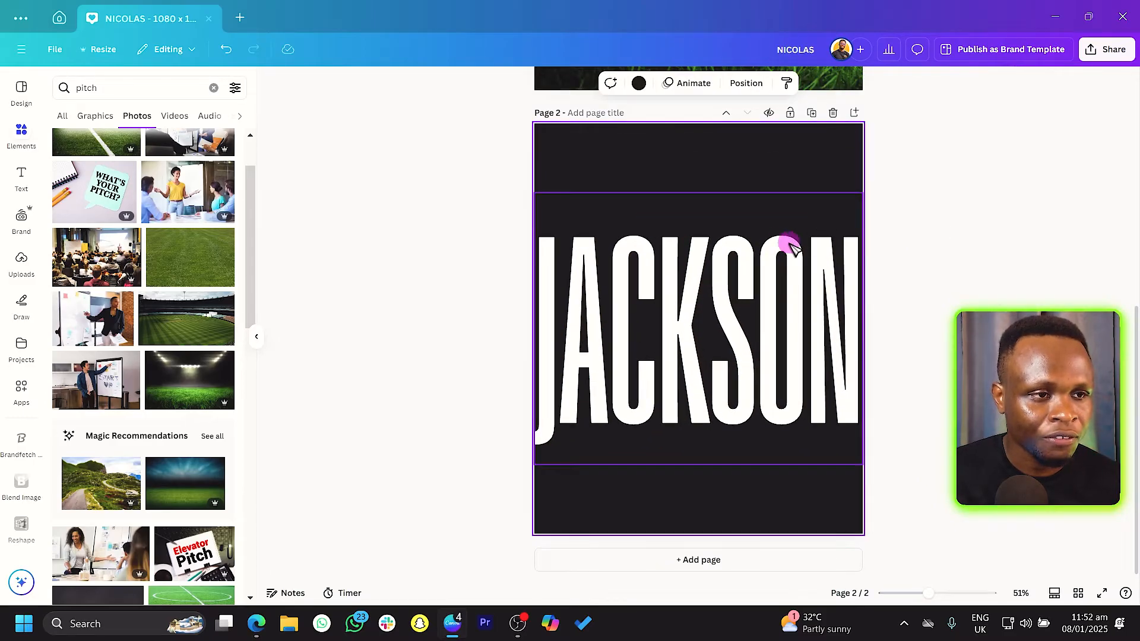
# Step: Set up a PNG download with a transparent background, limited to page 2
pyautogui.click(1108, 52)
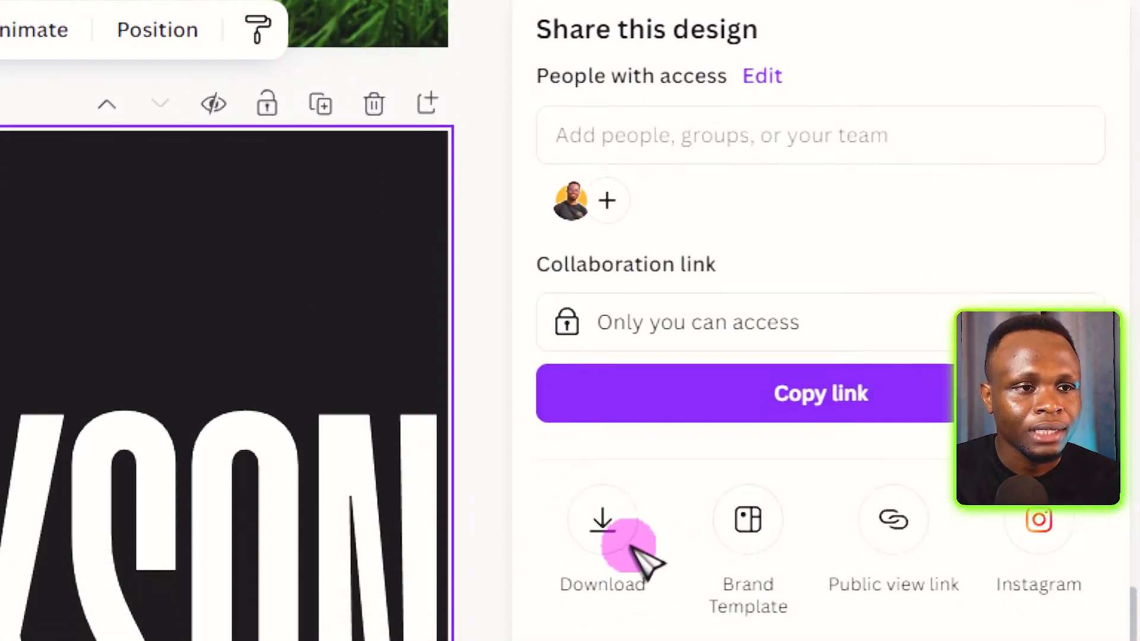
pyautogui.click(620, 551)
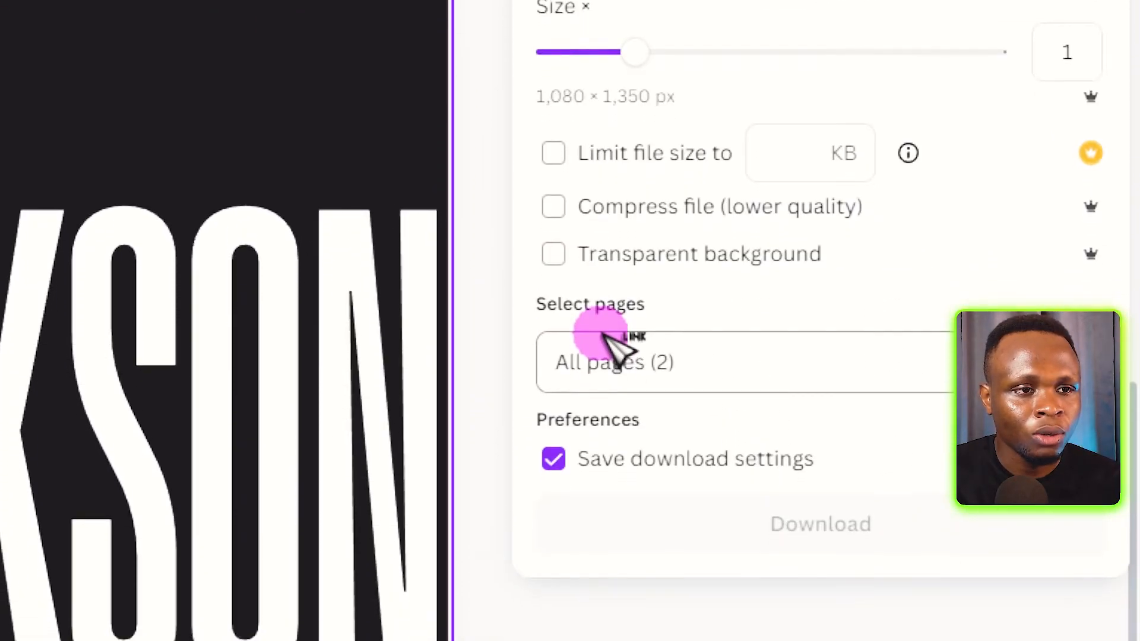
pyautogui.click(608, 246)
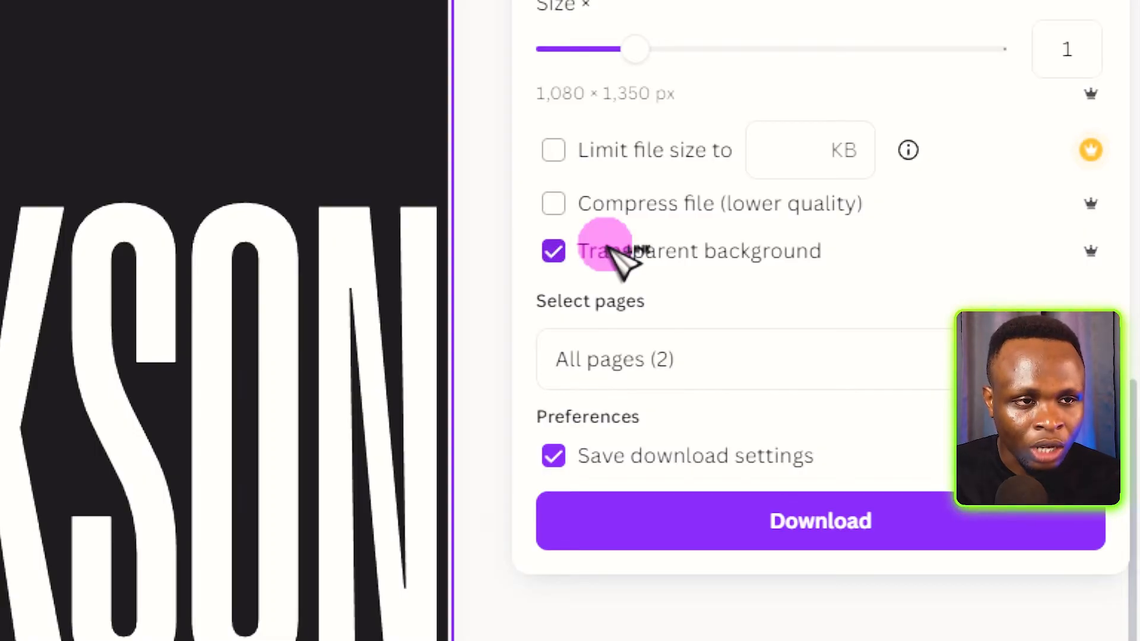
pyautogui.click(721, 368)
pyautogui.click(710, 534)
pyautogui.click(682, 382)
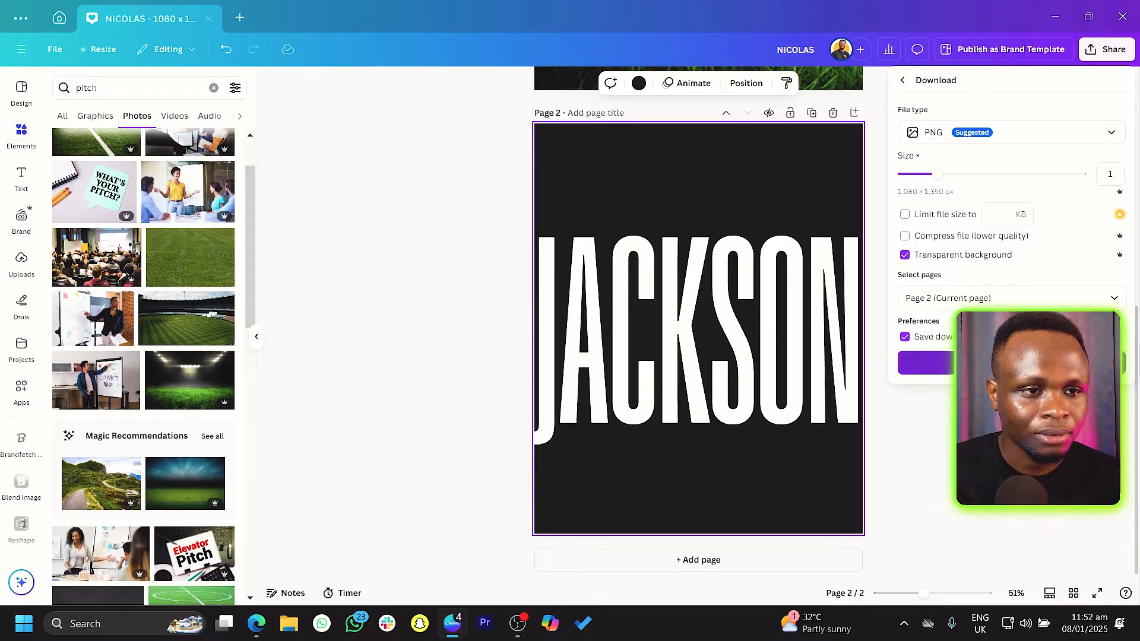
# Step: Download the JACKSON page as a transparent PNG and add the exported image to the poster on page 1
pyautogui.click(1012, 363)
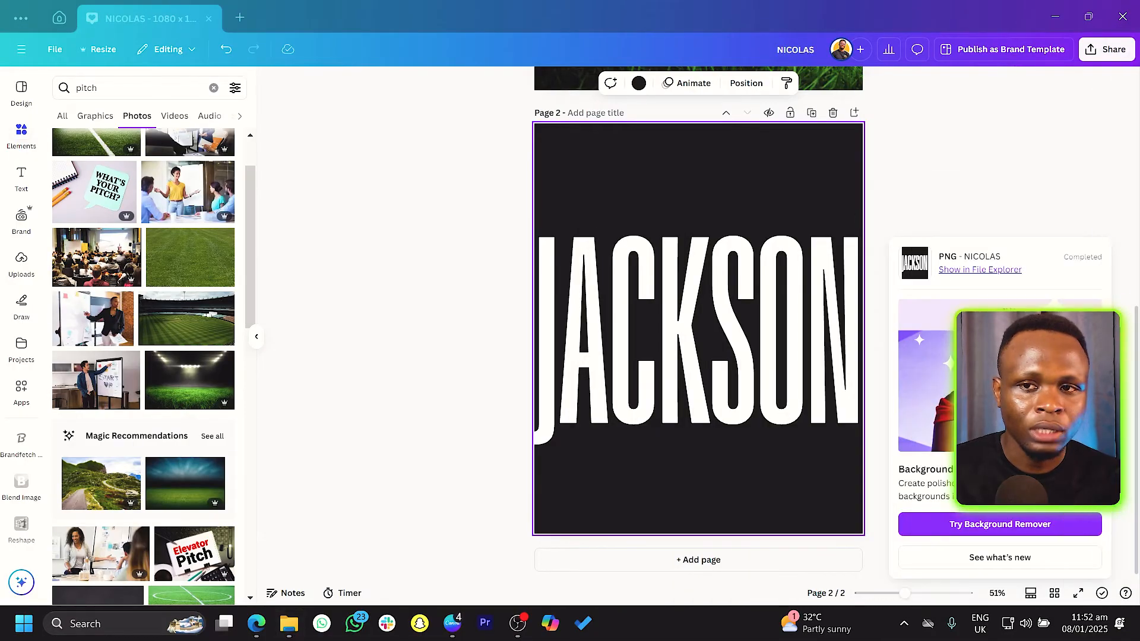
pyautogui.moveTo(766, 181); pyautogui.dragTo(625, 201)
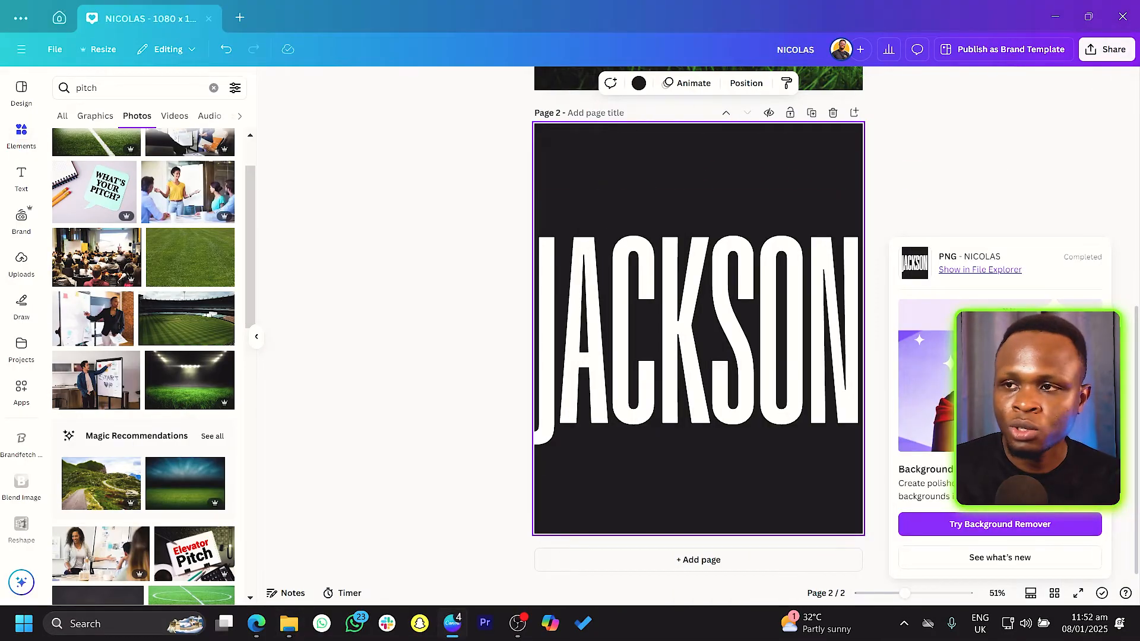
pyautogui.moveTo(764, 377); pyautogui.dragTo(725, 270)
pyautogui.moveTo(855, 362); pyautogui.dragTo(753, 146)
pyautogui.scroll(4, 756, 471)
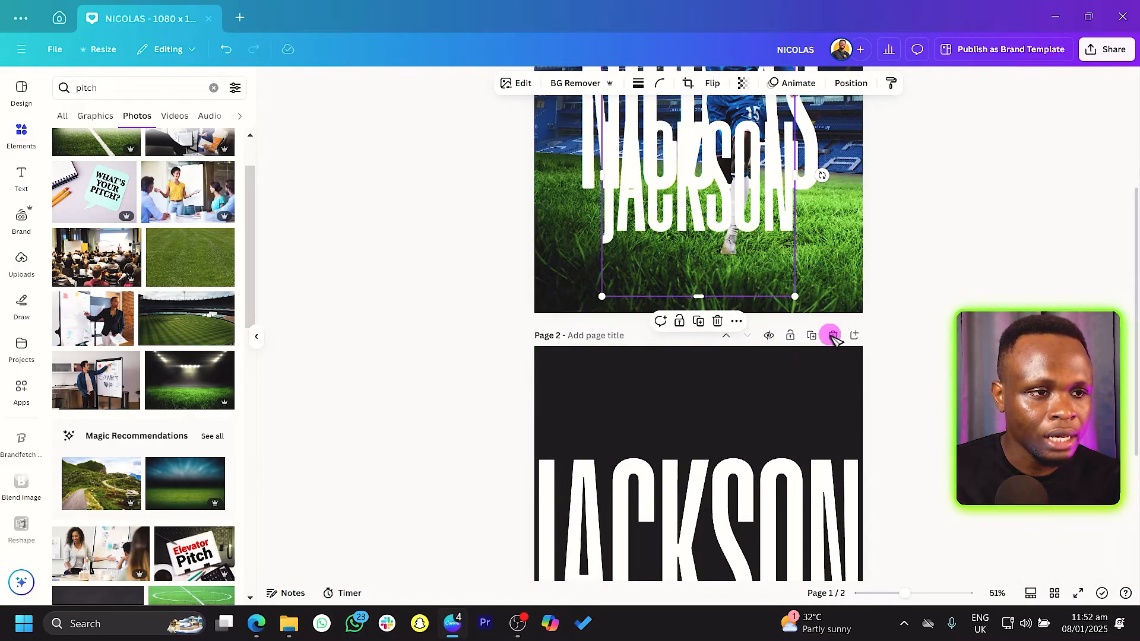
# Step: Delete page 2, then enlarge the JACKSON image to nearly the poster's full width and place it over the lower part of the poster
pyautogui.click(833, 336)
pyautogui.moveTo(765, 351); pyautogui.dragTo(769, 286)
pyautogui.moveTo(795, 202); pyautogui.dragTo(907, 161)
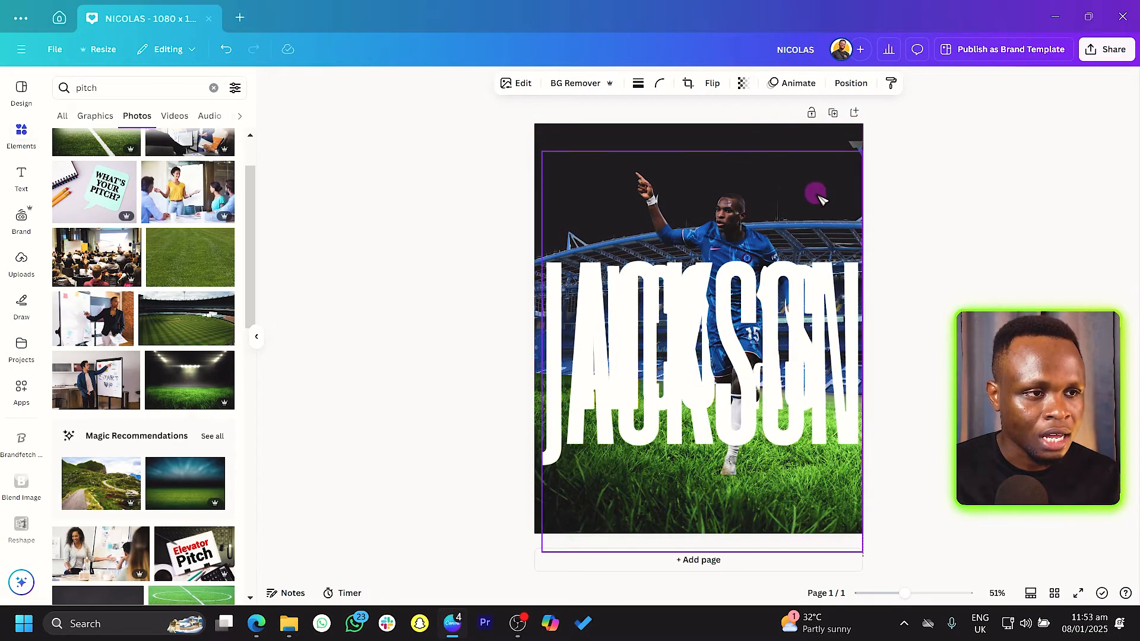
pyautogui.moveTo(818, 181); pyautogui.dragTo(825, 240)
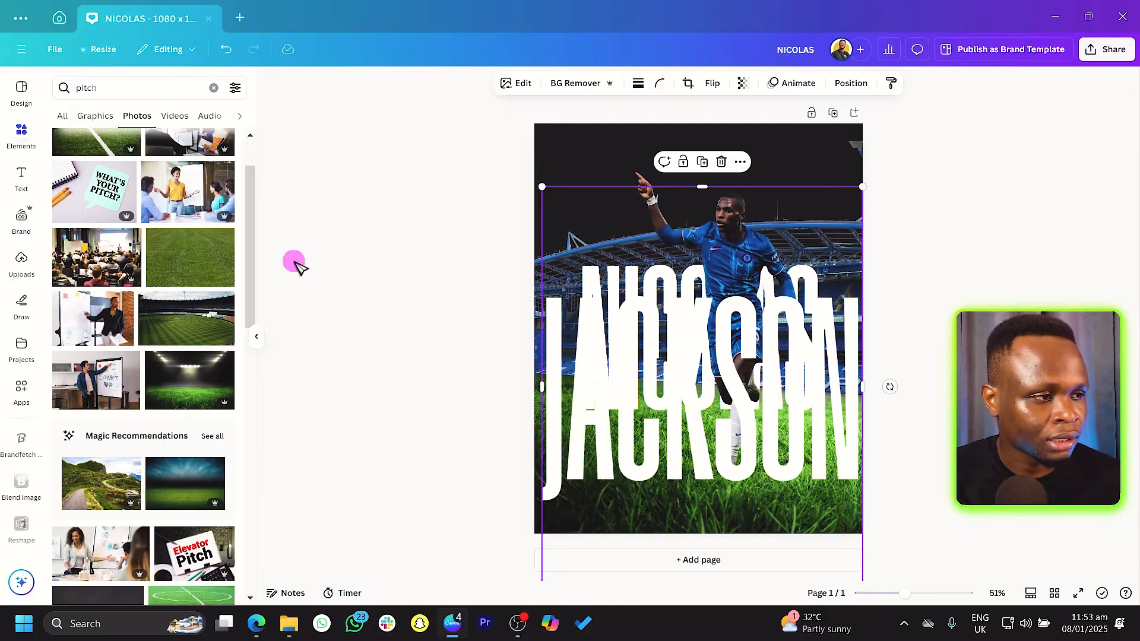
# Step: Search the apps for "reshape", open Reshape and apply Distort to the JACKSON image
pyautogui.click(21, 395)
pyautogui.click(119, 87)
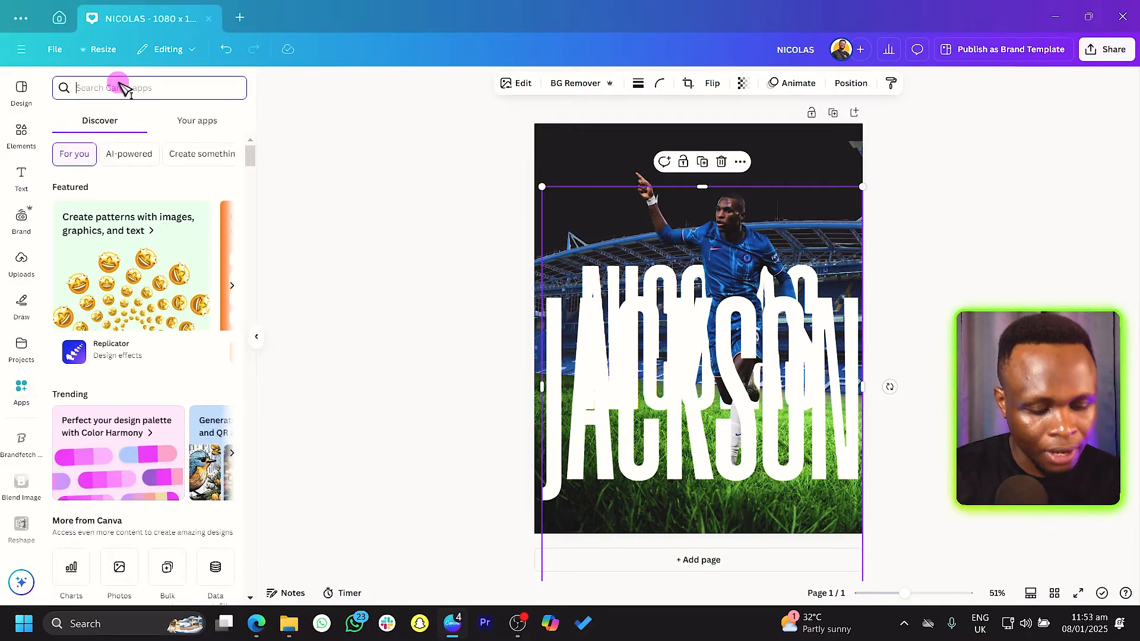
pyautogui.write('reshape')
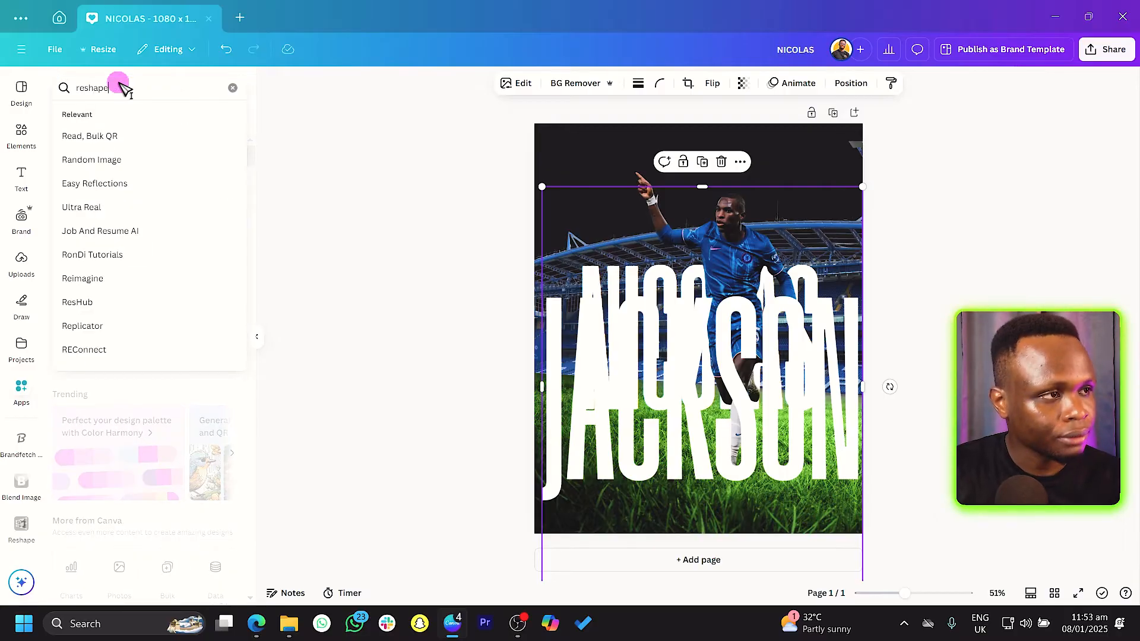
pyautogui.press('Return')
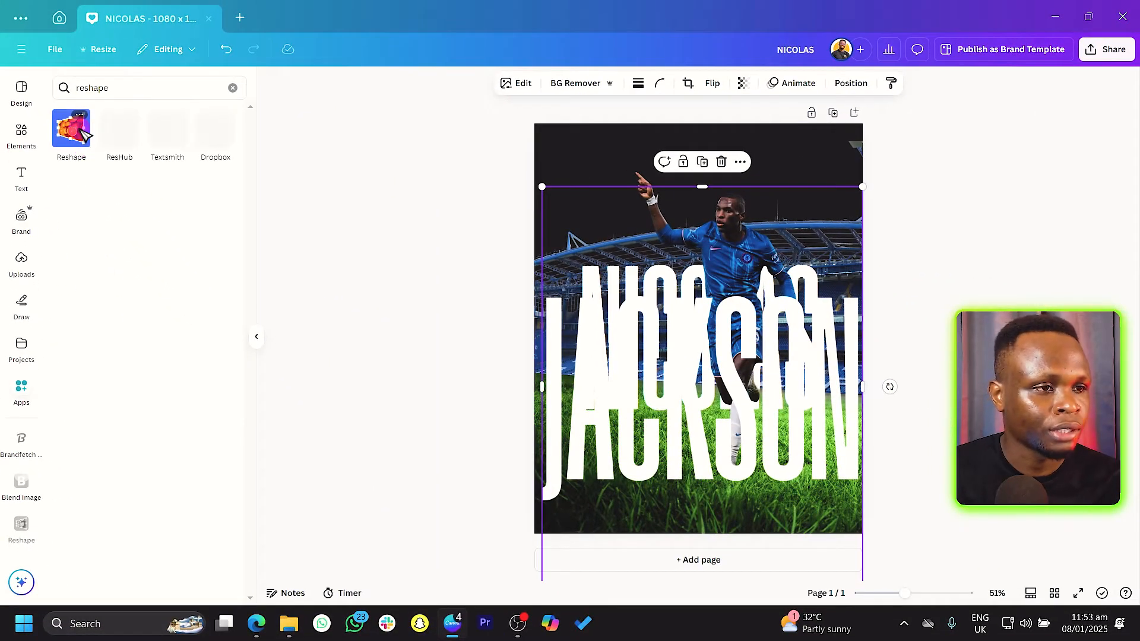
pyautogui.click(81, 132)
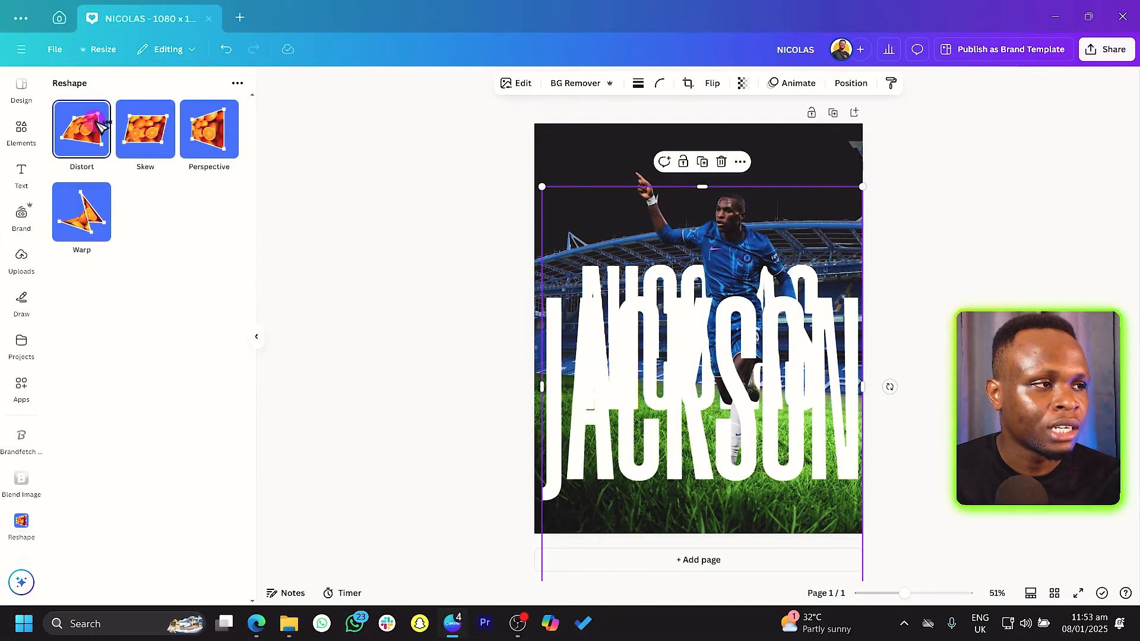
pyautogui.click(98, 126)
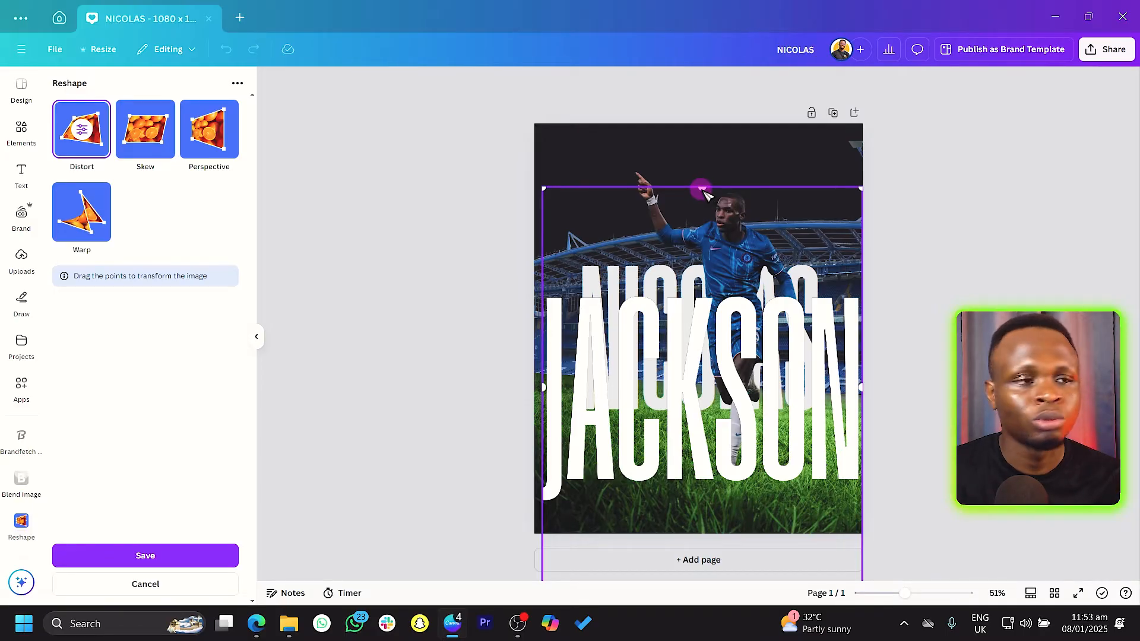
# Step: Distort the JACKSON image into a trapezoid with a narrow upper edge and wide lower edge, lying on the grass below NICOLAS
pyautogui.moveTo(705, 193); pyautogui.dragTo(706, 228)
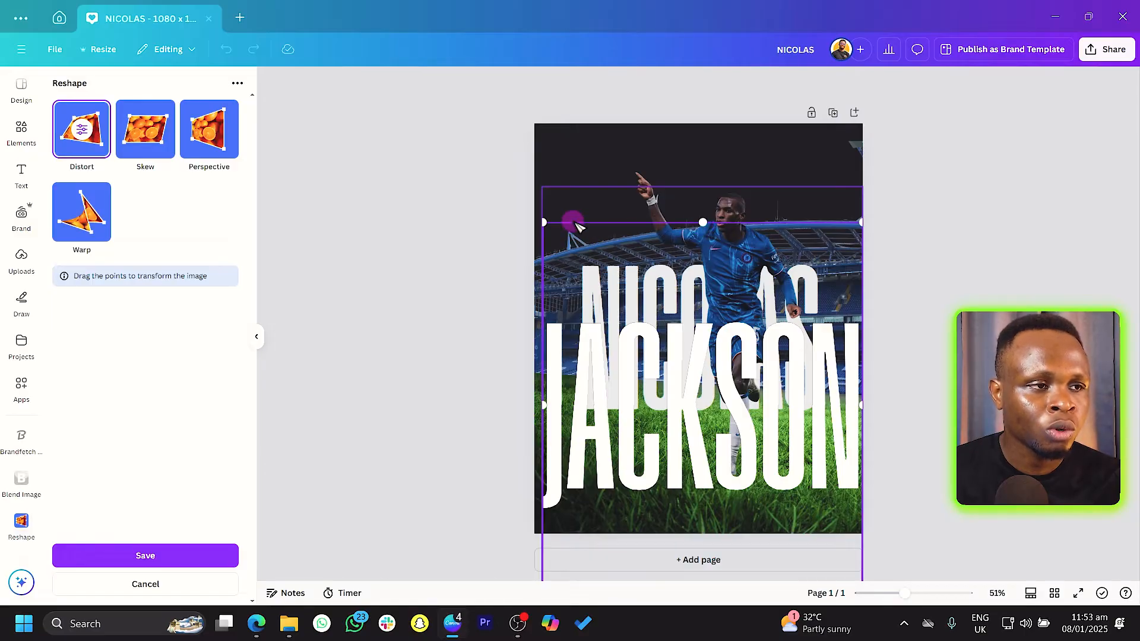
pyautogui.moveTo(545, 225); pyautogui.dragTo(674, 227)
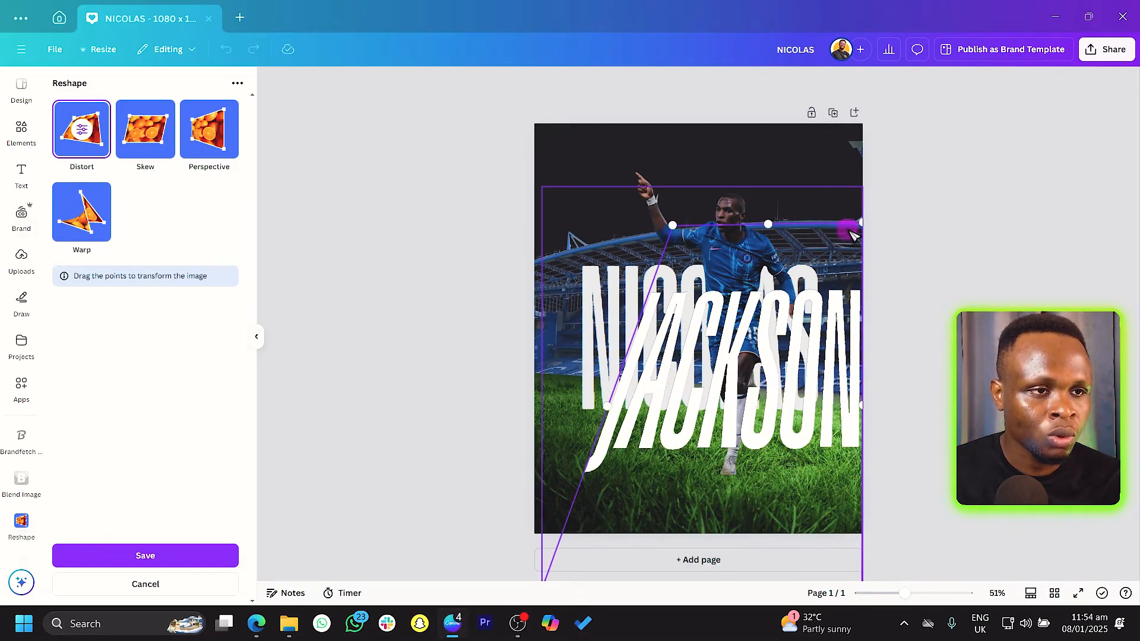
pyautogui.moveTo(862, 222); pyautogui.dragTo(698, 240)
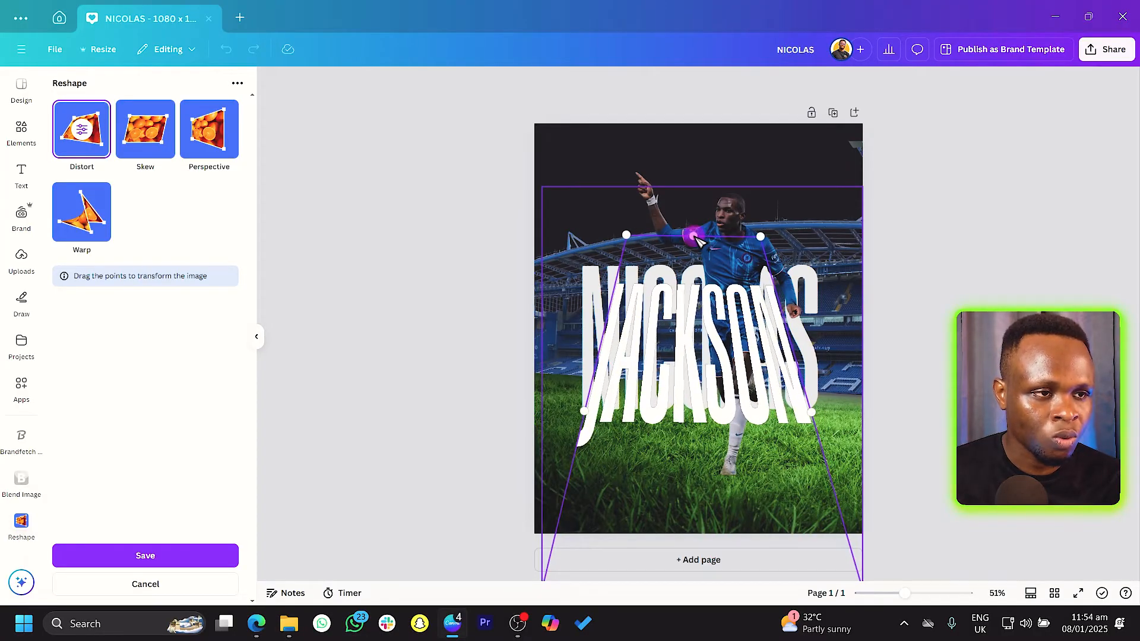
pyautogui.moveTo(682, 437); pyautogui.dragTo(694, 380)
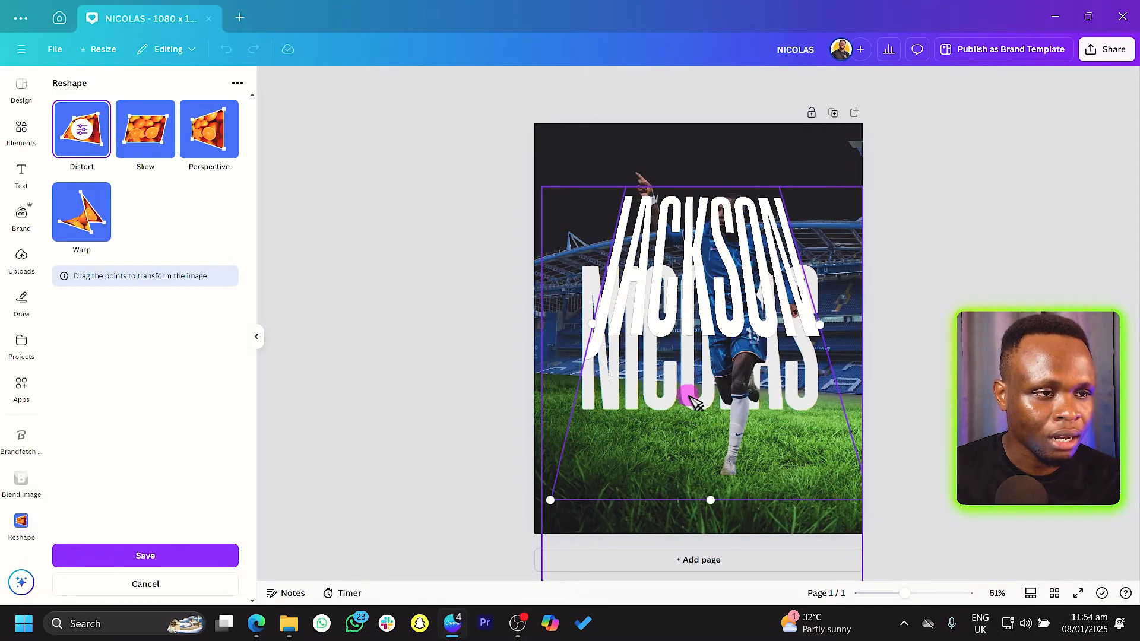
pyautogui.moveTo(713, 502); pyautogui.dragTo(698, 480)
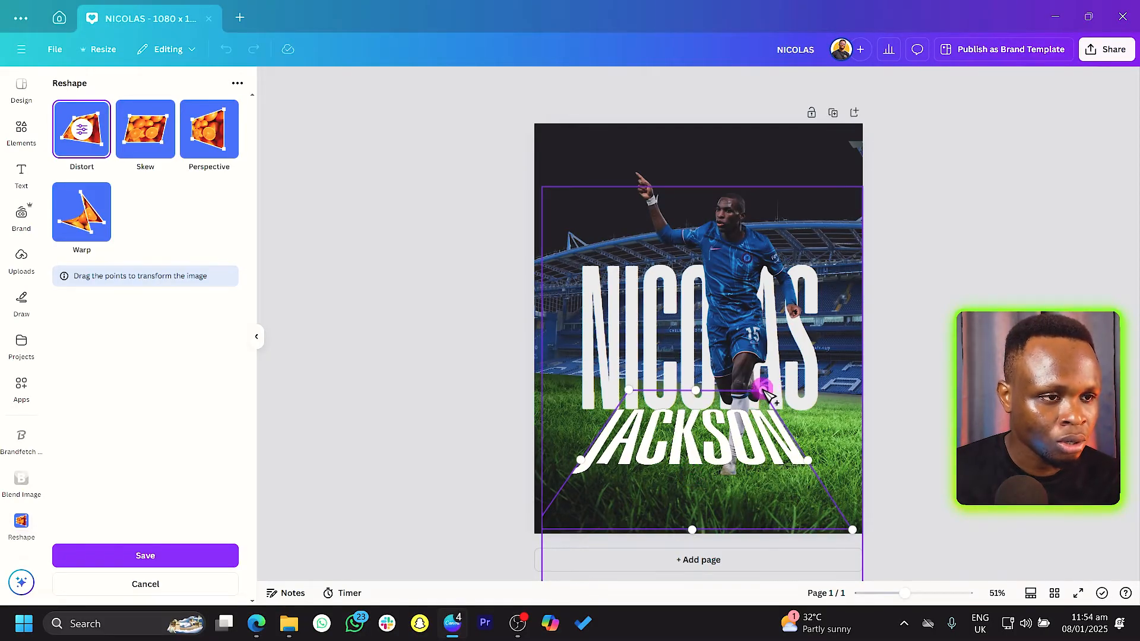
pyautogui.moveTo(763, 389); pyautogui.dragTo(768, 391)
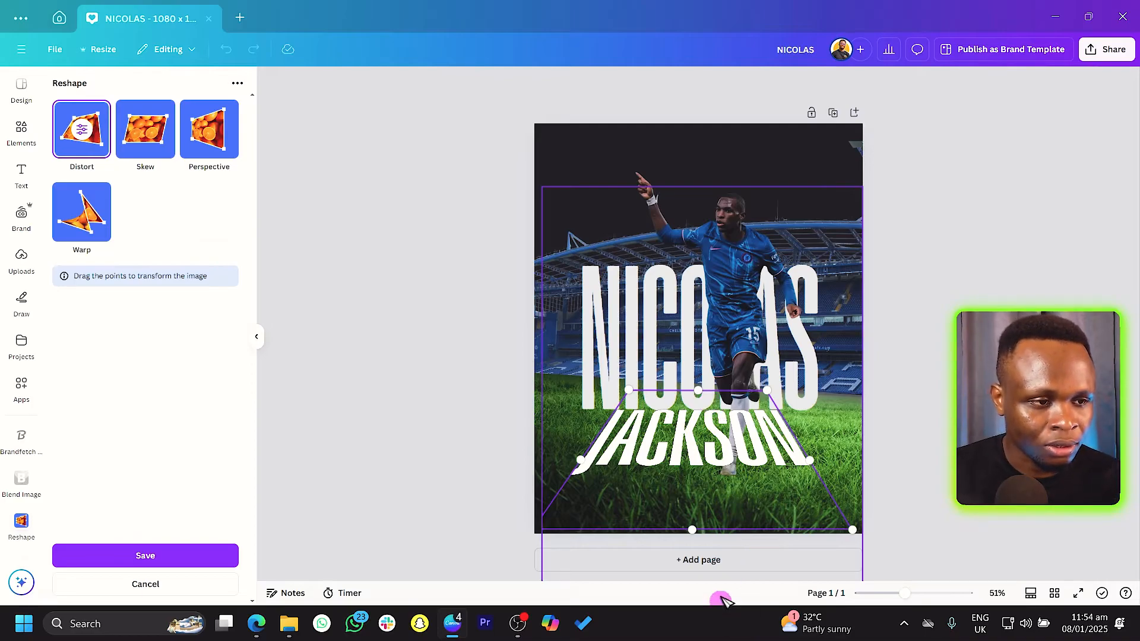
# Step: Flatten the distorted JACKSON lettering further, align it just below NICOLAS and save the reshaped image
pyautogui.moveTo(692, 530); pyautogui.dragTo(691, 477)
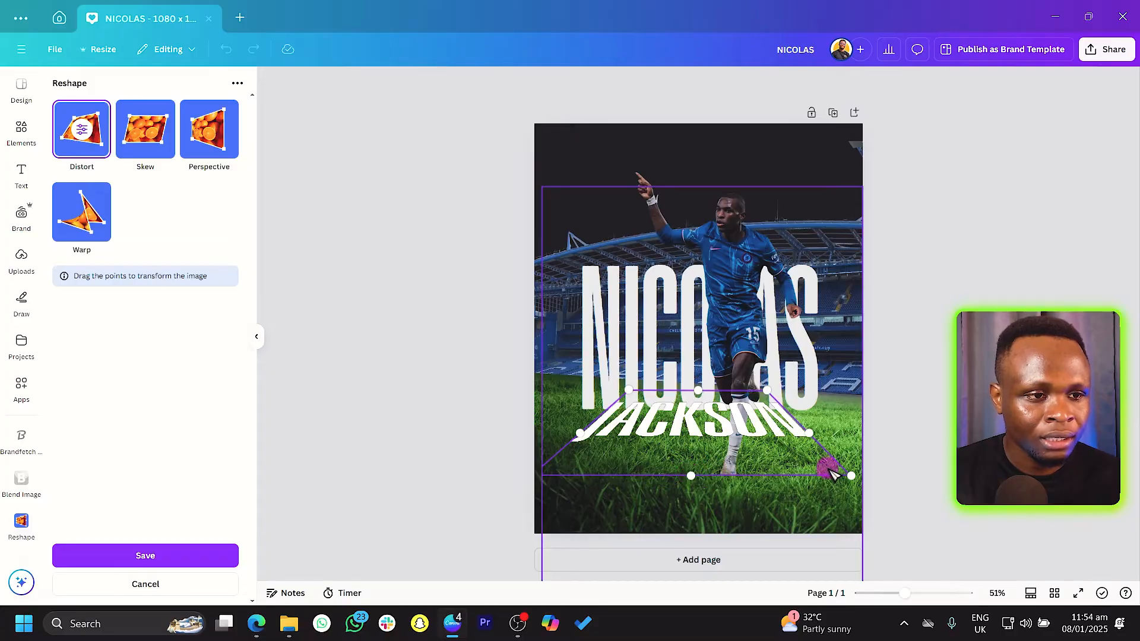
pyautogui.moveTo(780, 455); pyautogui.dragTo(782, 464)
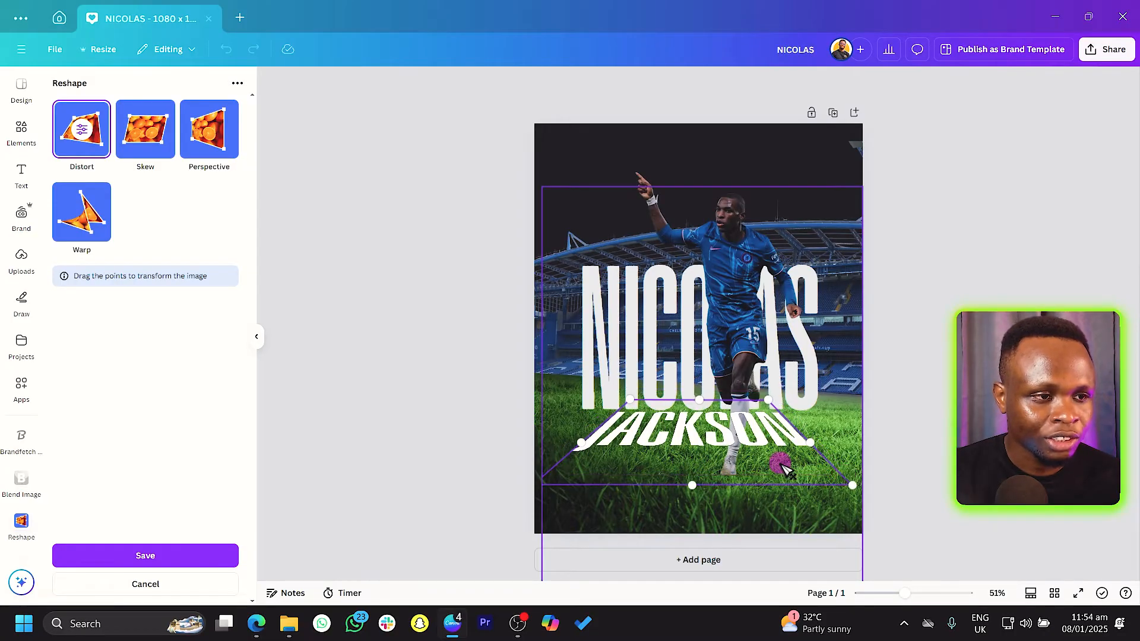
pyautogui.moveTo(732, 454); pyautogui.dragTo(731, 451)
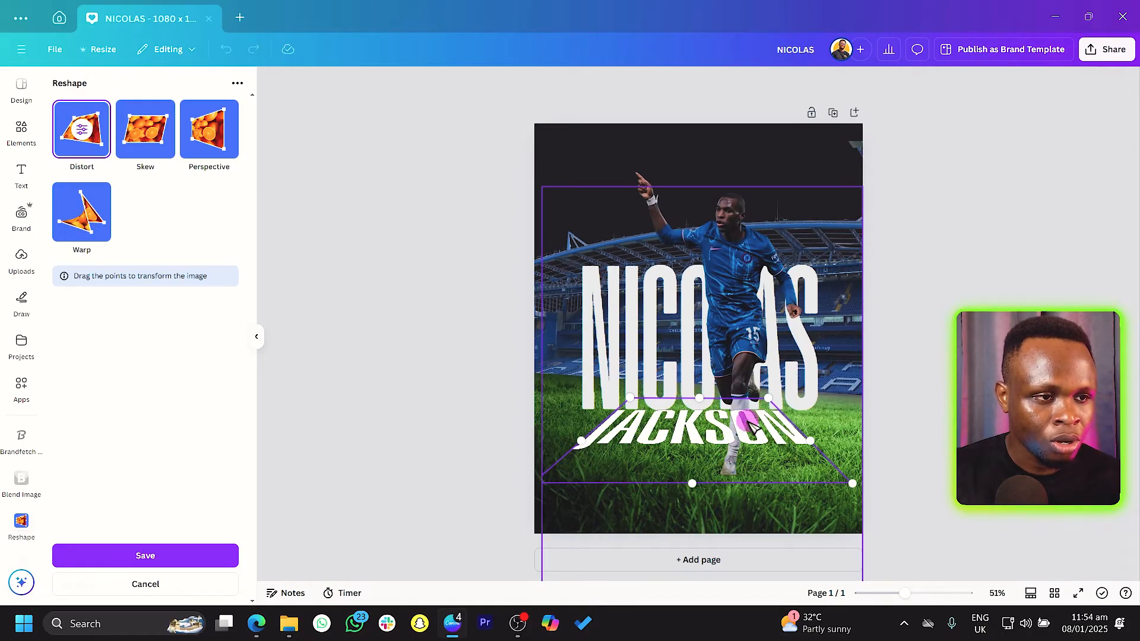
pyautogui.moveTo(631, 398); pyautogui.dragTo(636, 398)
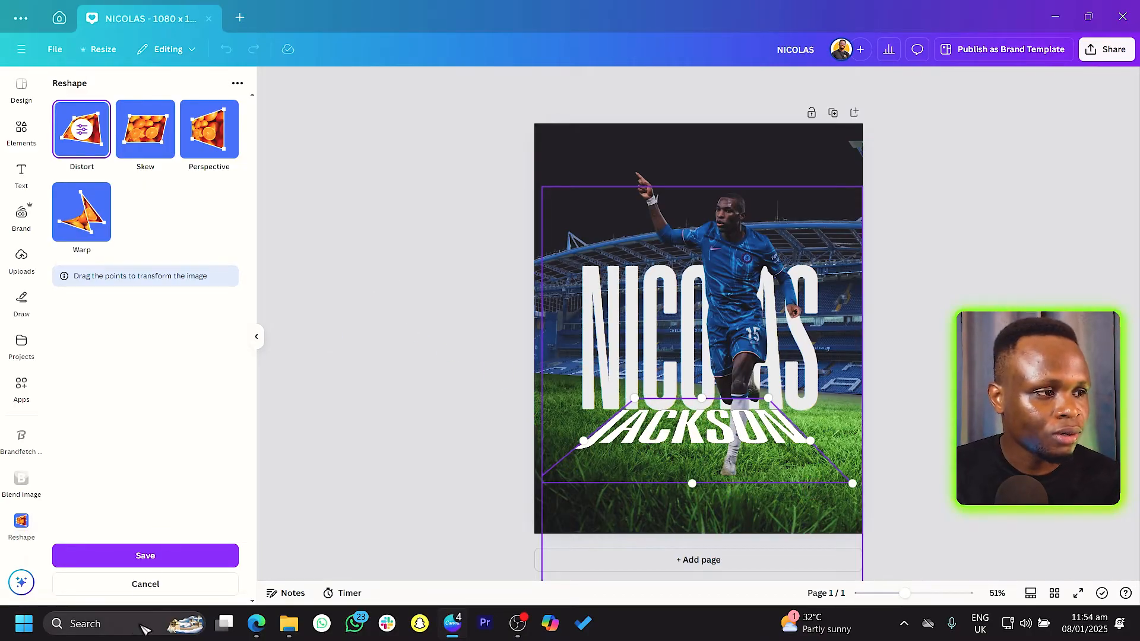
pyautogui.click(154, 556)
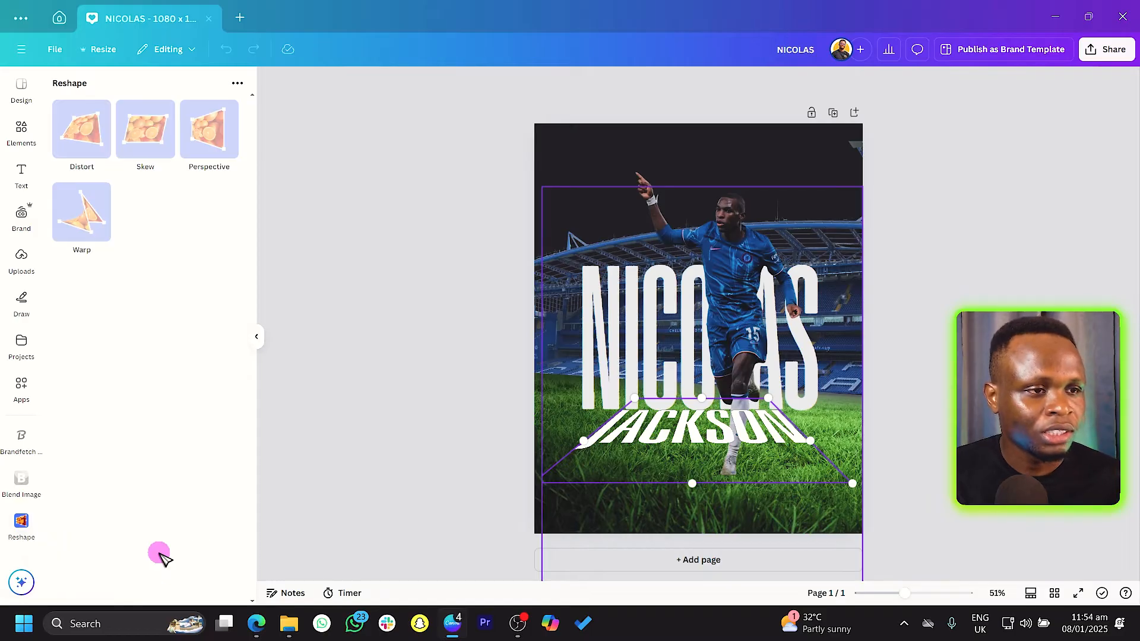
pyautogui.click(609, 344)
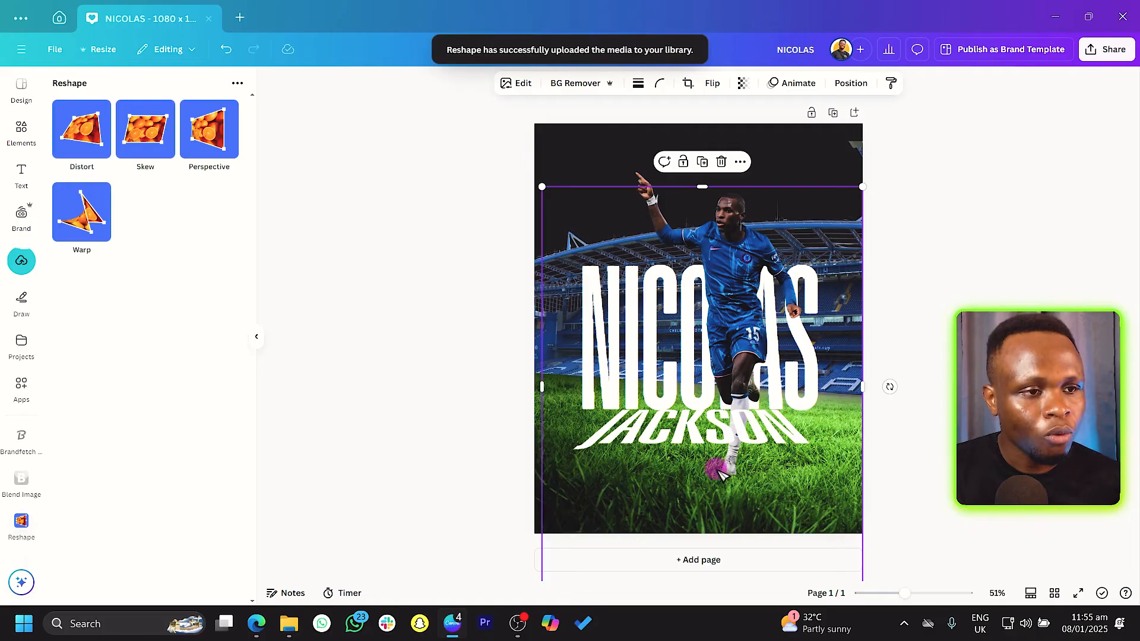
# Step: Search the apps for "blend", open Image Blender and start blending the JACKSON image
pyautogui.click(24, 386)
pyautogui.doubleClick(137, 90)
pyautogui.press('BackSpace')
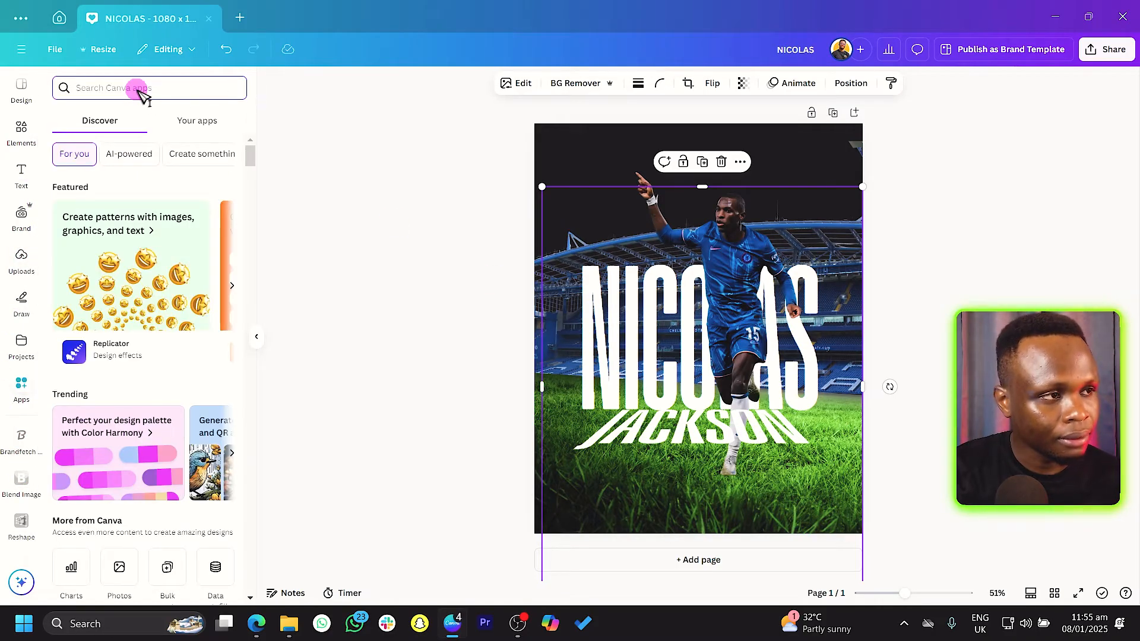
pyautogui.write('blend')
pyautogui.press('Return')
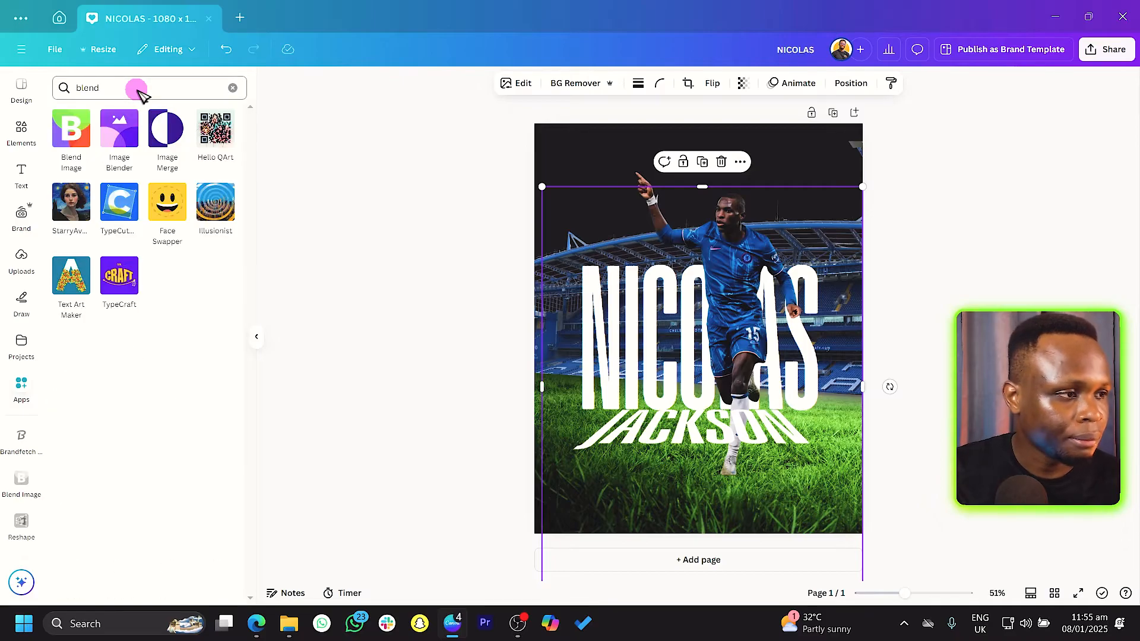
pyautogui.click(124, 136)
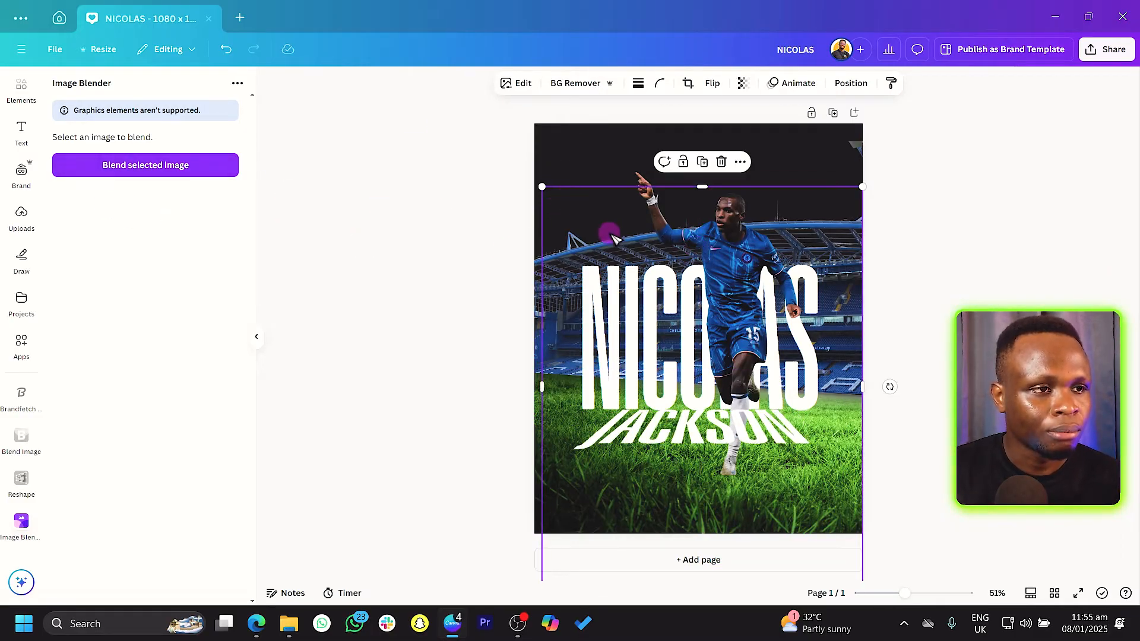
pyautogui.click(132, 172)
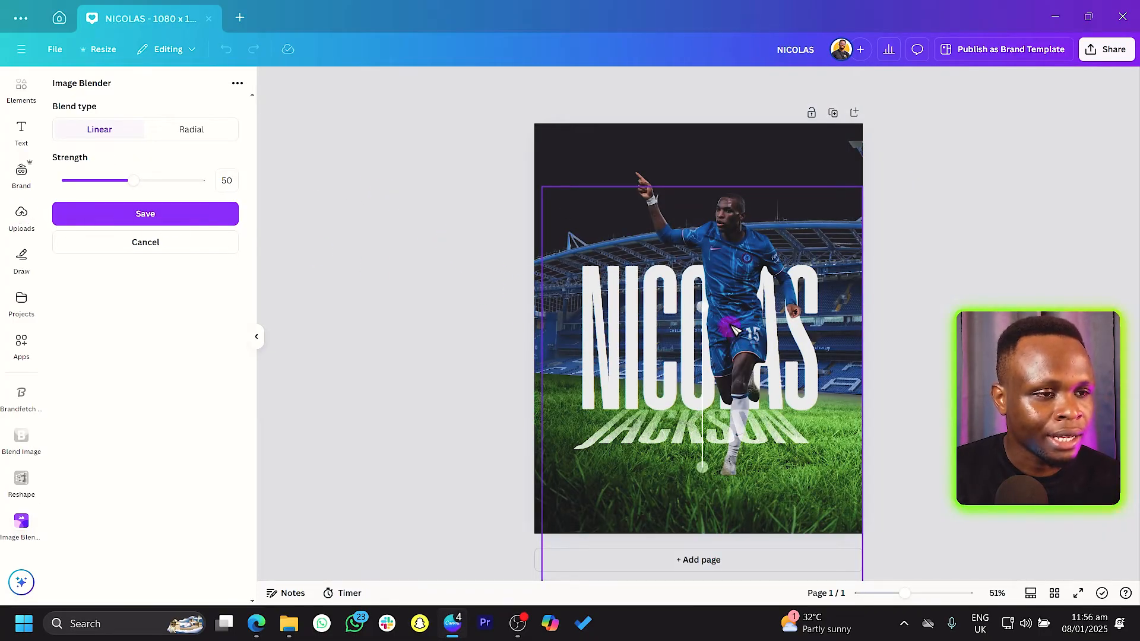
# Step: Adjust the linear blend's end points so the JACKSON lettering fades downward into the grass, and save the blended image
pyautogui.moveTo(699, 309); pyautogui.dragTo(700, 377)
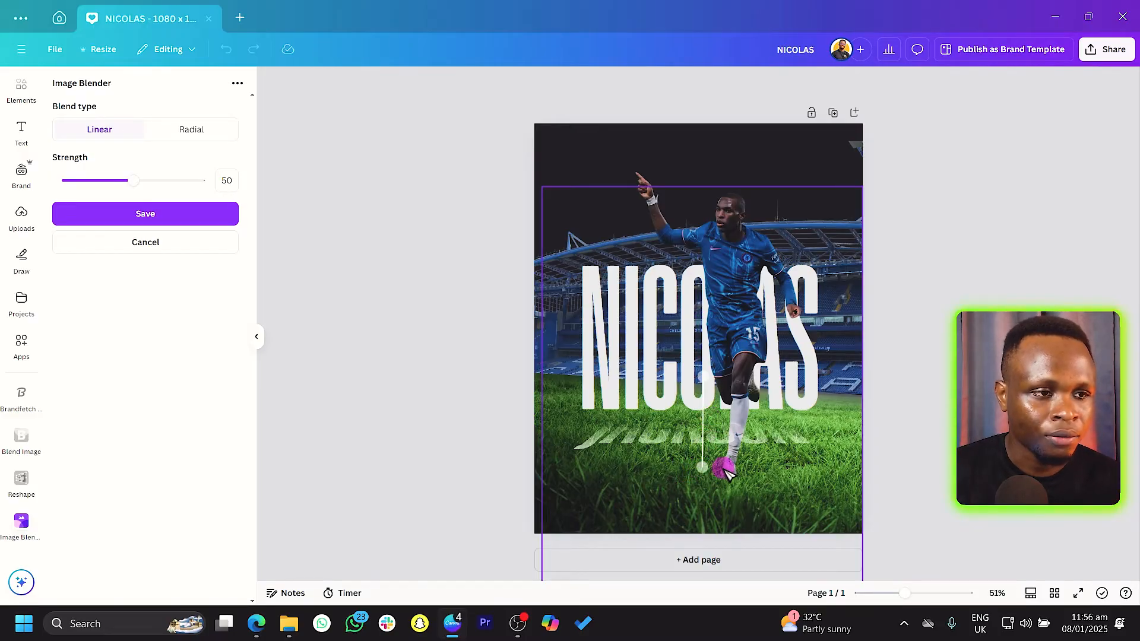
pyautogui.moveTo(708, 473); pyautogui.dragTo(704, 324)
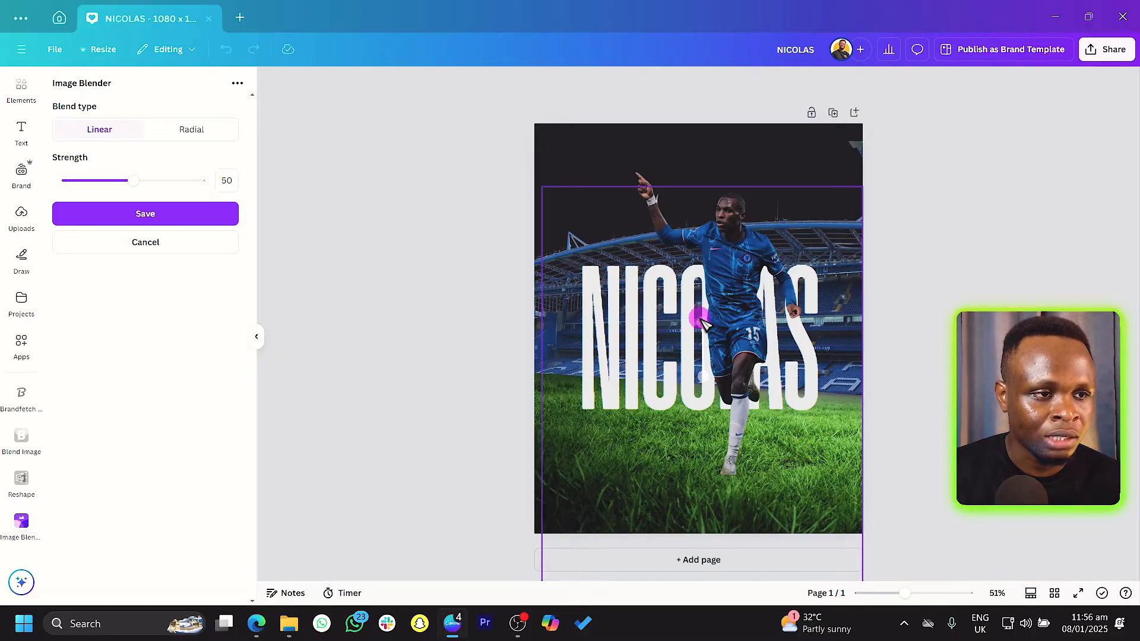
pyautogui.moveTo(707, 383); pyautogui.dragTo(695, 505)
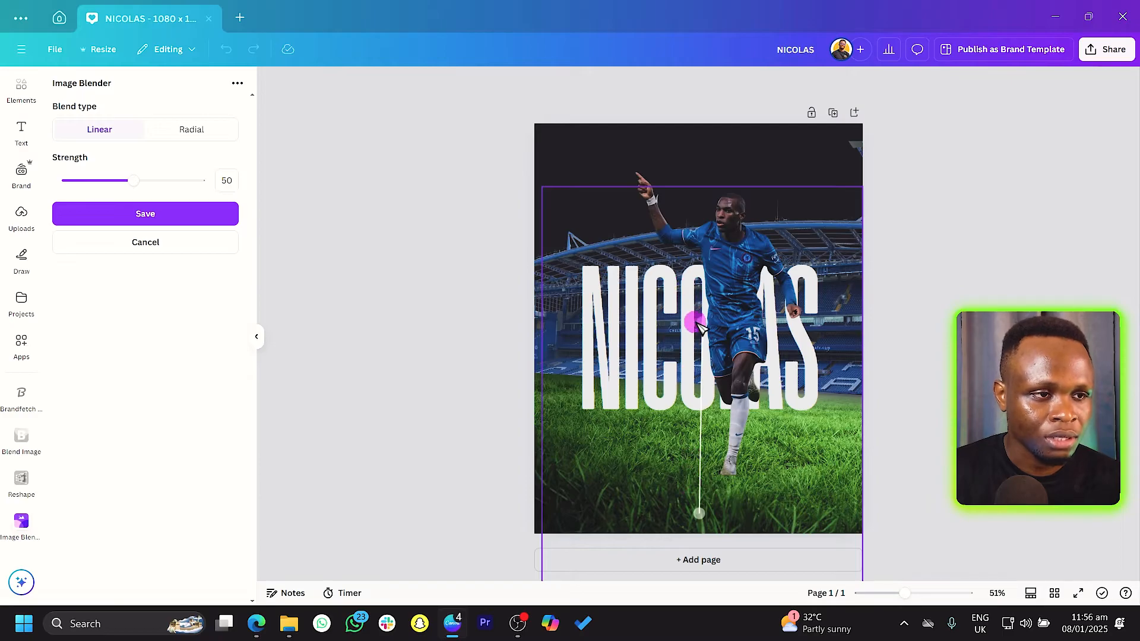
pyautogui.moveTo(702, 323); pyautogui.dragTo(695, 370)
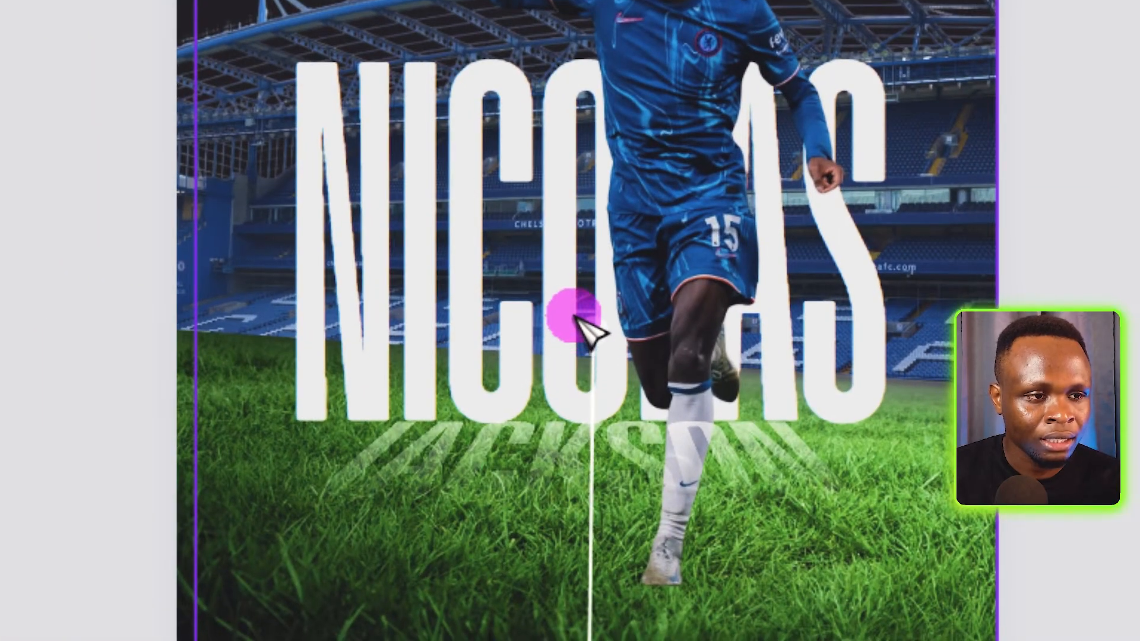
pyautogui.moveTo(575, 314); pyautogui.dragTo(578, 319)
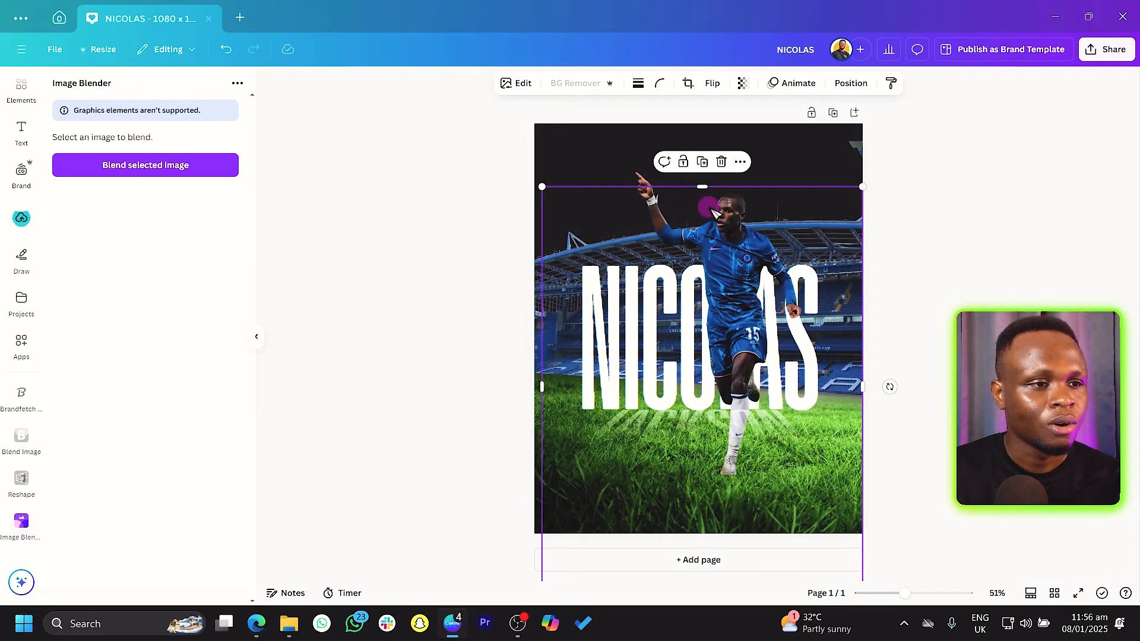
# Step: Crop the empty upper area of the blended JACKSON image and enlarge it to span the poster's width on the grass
pyautogui.moveTo(698, 199); pyautogui.dragTo(695, 380)
pyautogui.moveTo(862, 496); pyautogui.dragTo(988, 540)
pyautogui.moveTo(816, 459); pyautogui.dragTo(834, 482)
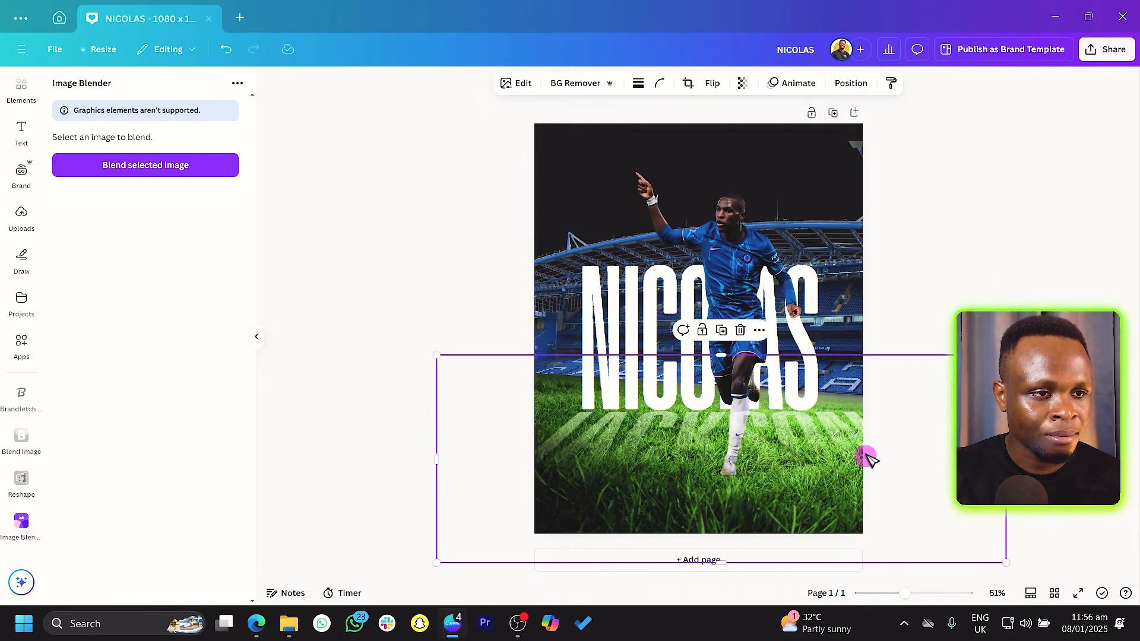
pyautogui.moveTo(1006, 354); pyautogui.dragTo(977, 365)
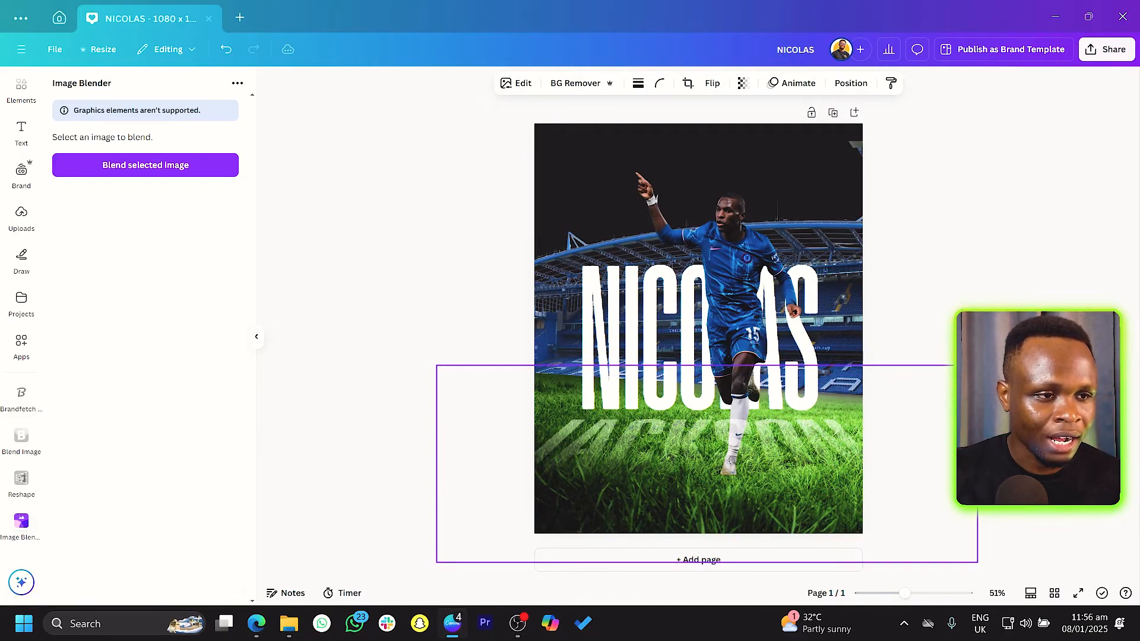
# Step: Enlarge the NICOLAS text to about size 473 and centre it behind the player, just above the JACKSON lettering
pyautogui.moveTo(589, 292); pyautogui.dragTo(592, 302)
pyautogui.moveTo(578, 241); pyautogui.dragTo(568, 230)
pyautogui.moveTo(596, 294); pyautogui.dragTo(596, 288)
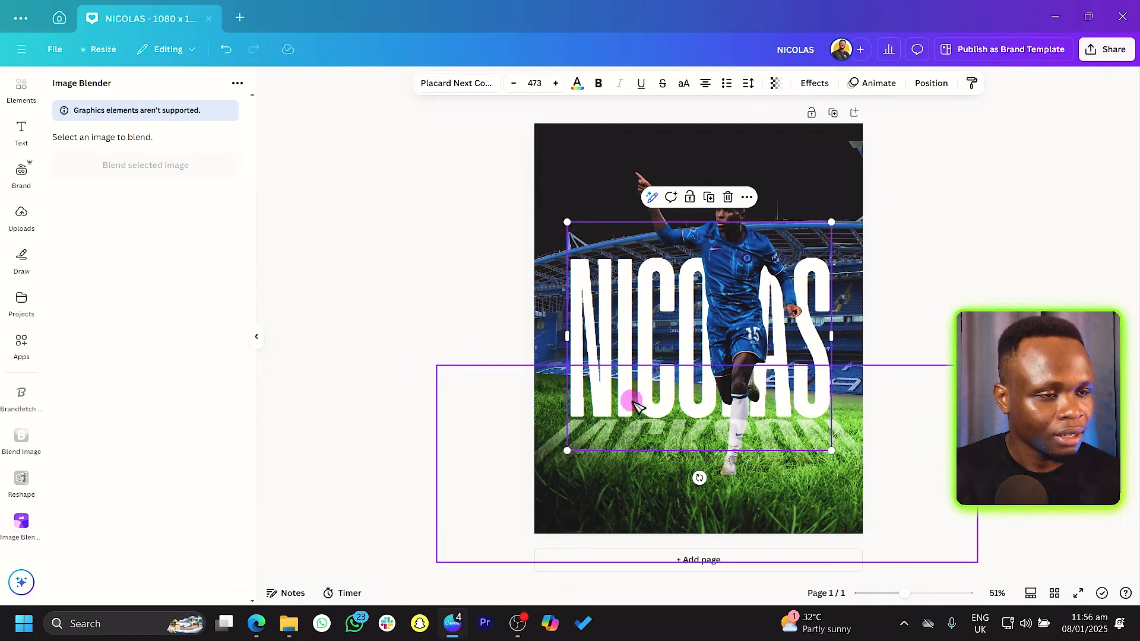
pyautogui.click(379, 423)
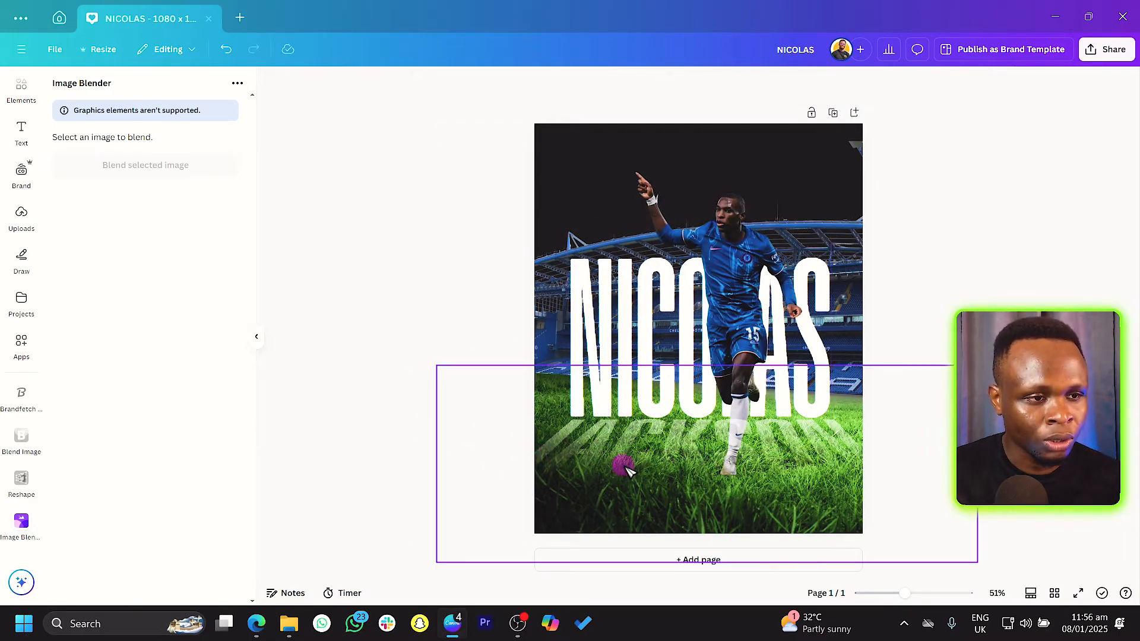
# Step: Send the JACKSON image one layer backward behind the player and check the stacking order in the layers list
pyautogui.rightClick(661, 453)
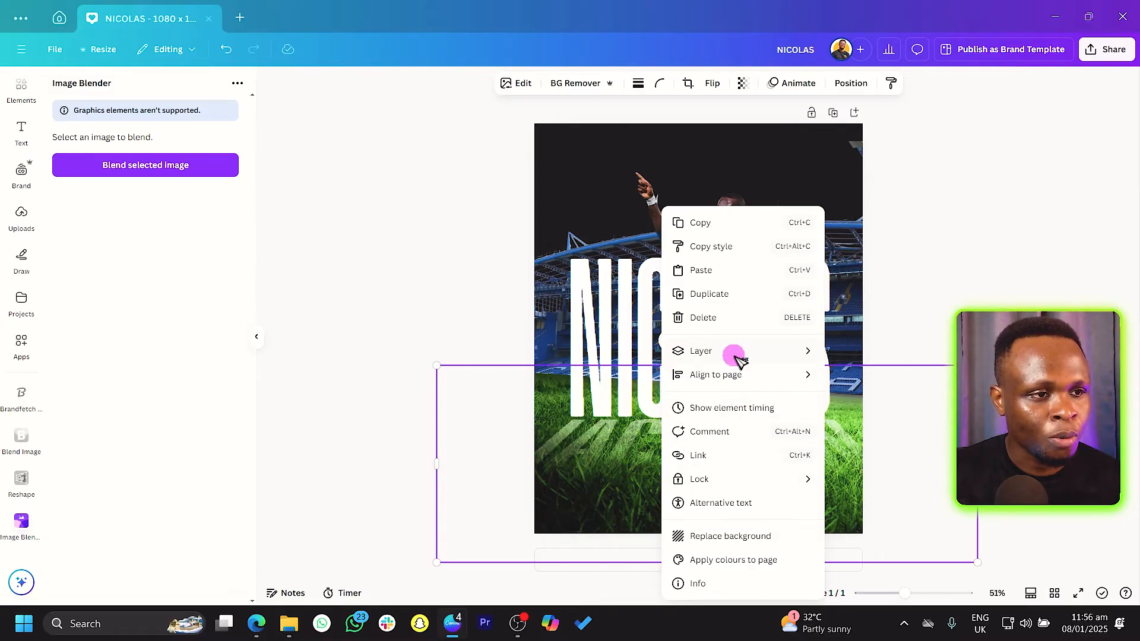
pyautogui.moveTo(741, 358)
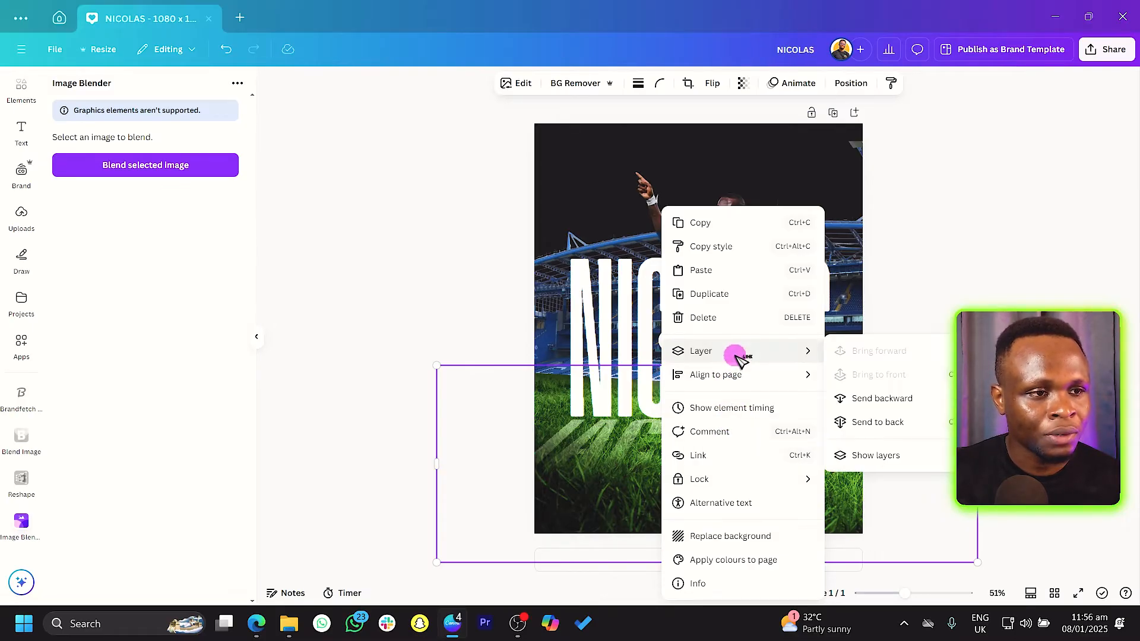
pyautogui.click(888, 399)
pyautogui.rightClick(799, 443)
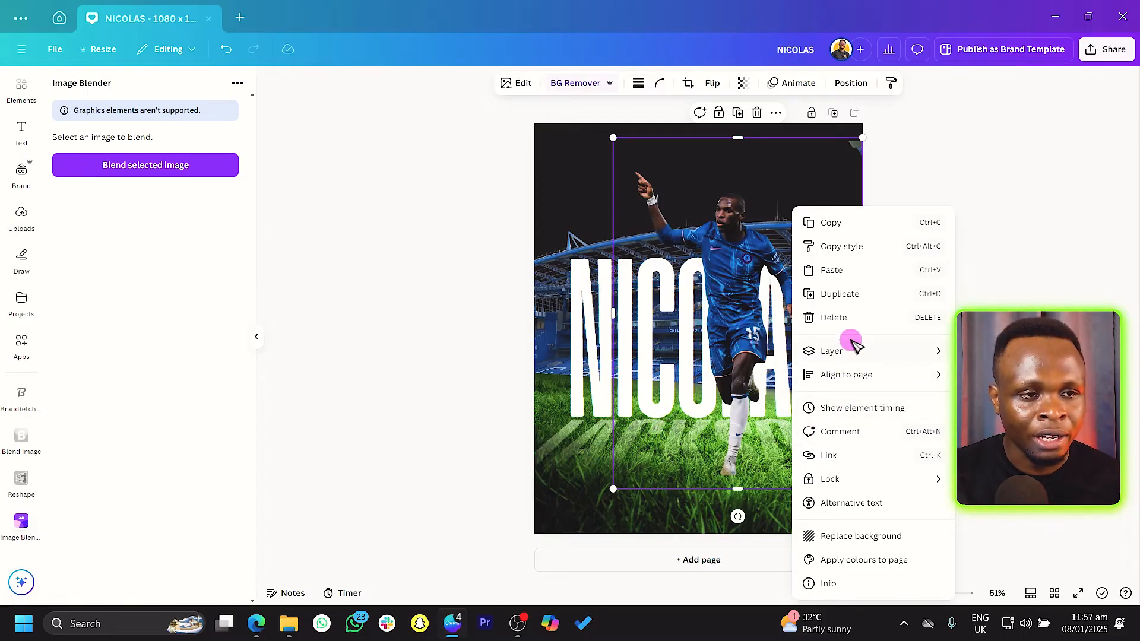
pyautogui.click(832, 351)
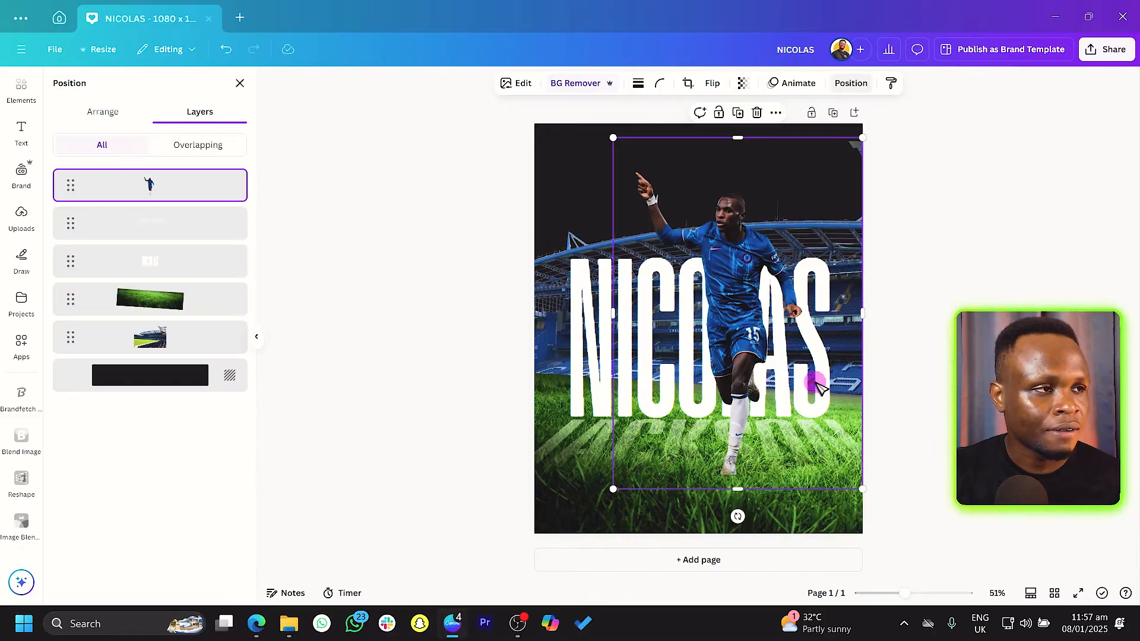
pyautogui.click(163, 225)
pyautogui.click(378, 255)
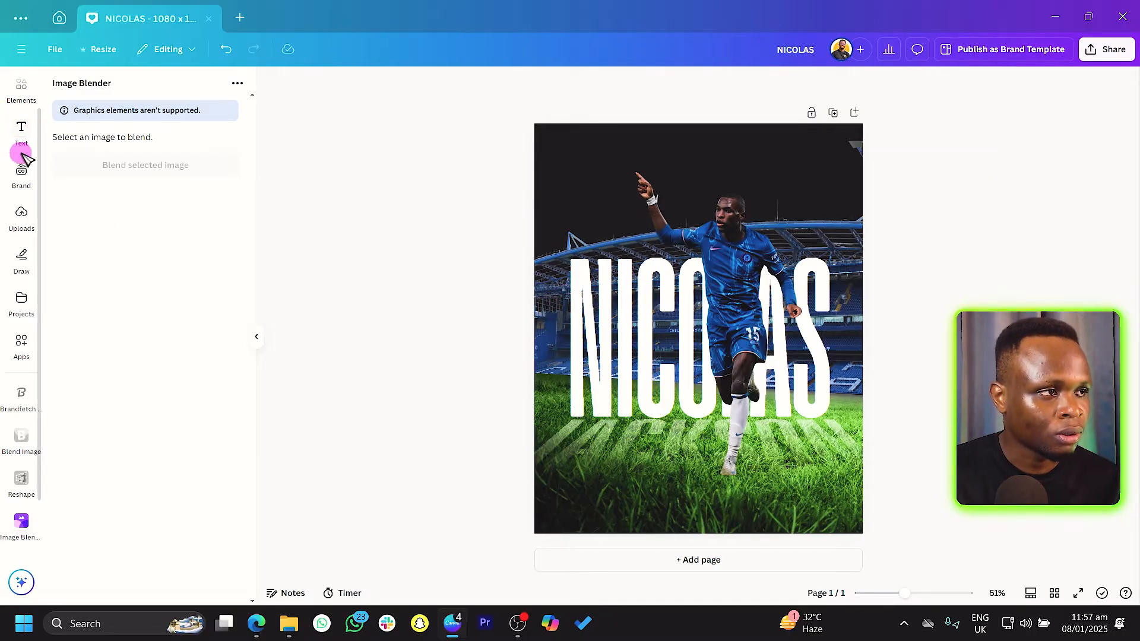
# Step: Search the photo elements for "clouds" and refine the search to "dramatic clouds"
pyautogui.scroll(2, 21, 160)
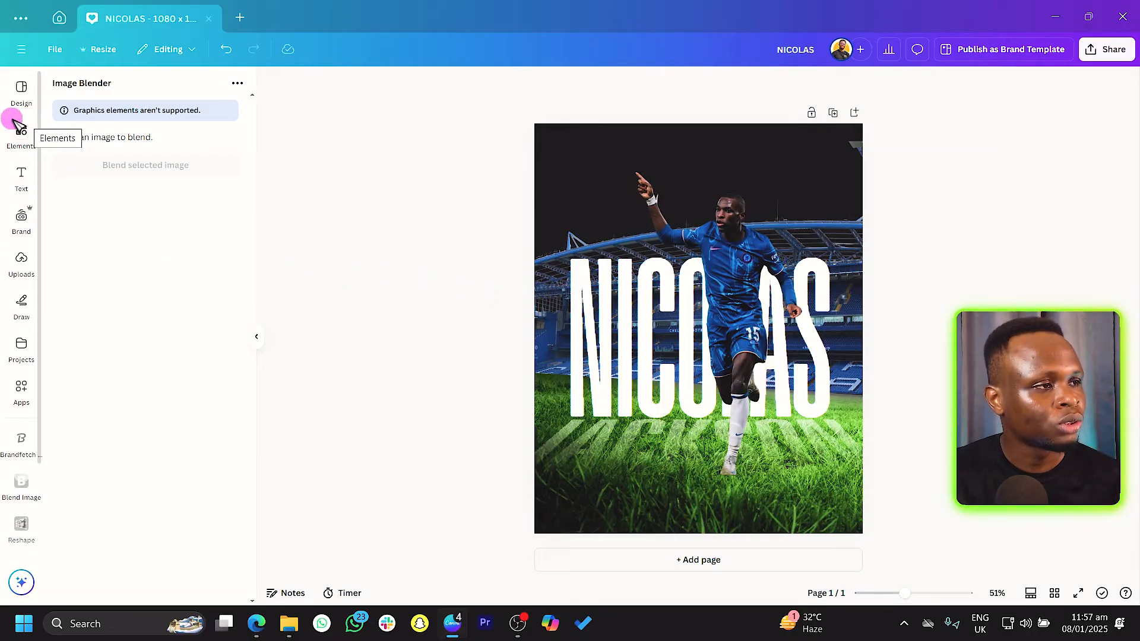
pyautogui.click(18, 141)
pyautogui.click(119, 90)
pyautogui.write('clouds')
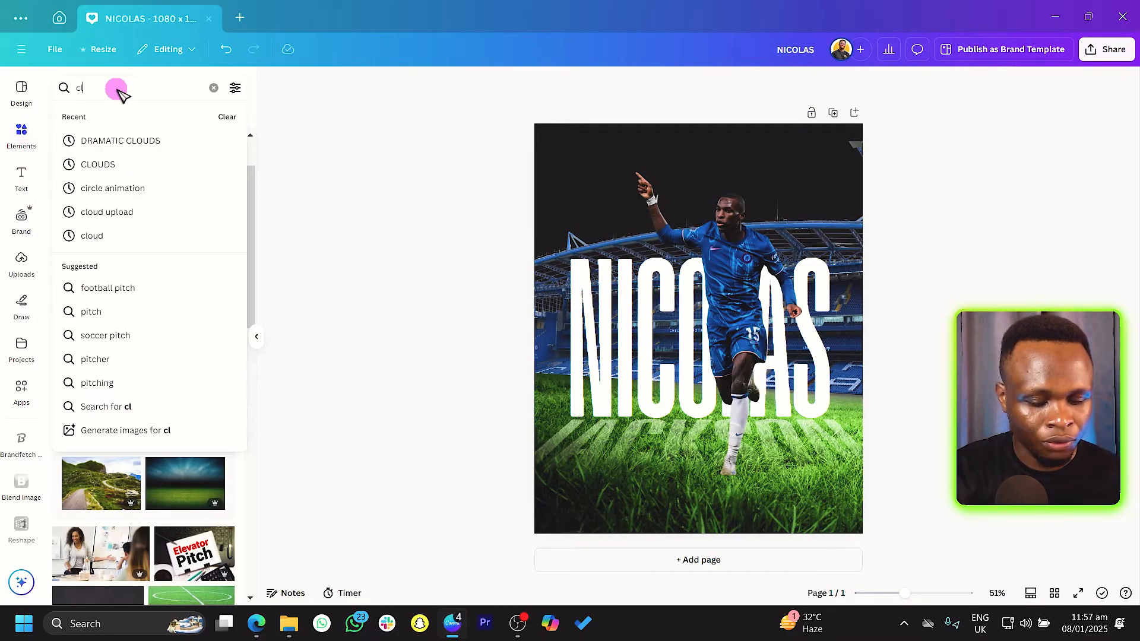
pyautogui.press('Return')
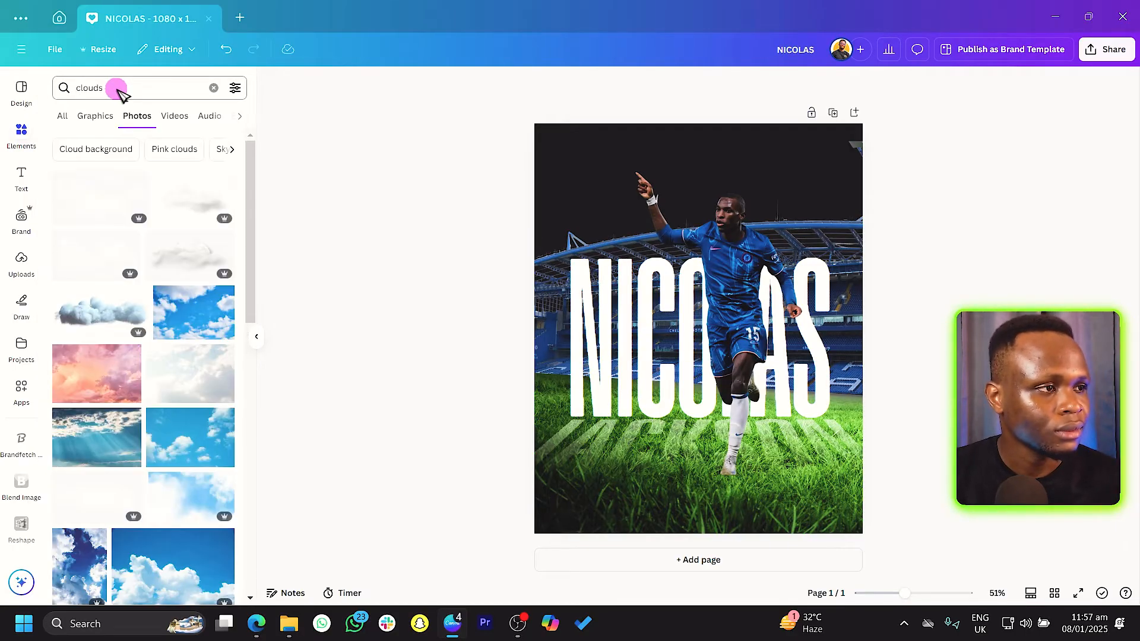
pyautogui.scroll(-2, 134, 309)
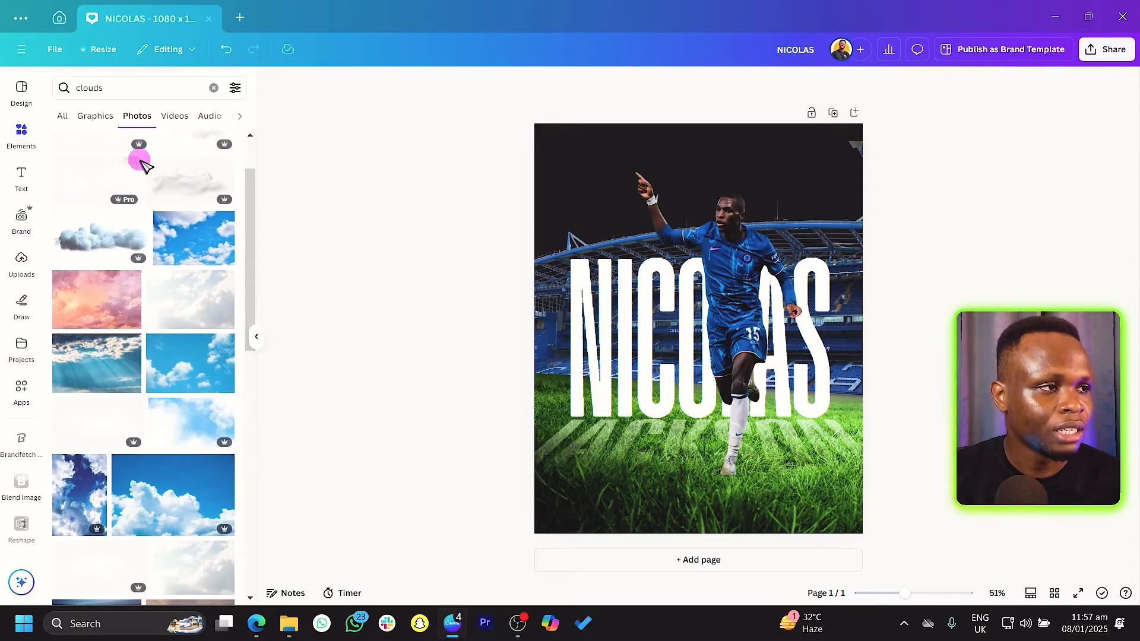
pyautogui.click(81, 89)
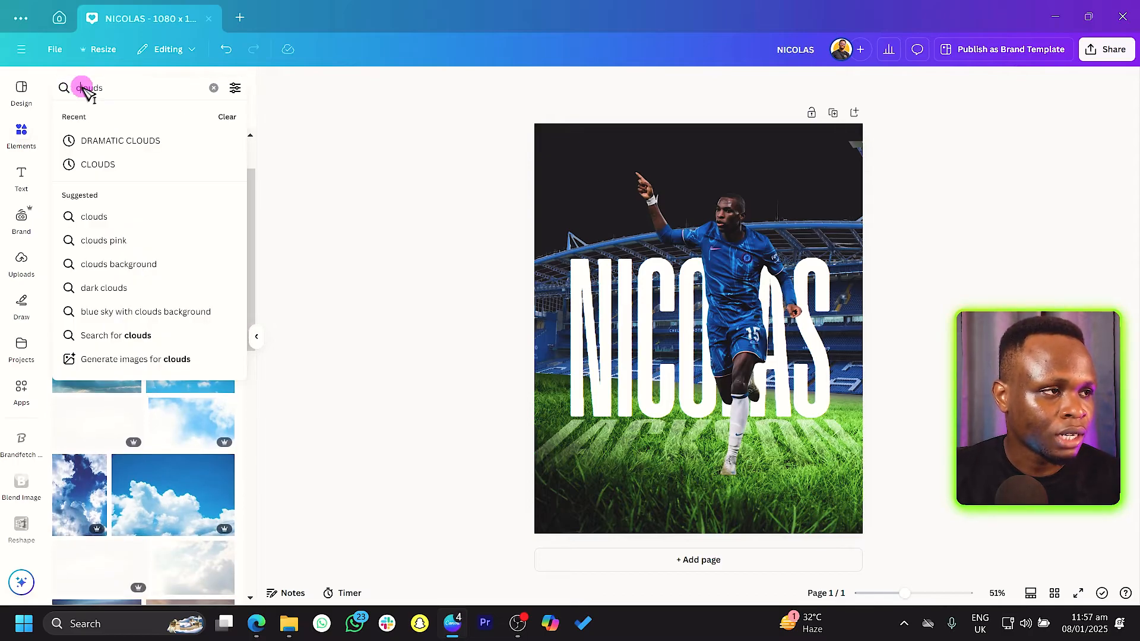
pyautogui.write('dram')
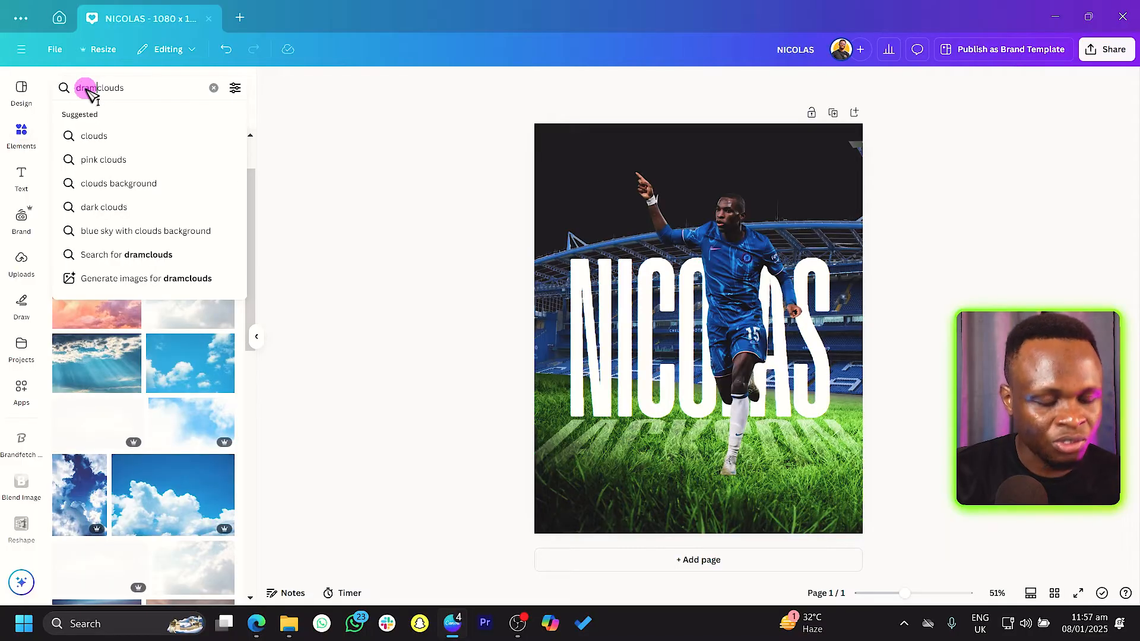
pyautogui.write('atic')
pyautogui.press('Return')
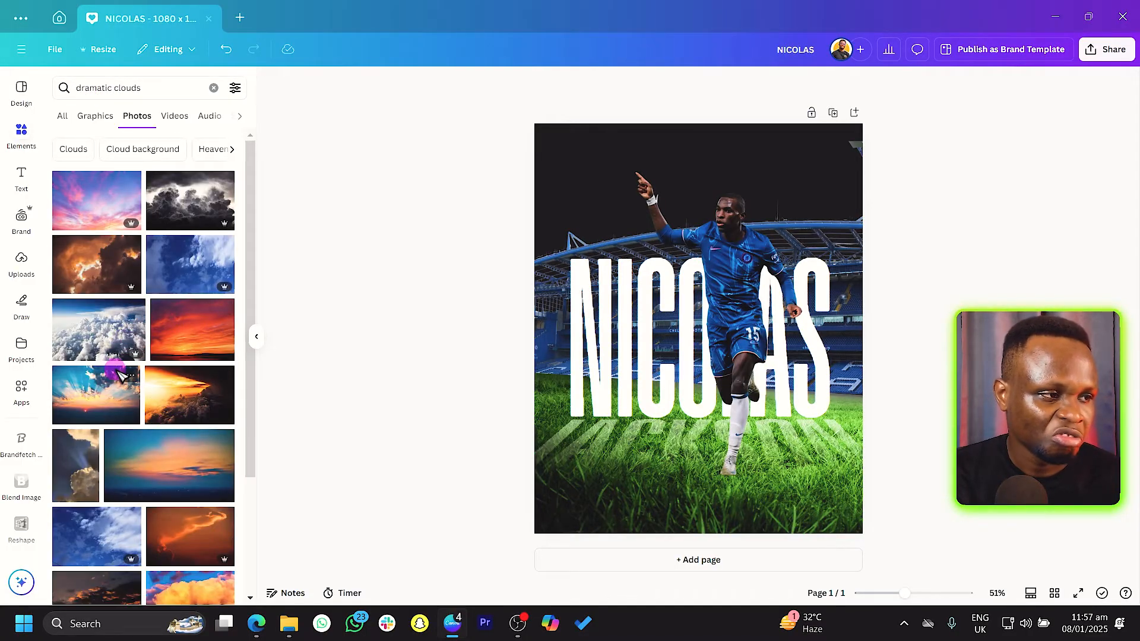
# Step: Add the blue and orange sunset cloud photo and enlarge it to about 1,227 px wide over the poster's upper part
pyautogui.click(111, 413)
pyautogui.moveTo(710, 382); pyautogui.dragTo(675, 255)
pyautogui.moveTo(785, 291); pyautogui.dragTo(883, 374)
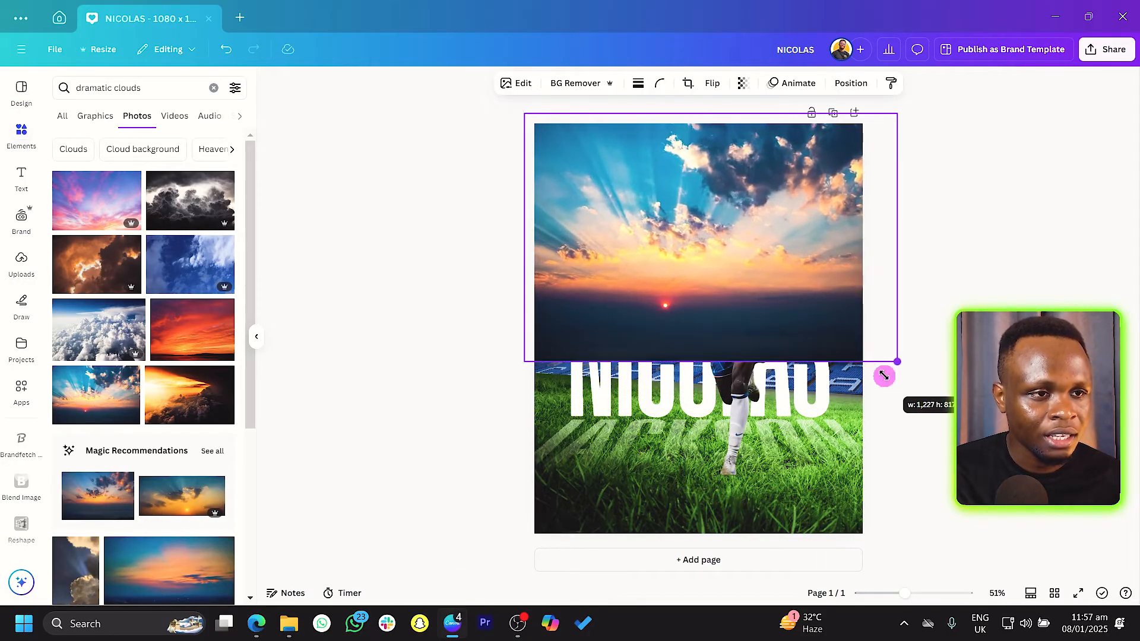
# Step: Send the sunset cloud photo to the back and shift it upward as the sky above the stadium
pyautogui.rightClick(663, 158)
pyautogui.moveTo(748, 297)
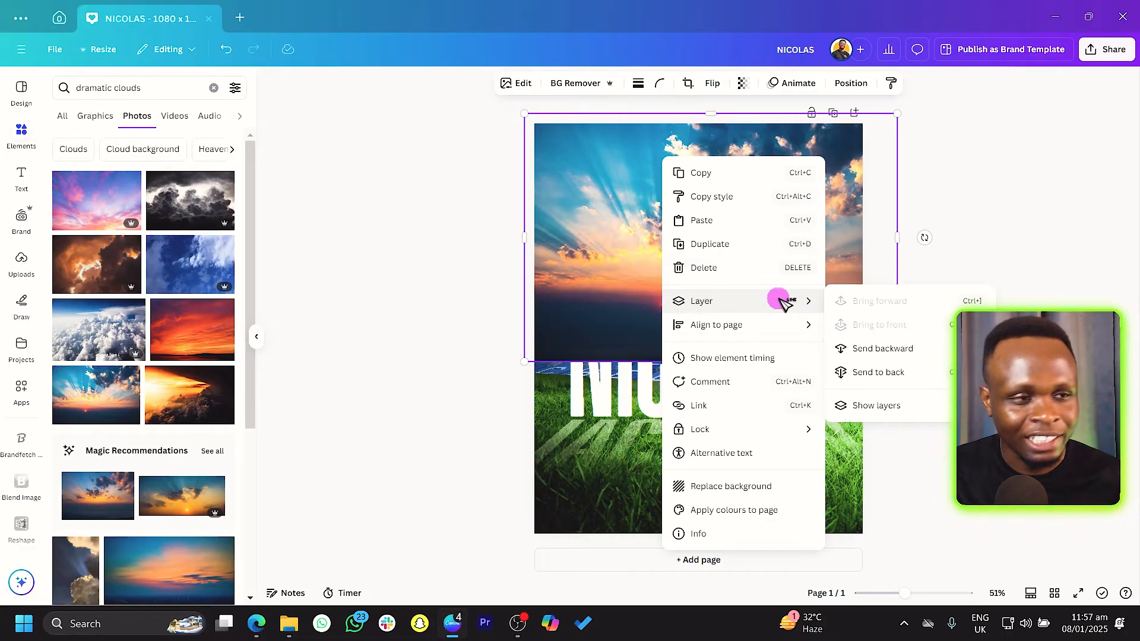
pyautogui.click(879, 373)
pyautogui.click(911, 254)
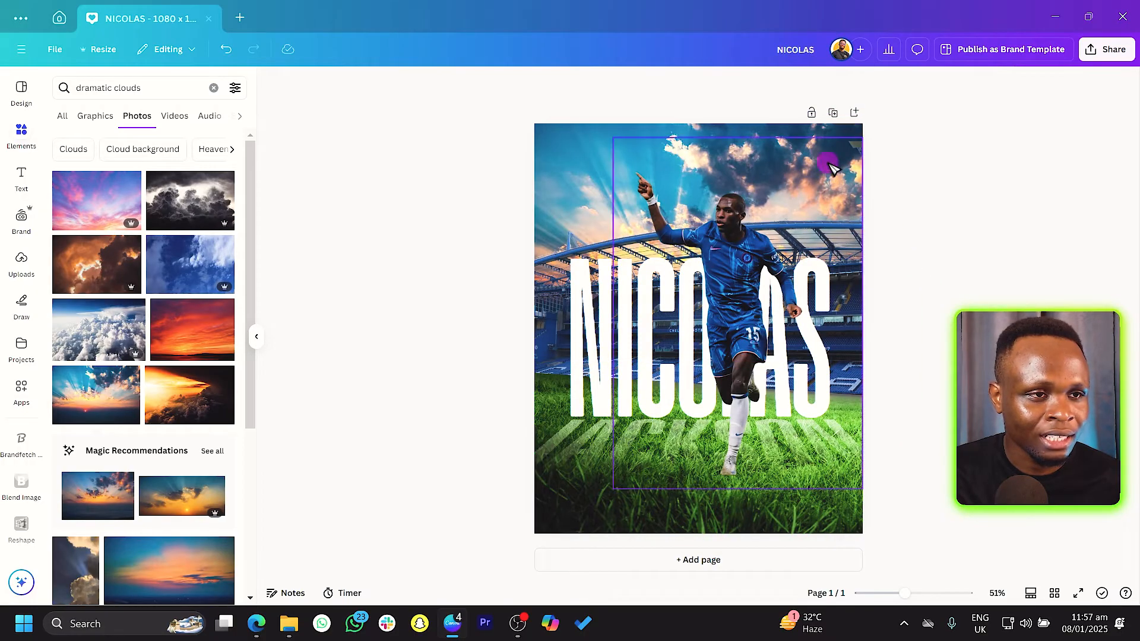
pyautogui.moveTo(567, 146); pyautogui.dragTo(574, 114)
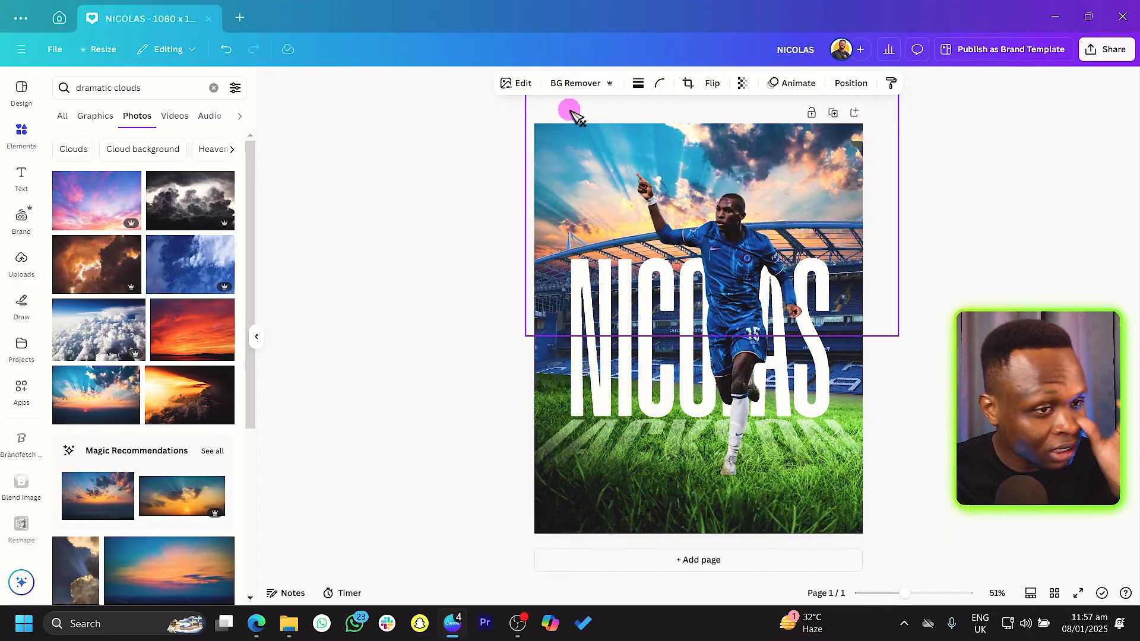
# Step: Nudge the NICOLAS text down slightly towards the JACKSON lettering
pyautogui.click(593, 343)
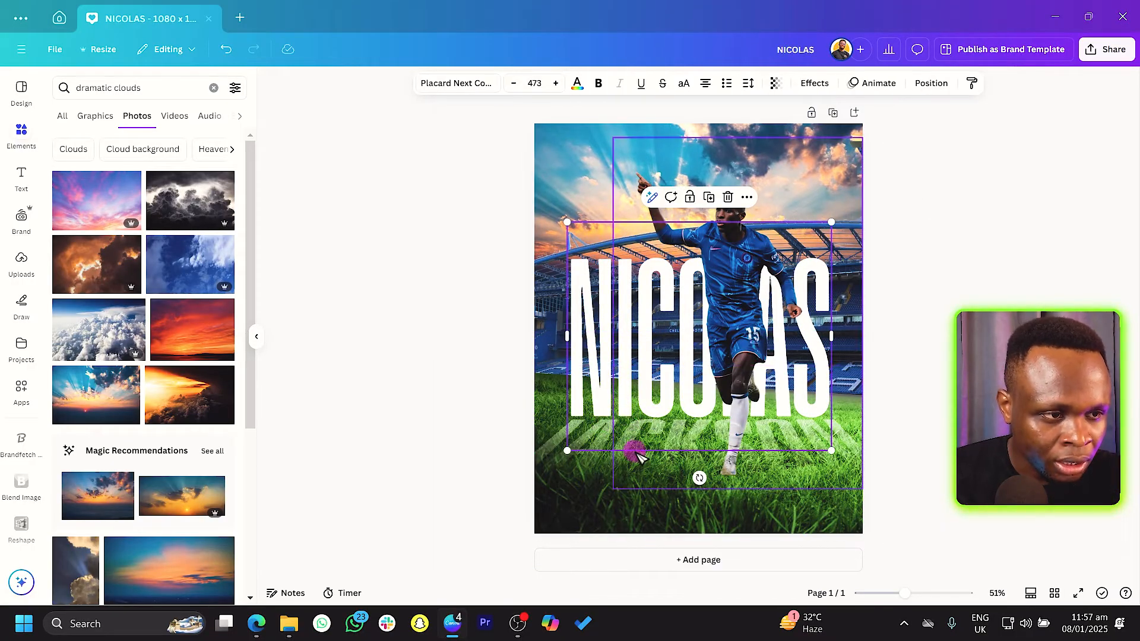
pyautogui.press('Down')
pyautogui.press('Down')
pyautogui.press('Down')
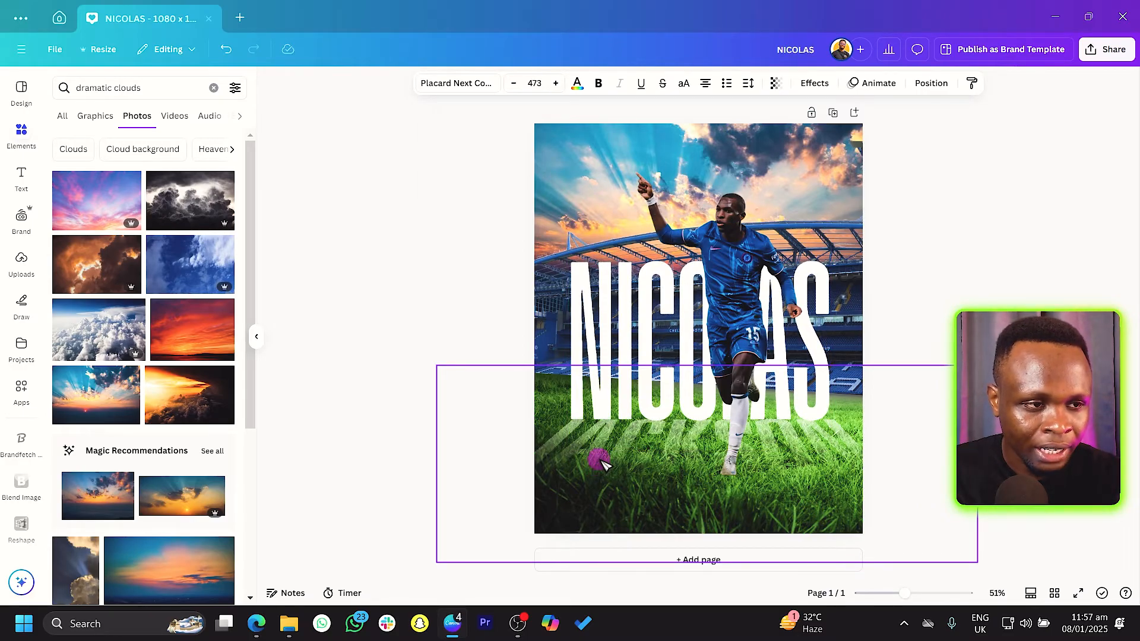
pyautogui.click(428, 305)
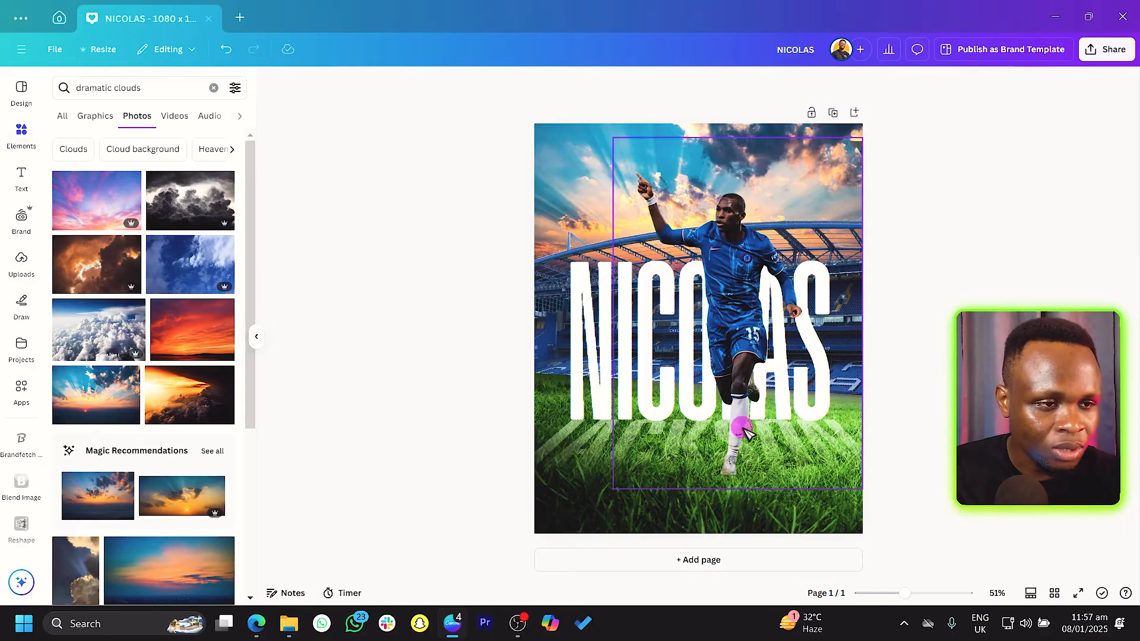
# Step: Search the elements for "light" and browse the graphics results
pyautogui.moveTo(173, 89); pyautogui.dragTo(72, 104)
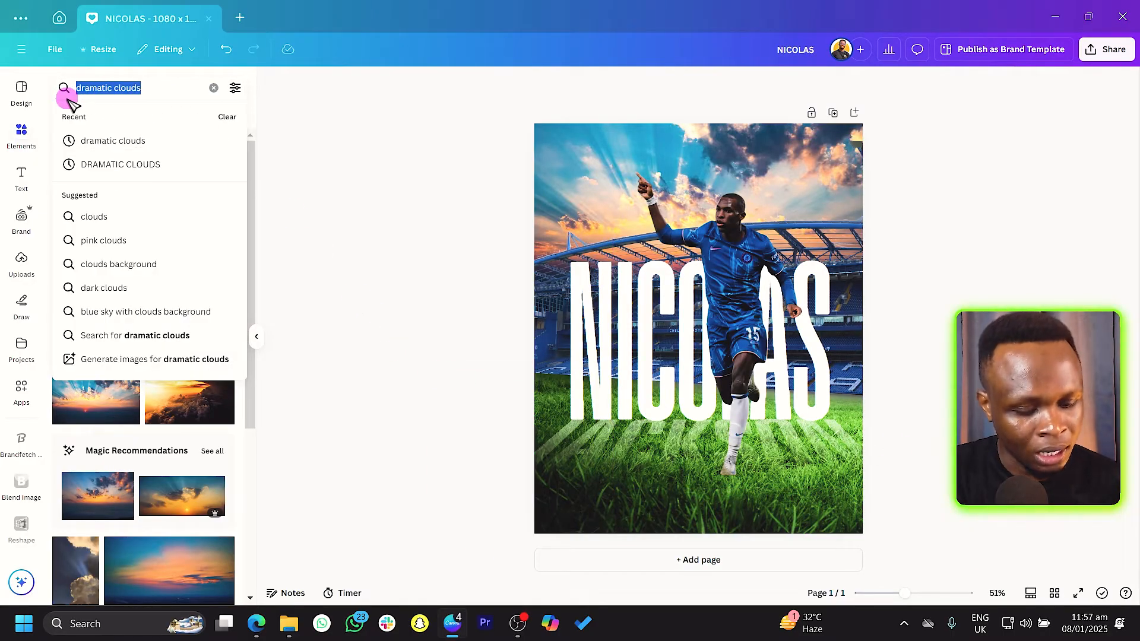
pyautogui.write('light')
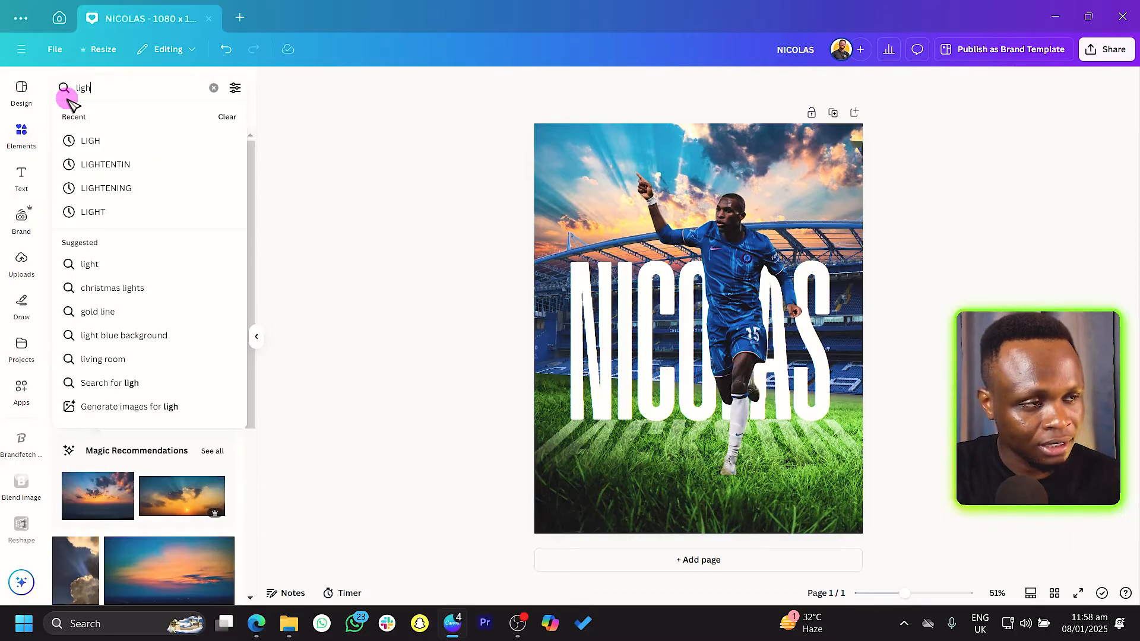
pyautogui.press('Return')
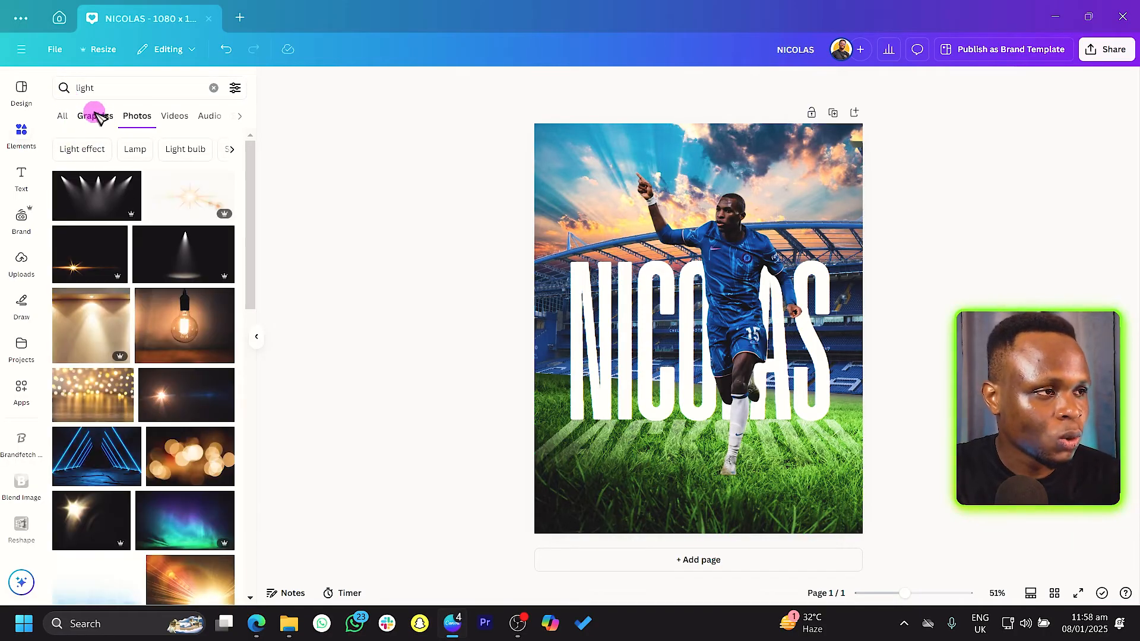
pyautogui.click(96, 115)
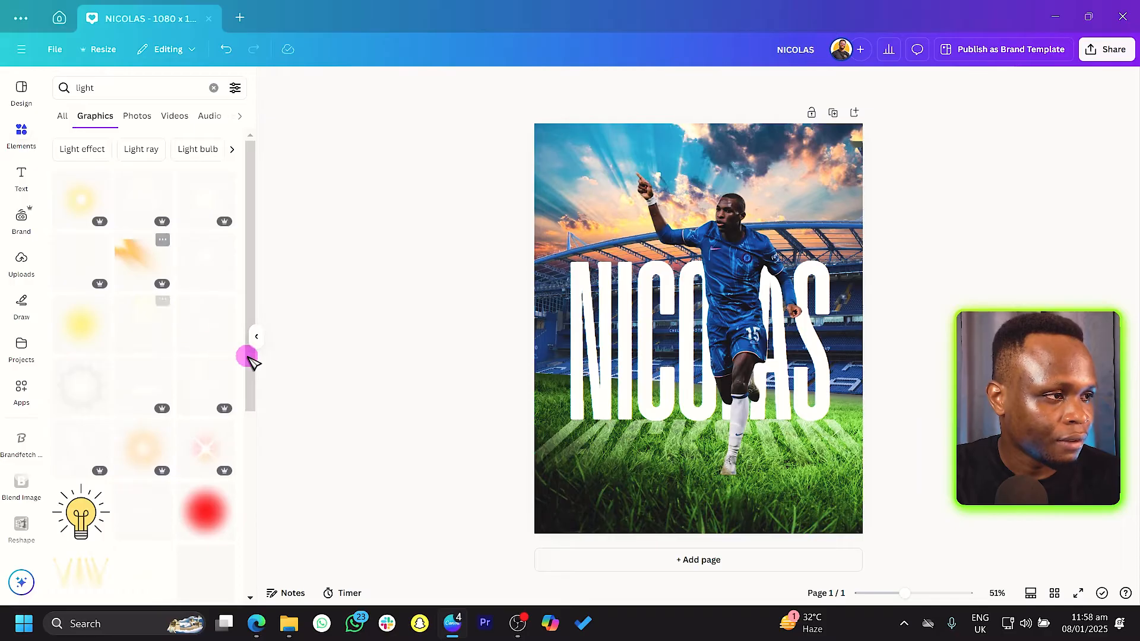
pyautogui.scroll(-3, 214, 378)
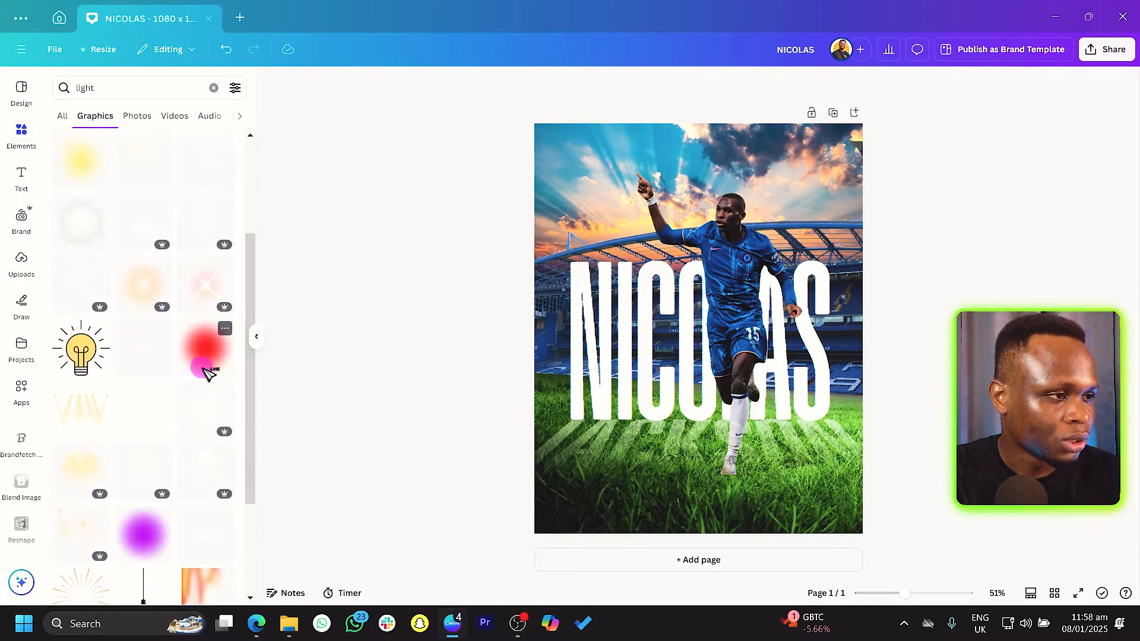
pyautogui.scroll(-1, 173, 339)
# Step: Add the Lens Flare Light graphic, enlarge it well beyond the poster's width and centre it over the base of NICOLAS
pyautogui.click(138, 300)
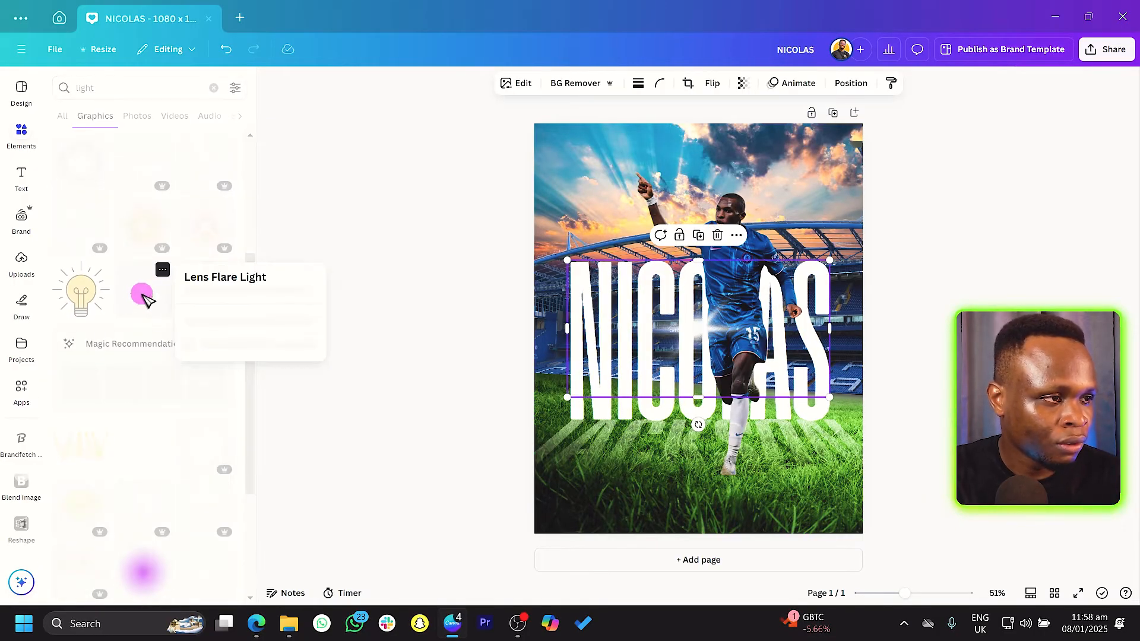
pyautogui.click(374, 267)
pyautogui.moveTo(702, 262); pyautogui.dragTo(700, 278)
pyautogui.moveTo(565, 381); pyautogui.dragTo(343, 436)
pyautogui.moveTo(701, 194); pyautogui.dragTo(700, 226)
pyautogui.moveTo(713, 326); pyautogui.dragTo(716, 416)
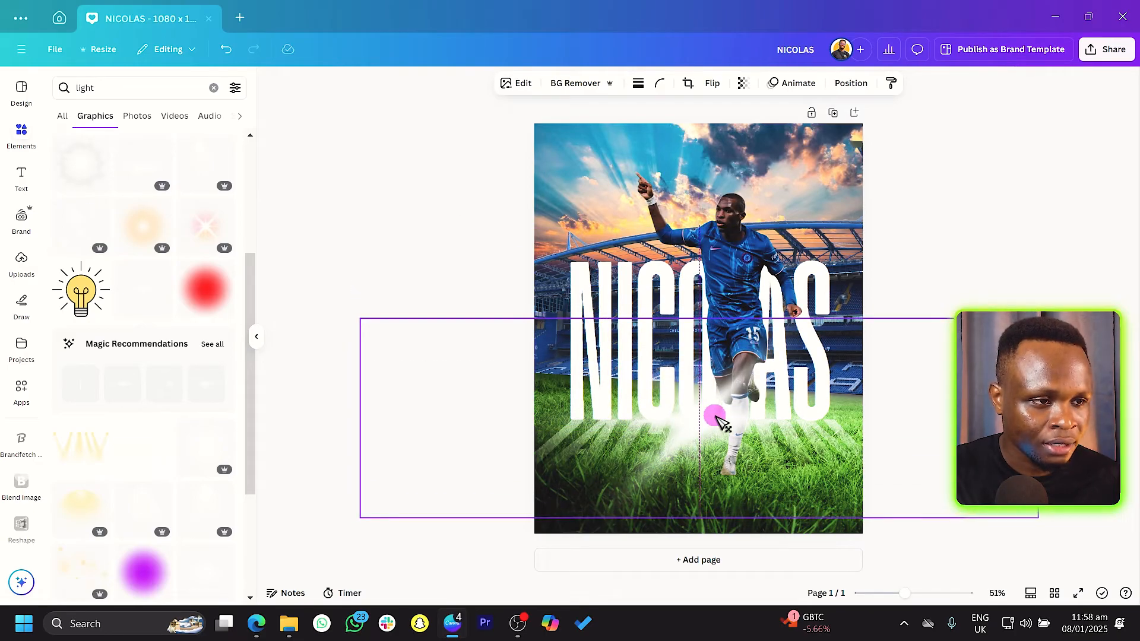
pyautogui.rightClick(719, 421)
pyautogui.click(456, 192)
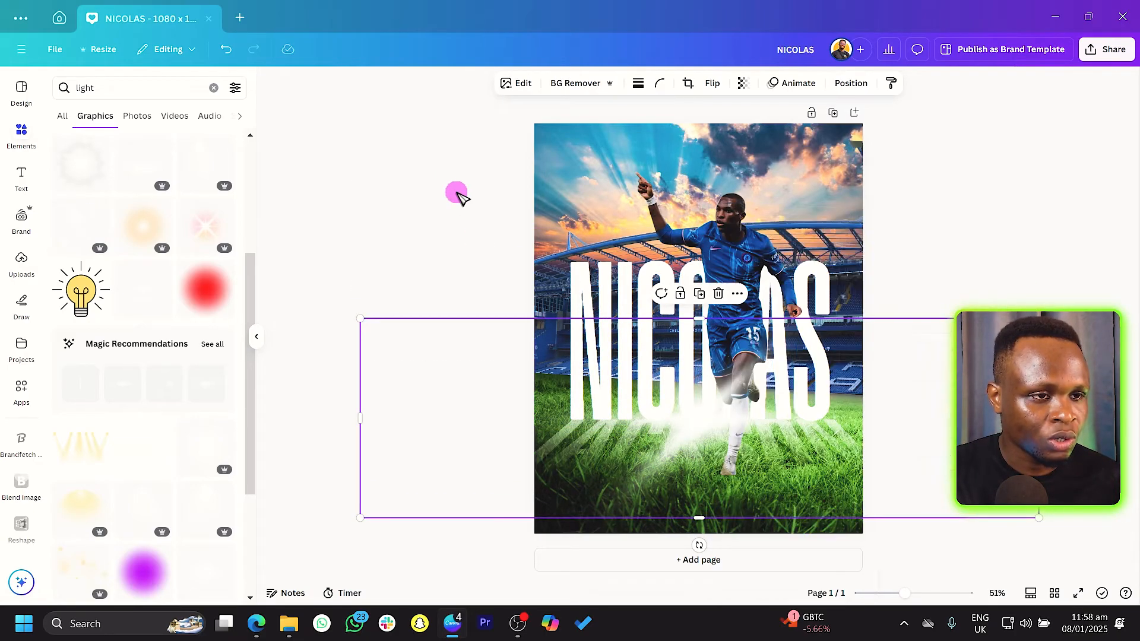
# Step: Try moving the lens flare over the player's face and placing a second, enlarged recommended flare at the base of the lettering
pyautogui.moveTo(612, 426); pyautogui.dragTo(651, 238)
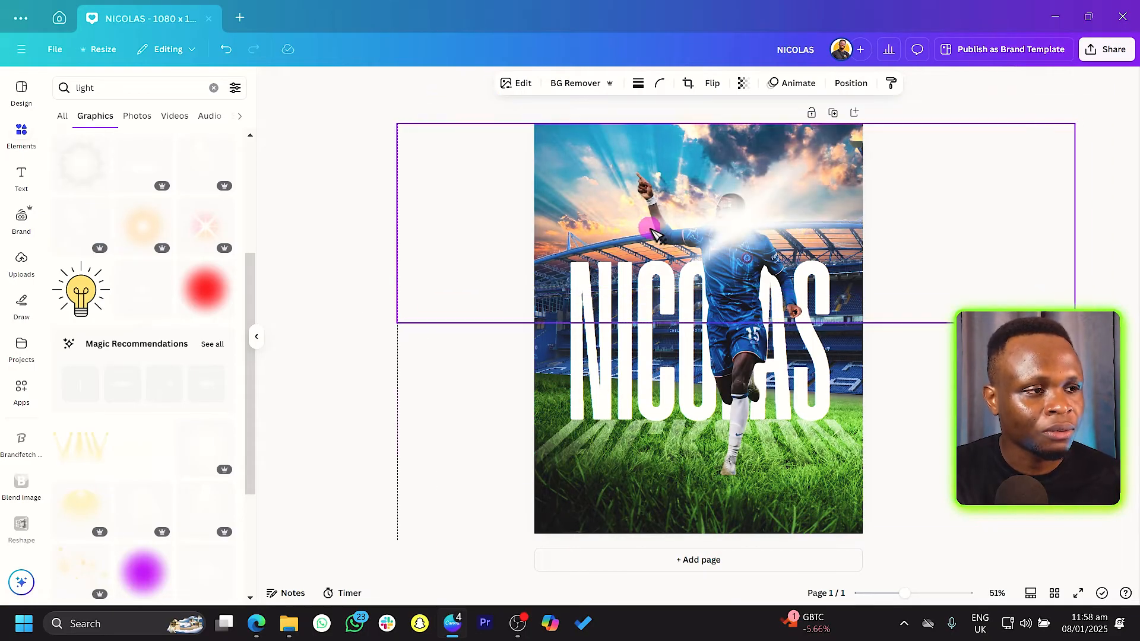
pyautogui.moveTo(131, 391); pyautogui.dragTo(579, 431)
pyautogui.click(716, 410)
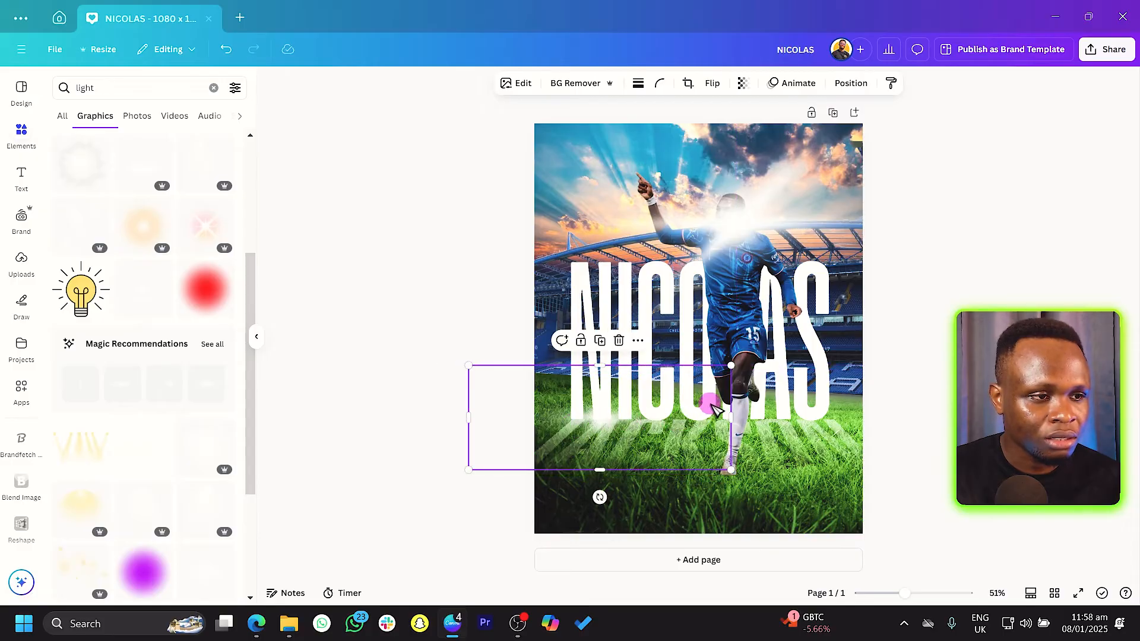
pyautogui.click(740, 371)
pyautogui.click(583, 433)
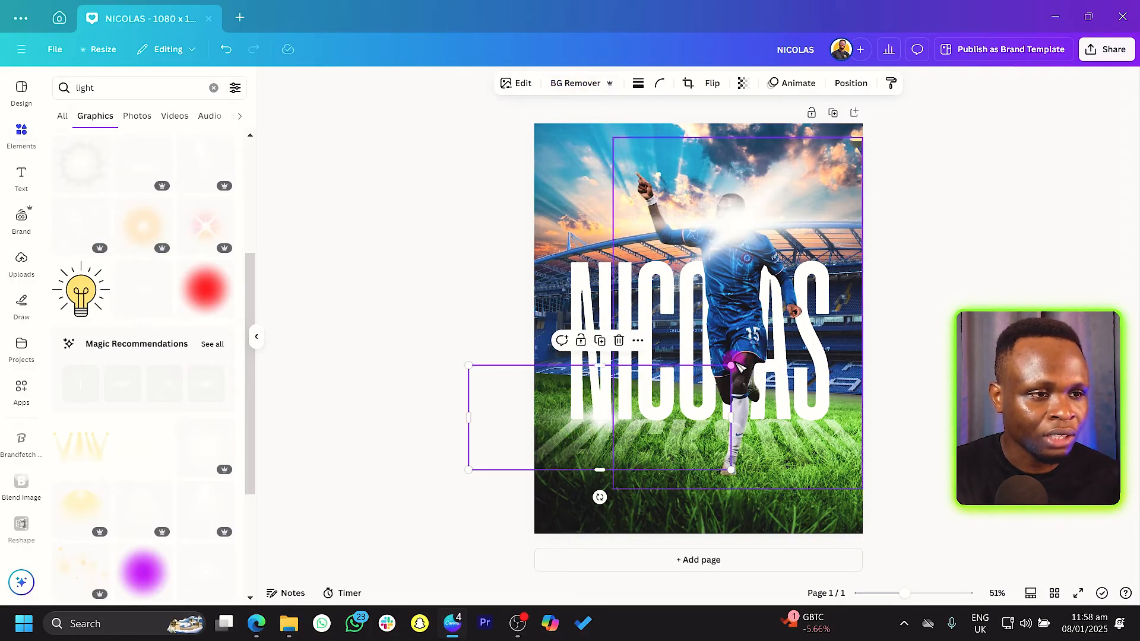
pyautogui.moveTo(729, 360); pyautogui.dragTo(896, 315)
pyautogui.moveTo(583, 422)
pyautogui.mouseDown()
pyautogui.moveTo(614, 419)
pyautogui.moveTo(586, 422)
pyautogui.mouseUp()
pyautogui.moveTo(669, 426); pyautogui.dragTo(766, 418)
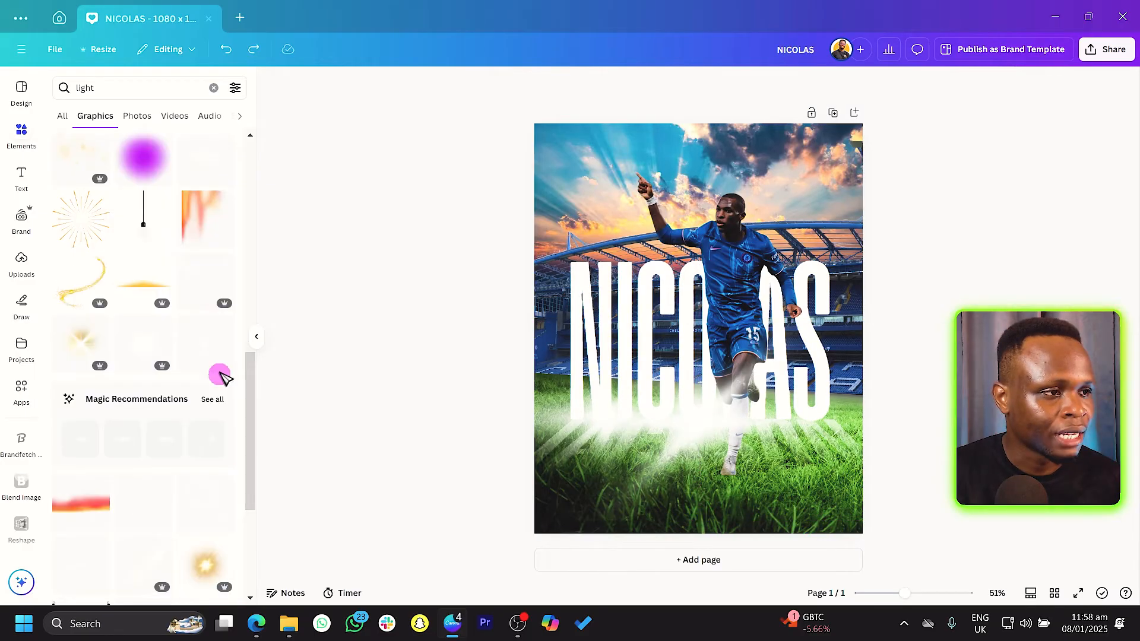
# Step: Add the thin white light beam graphic and move the lens flare from the grass up into the poster's upper-left sky
pyautogui.click(202, 349)
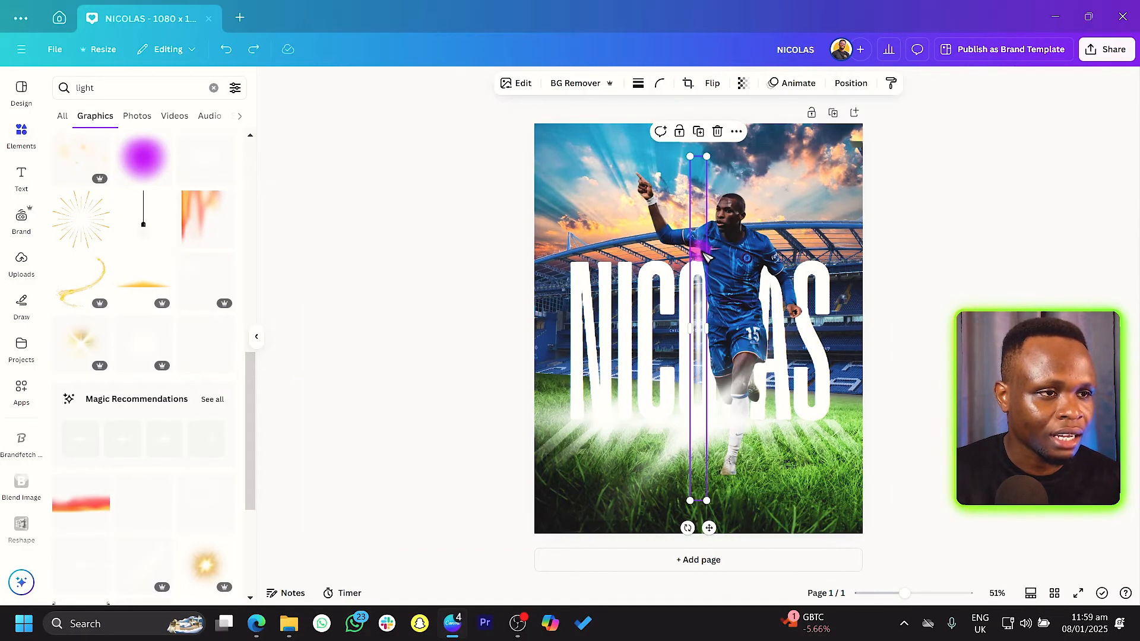
pyautogui.moveTo(699, 242); pyautogui.dragTo(859, 200)
pyautogui.click(678, 422)
pyautogui.moveTo(681, 424); pyautogui.dragTo(747, 263)
# Step: Rotate the light beam to horizontal on the grass just below NICOLAS and open the layers list
pyautogui.moveTo(857, 333); pyautogui.dragTo(658, 502)
pyautogui.click(710, 426)
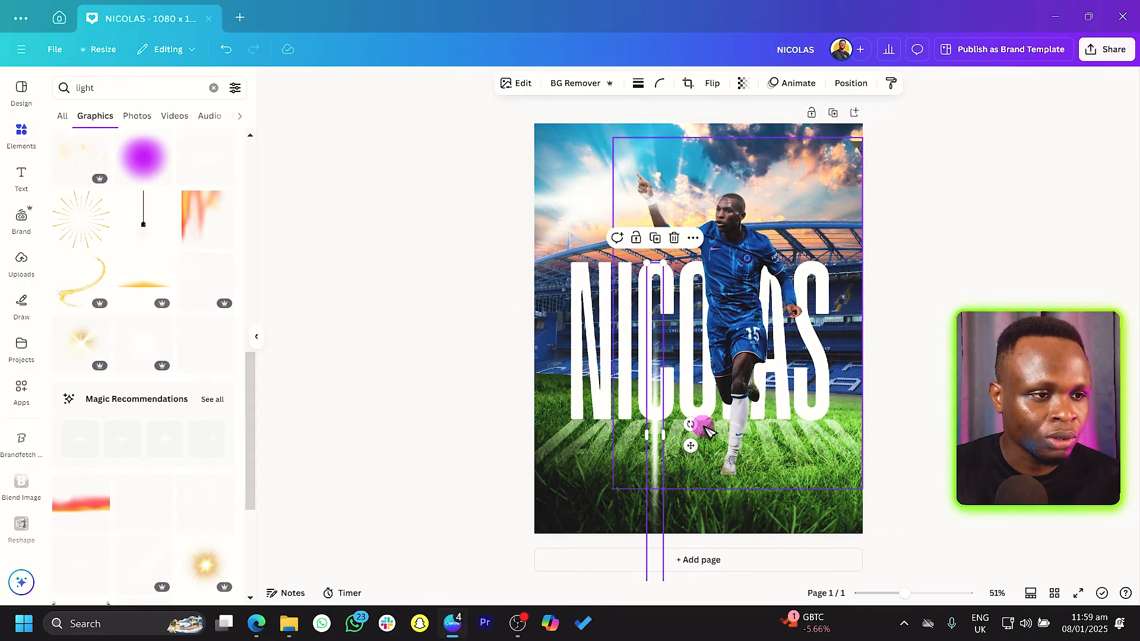
pyautogui.moveTo(689, 421); pyautogui.dragTo(667, 540)
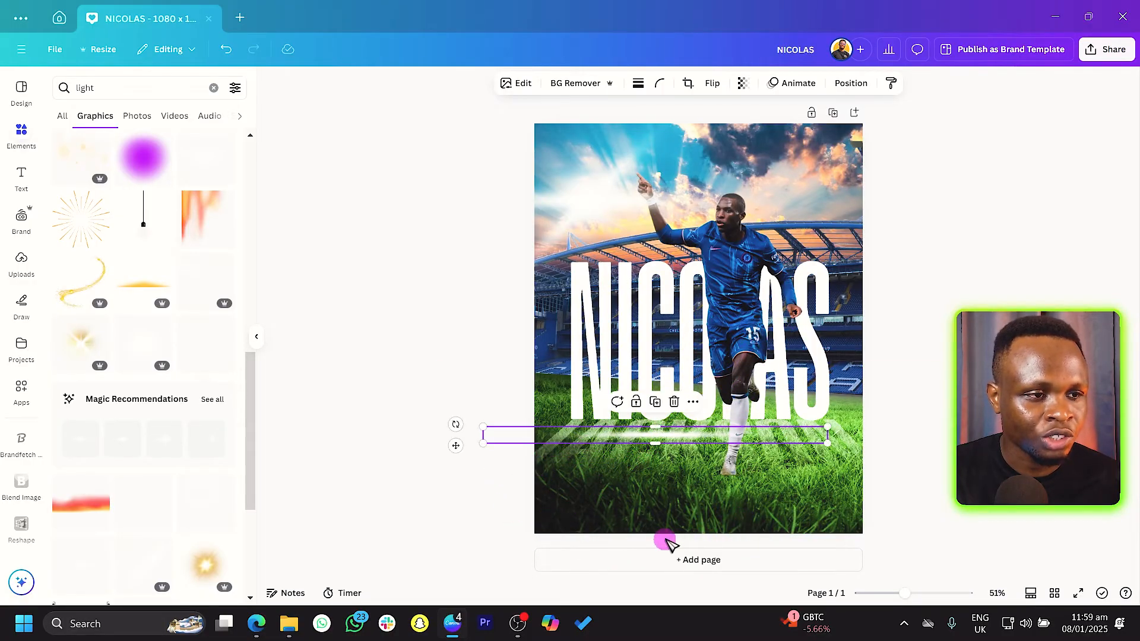
pyautogui.click(853, 87)
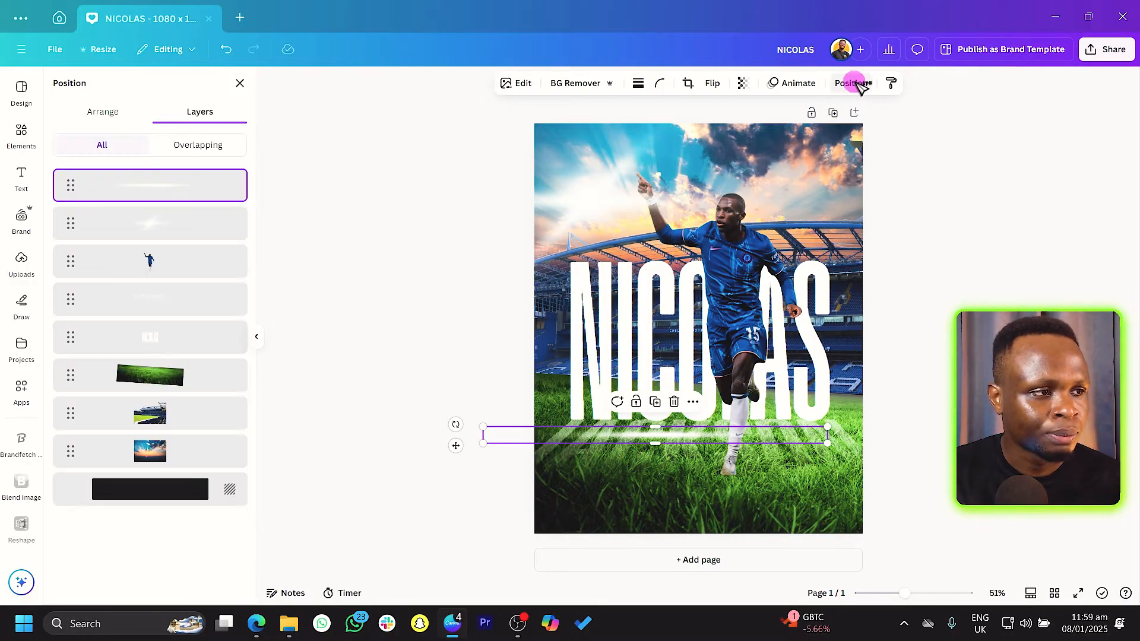
# Step: Enlarge the horizontal light beam well beyond the poster's width and centre it over the base of the NICOLAS lettering
pyautogui.click(86, 111)
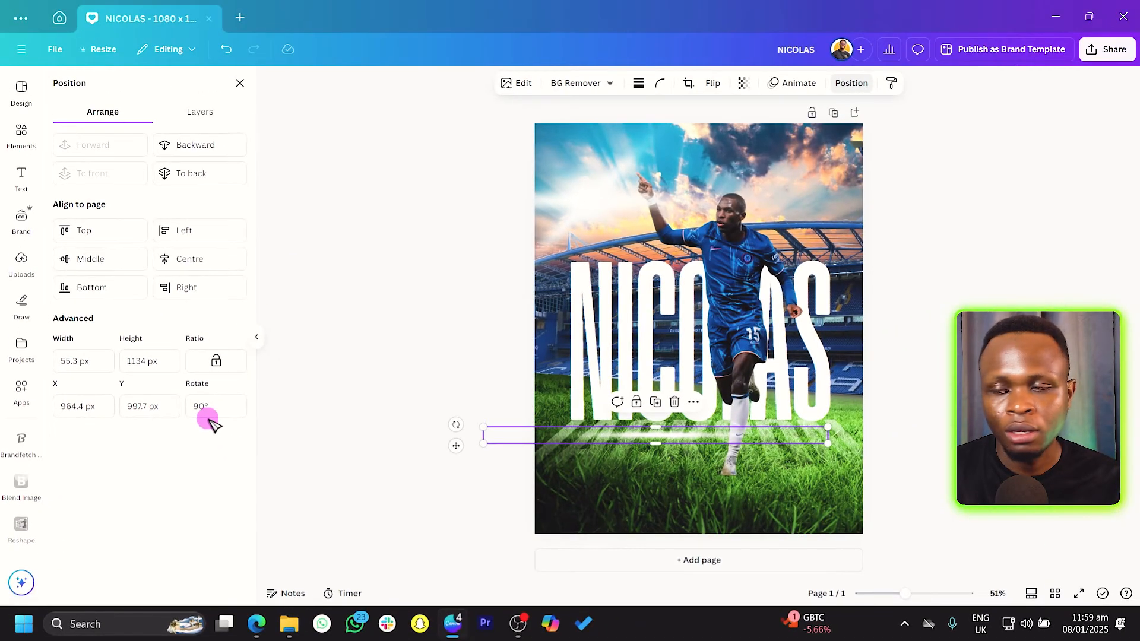
pyautogui.moveTo(621, 440); pyautogui.dragTo(644, 417)
pyautogui.moveTo(507, 407); pyautogui.dragTo(188, 348)
pyautogui.moveTo(613, 430); pyautogui.dragTo(667, 423)
pyautogui.click(747, 313)
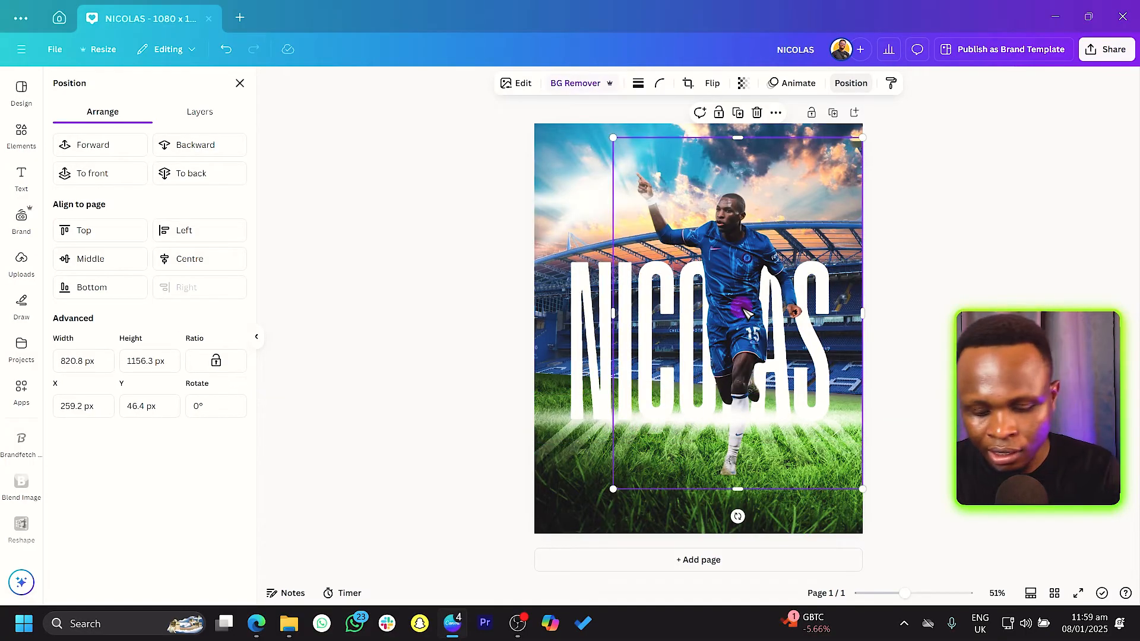
# Step: Try shifting the enlarged light beam along the base of NICOLAS and undo the last change
pyautogui.click(1035, 247)
pyautogui.click(425, 280)
pyautogui.moveTo(616, 420); pyautogui.dragTo(428, 422)
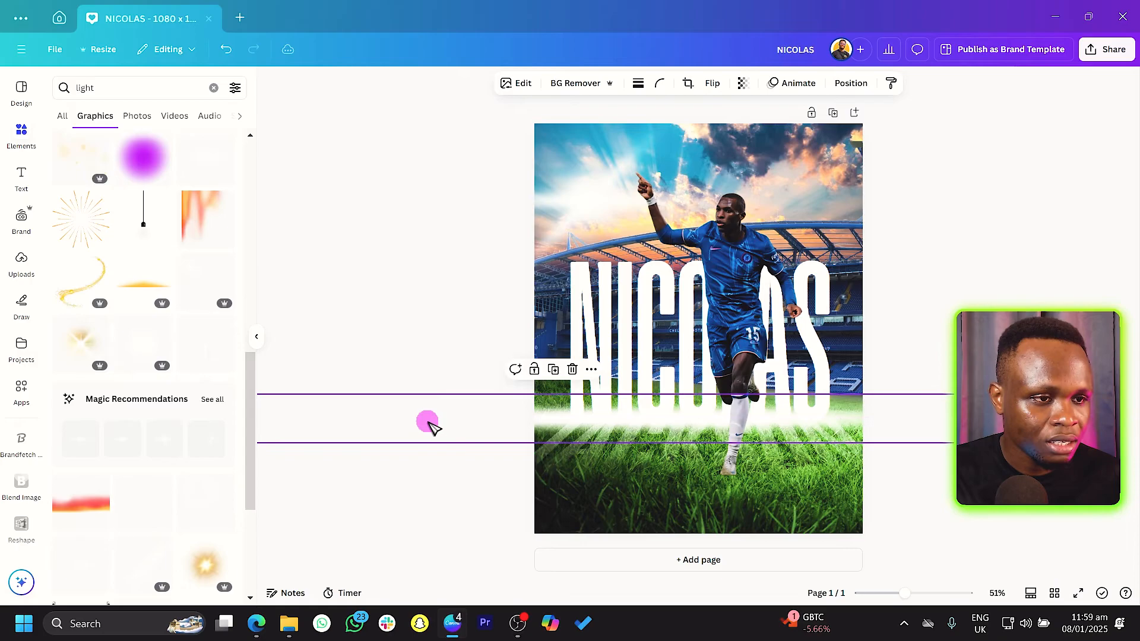
pyautogui.click(397, 320)
pyautogui.click(567, 427)
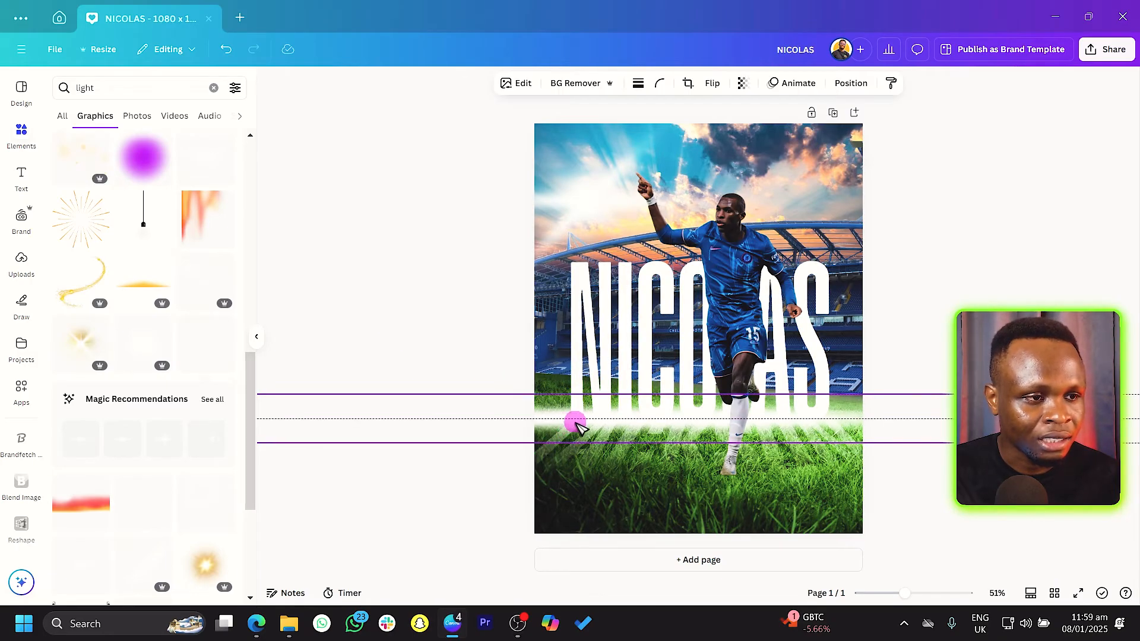
pyautogui.hotkey('ctrl', 'z')
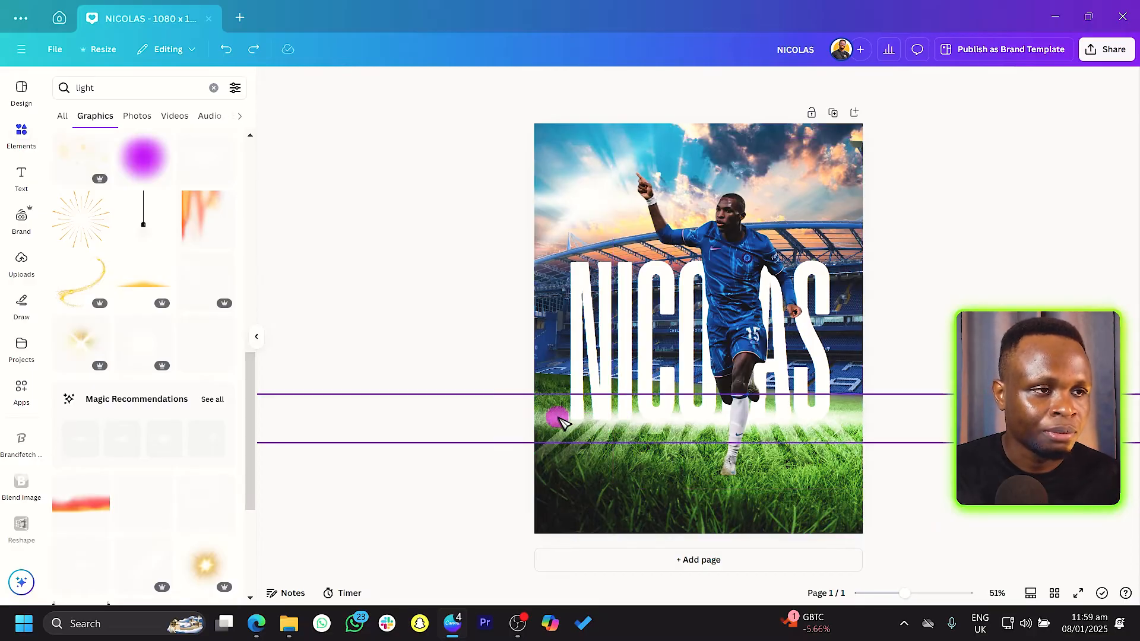
# Step: Apply the Neon text effect to the NICOLAS lettering and move the lens flare across to the poster's upper-right sky
pyautogui.click(584, 335)
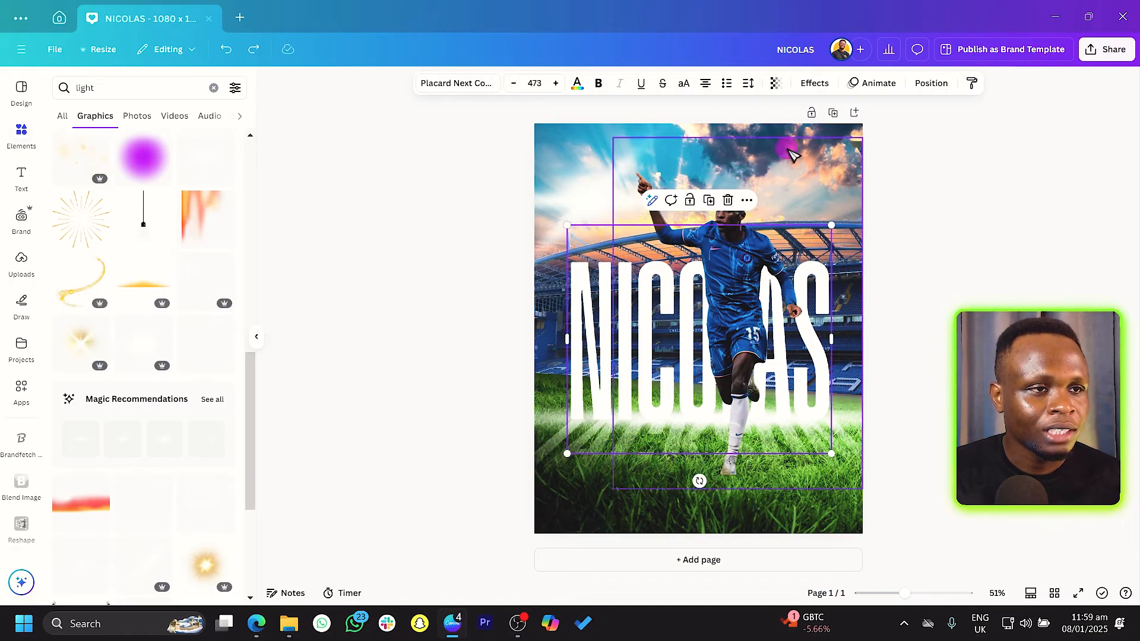
pyautogui.click(821, 84)
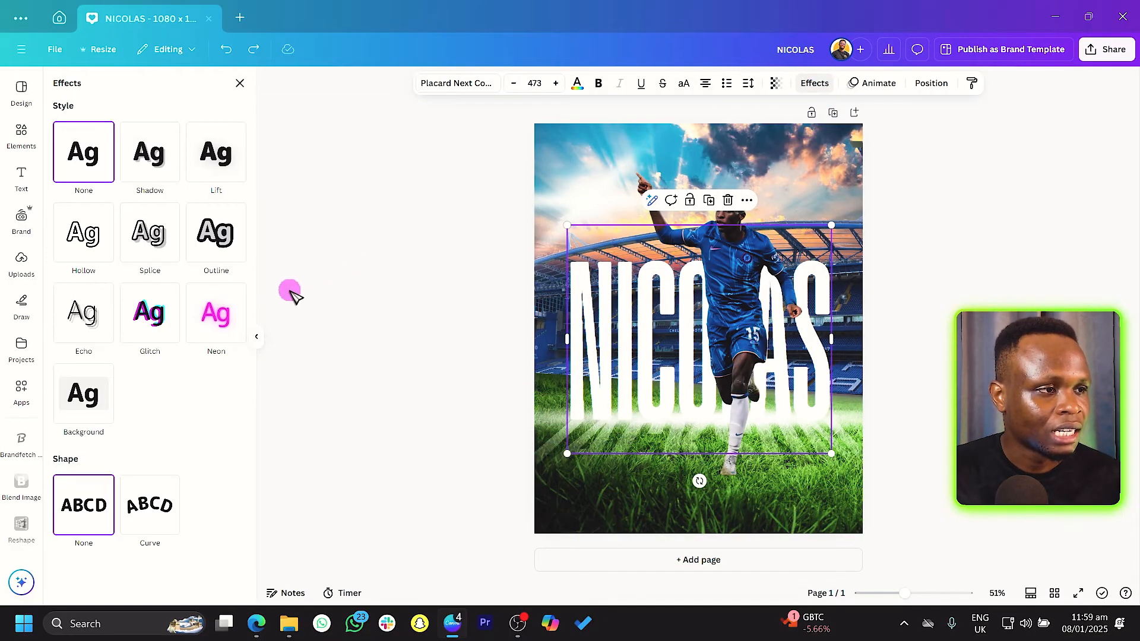
pyautogui.click(235, 313)
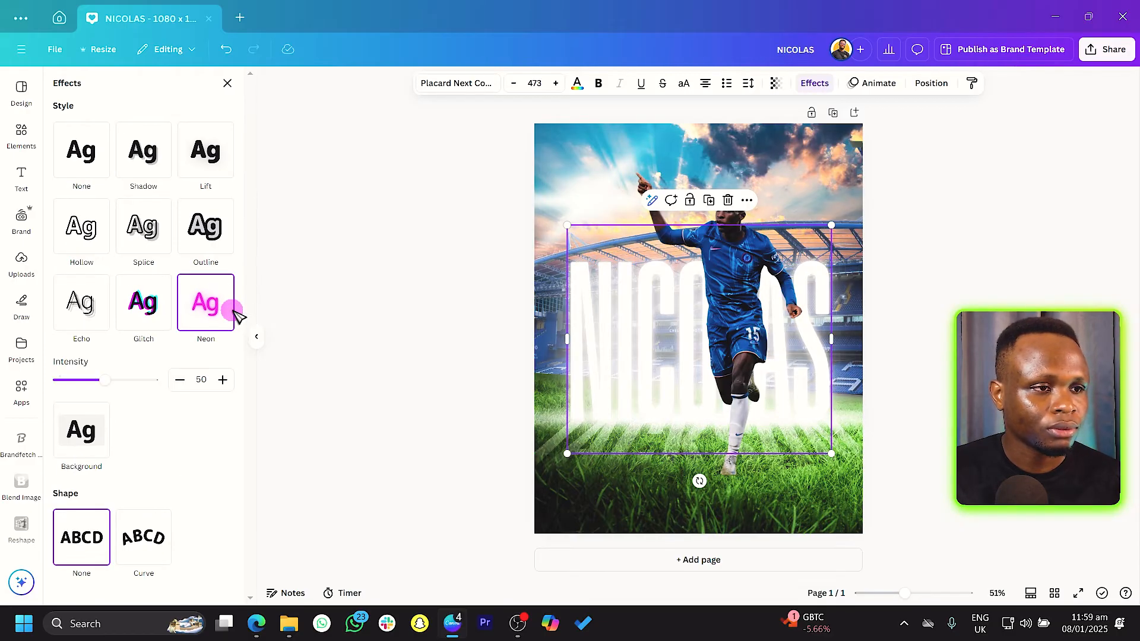
pyautogui.click(1050, 302)
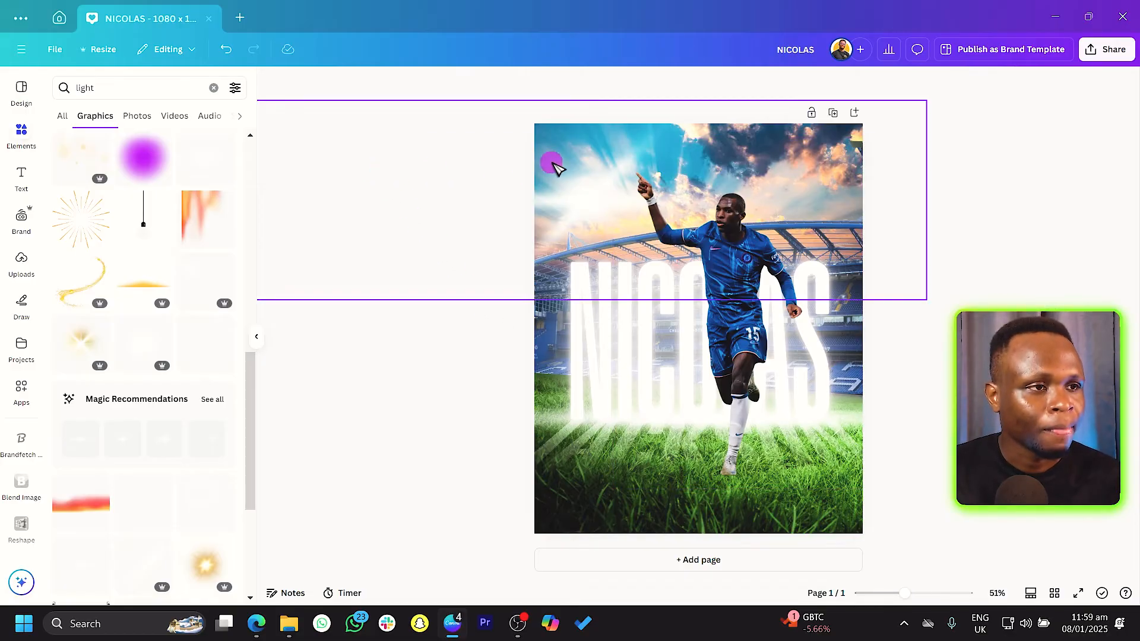
pyautogui.moveTo(590, 209); pyautogui.dragTo(789, 178)
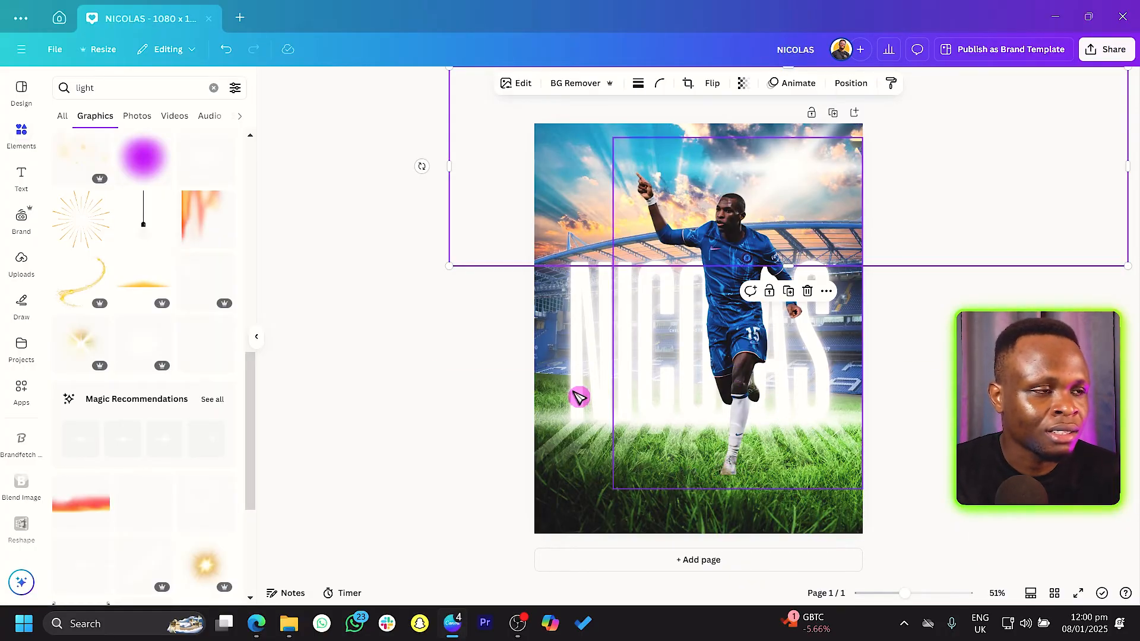
# Step: Search the graphics for shadow and add the Black Gradient Shadow to the poster
pyautogui.click(156, 90)
pyautogui.write('sho')
pyautogui.press('BackSpace')
pyautogui.write('adow')
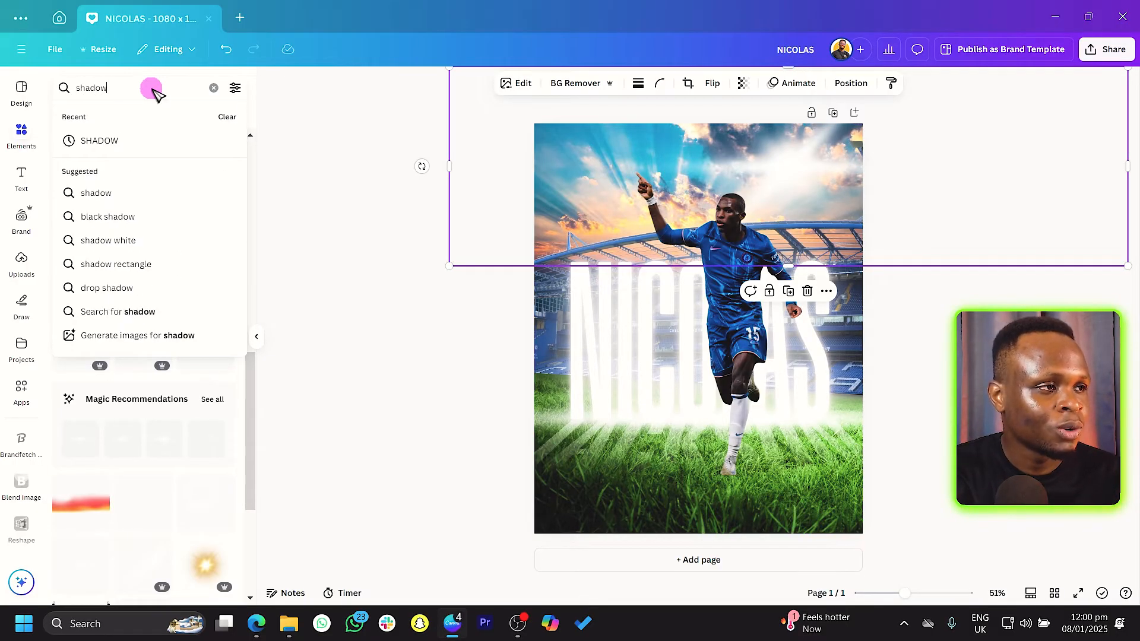
pyautogui.press('Return')
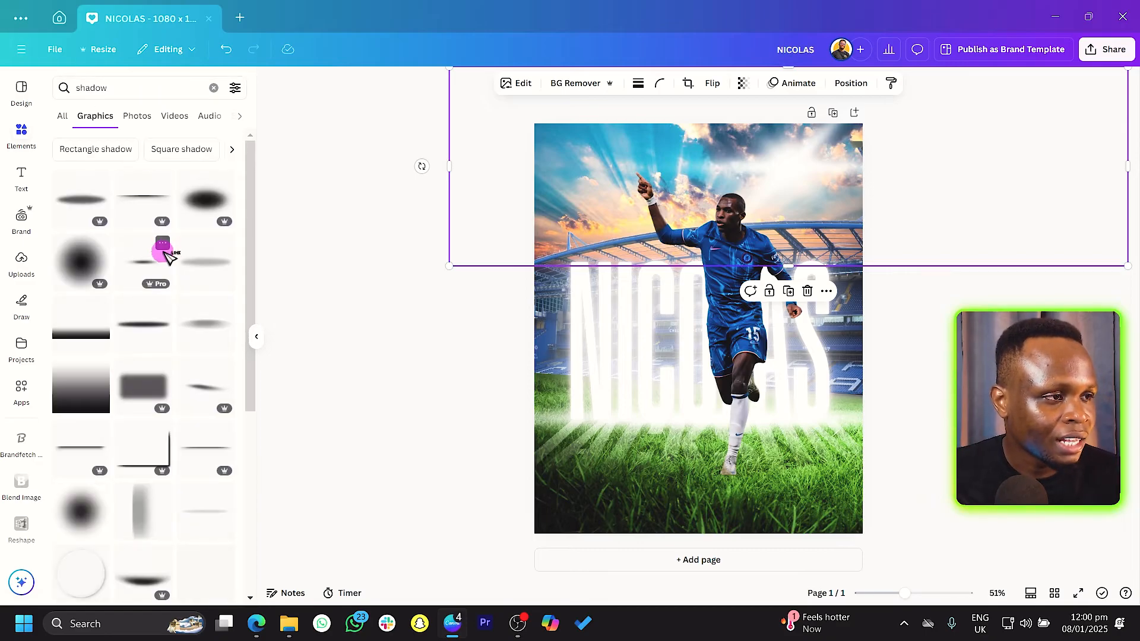
pyautogui.scroll(-5, 166, 252)
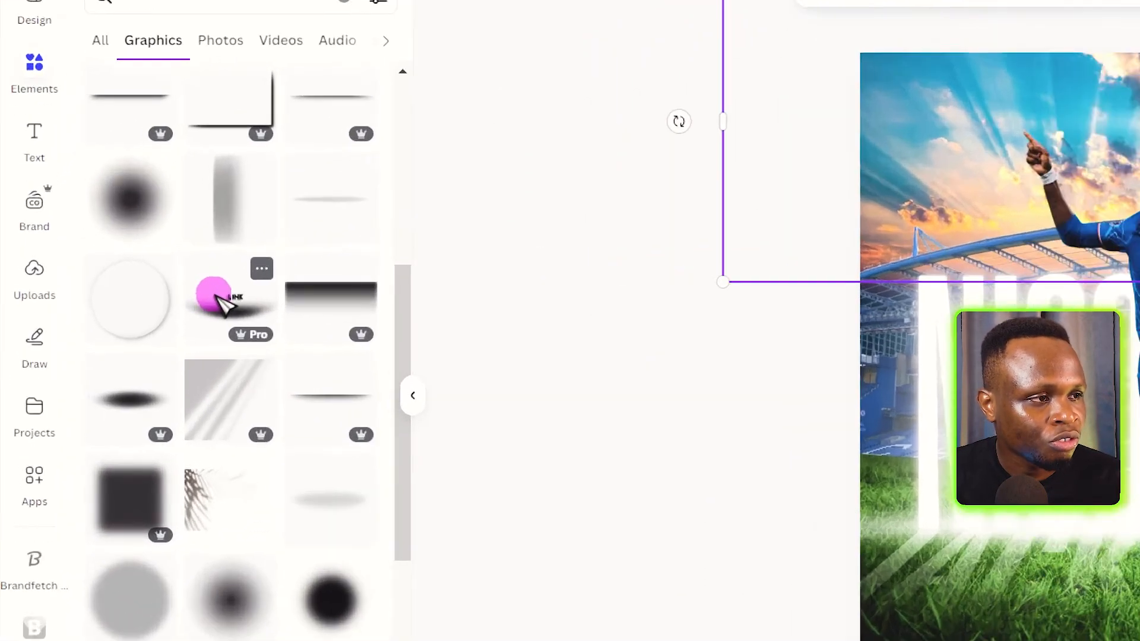
pyautogui.moveTo(152, 276)
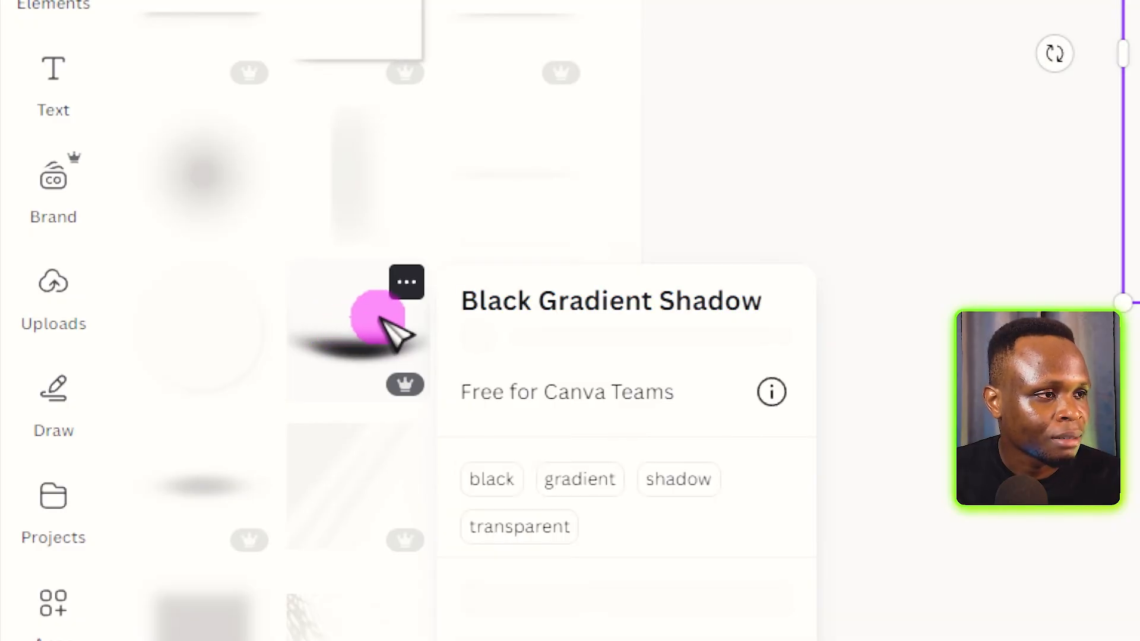
pyautogui.click(335, 362)
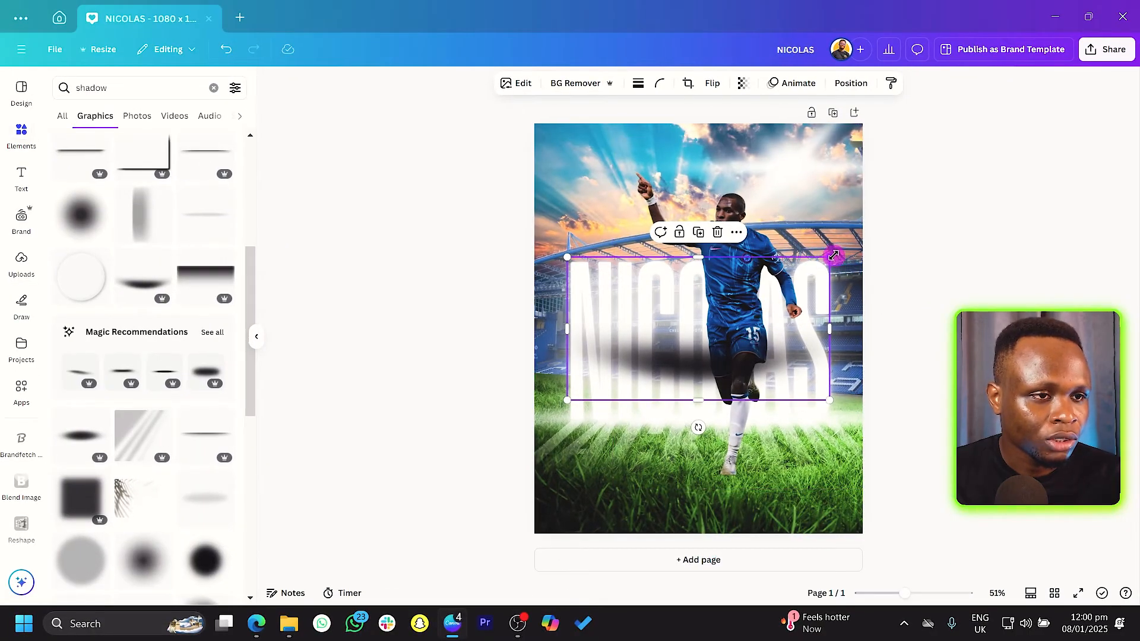
# Step: Shrink the shadow graphic to about the width of the player's boot and position it under his standing foot
pyautogui.moveTo(1068, 262); pyautogui.dragTo(849, 449)
pyautogui.moveTo(660, 404); pyautogui.dragTo(749, 504)
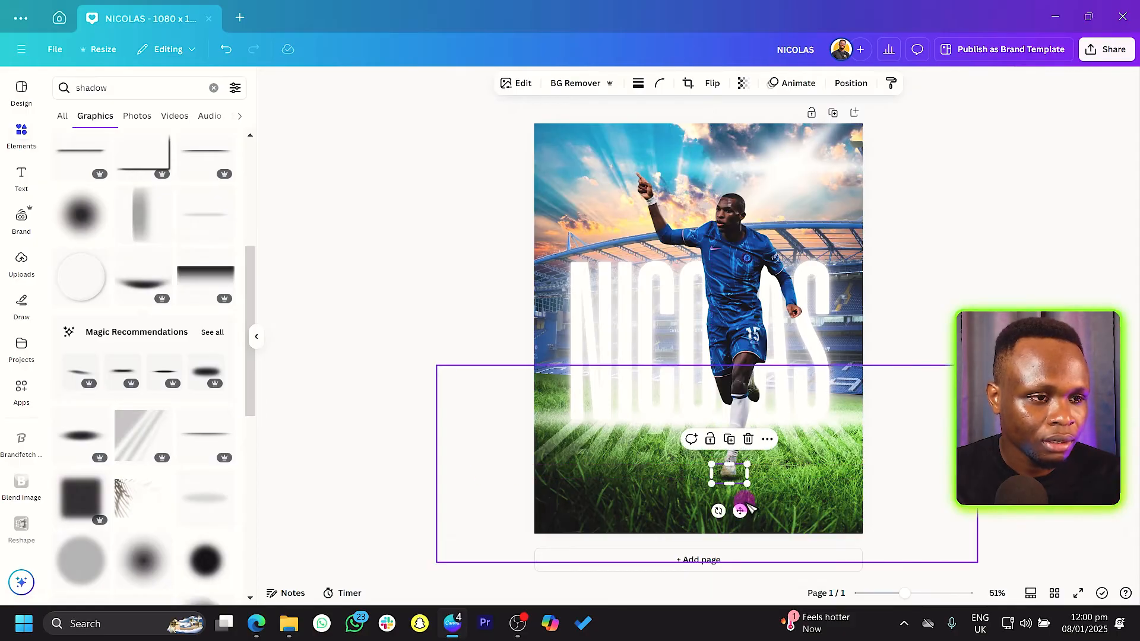
pyautogui.press('Up')
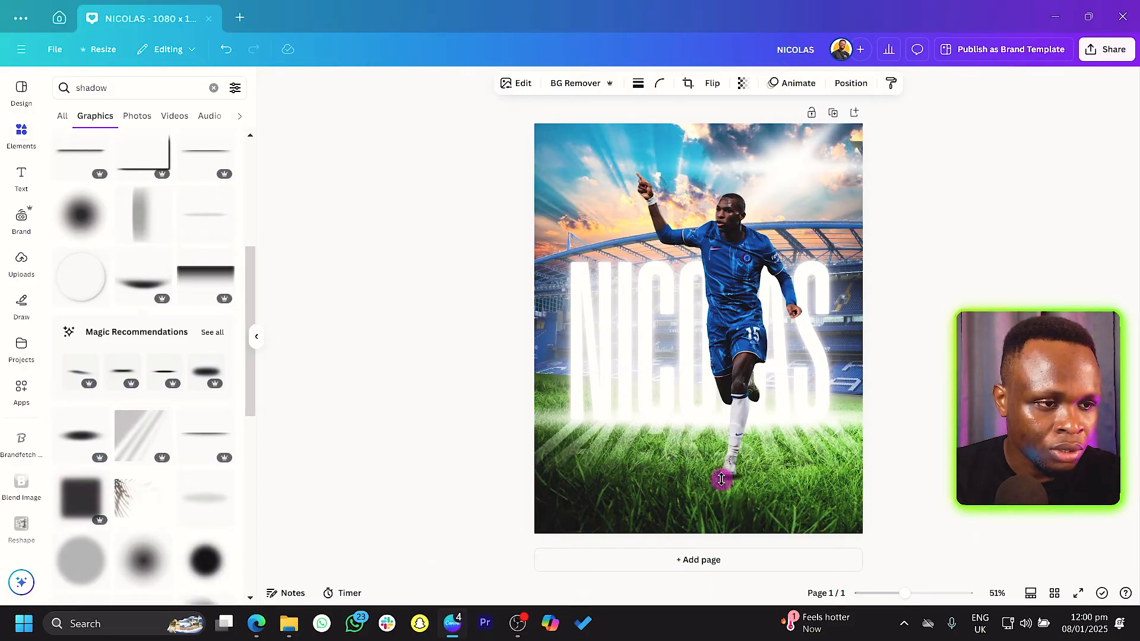
pyautogui.moveTo(909, 593); pyautogui.dragTo(919, 593)
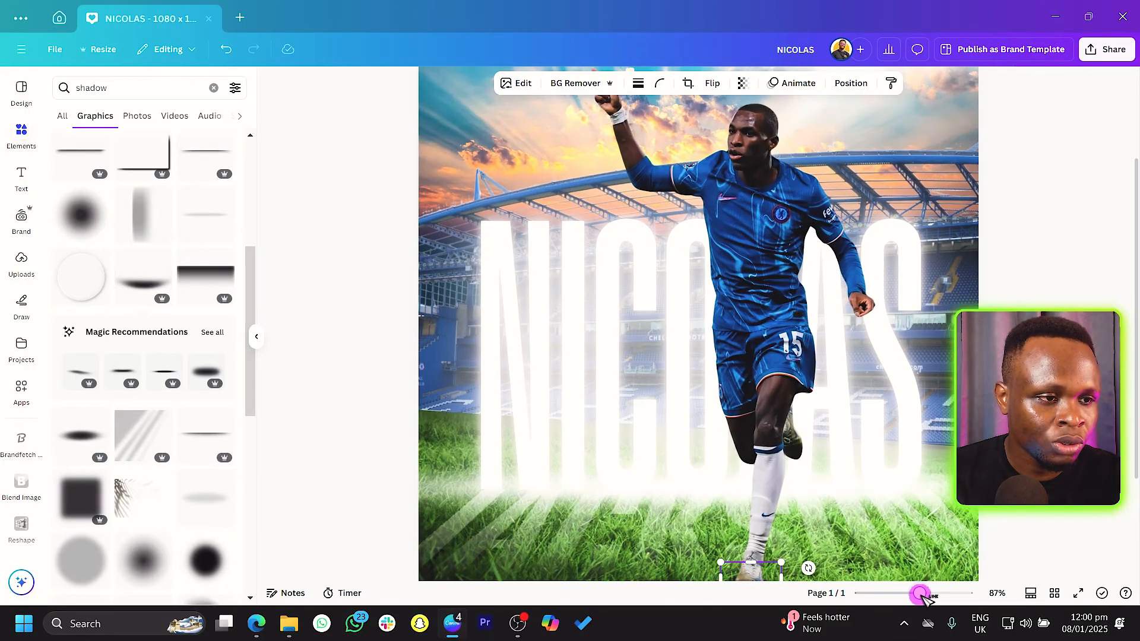
pyautogui.scroll(-3, 861, 466)
pyautogui.moveTo(766, 441); pyautogui.dragTo(763, 440)
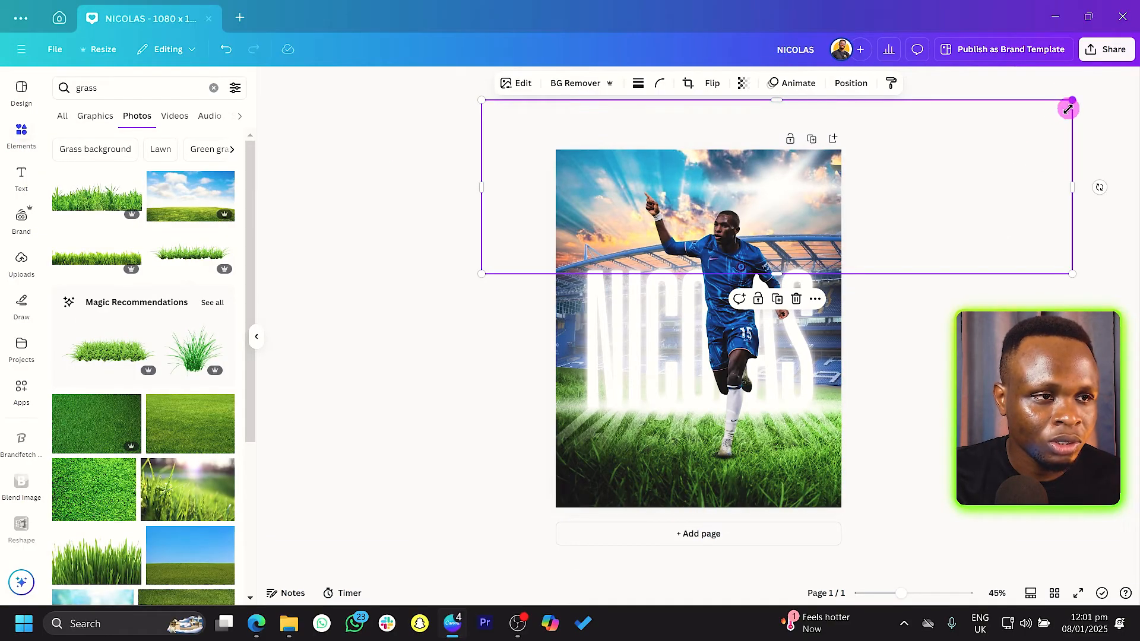
# Step: Shrink the lens flare and place its bright centre on the player's raised fingertip
pyautogui.moveTo(1068, 109); pyautogui.dragTo(684, 149)
pyautogui.moveTo(610, 253); pyautogui.dragTo(663, 205)
pyautogui.scroll(5, 665, 205)
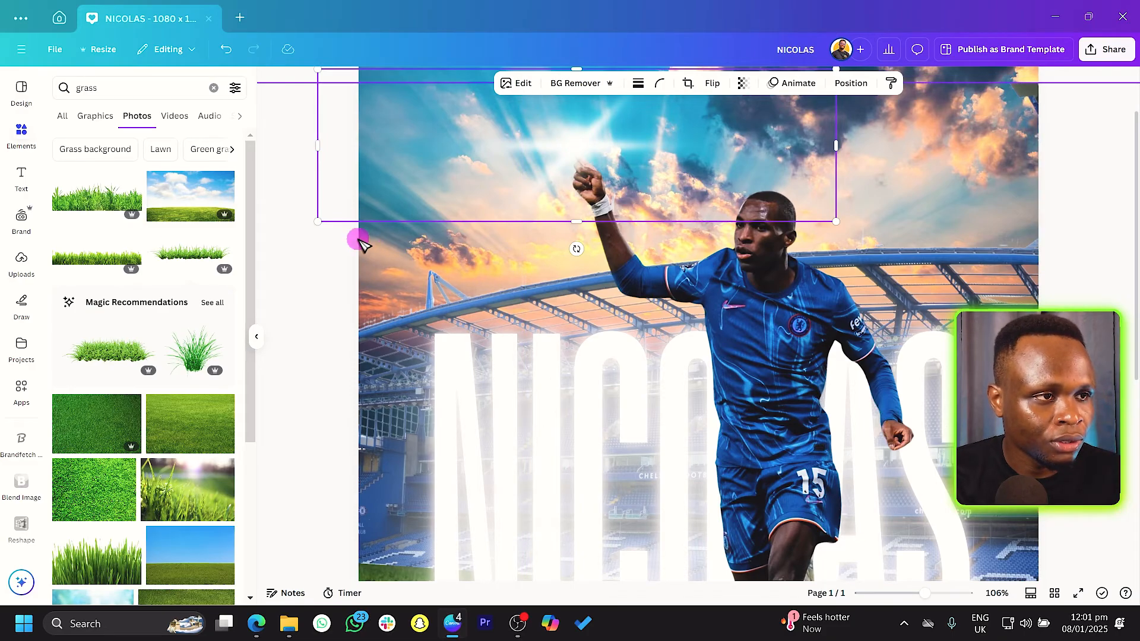
pyautogui.moveTo(316, 220); pyautogui.dragTo(464, 181)
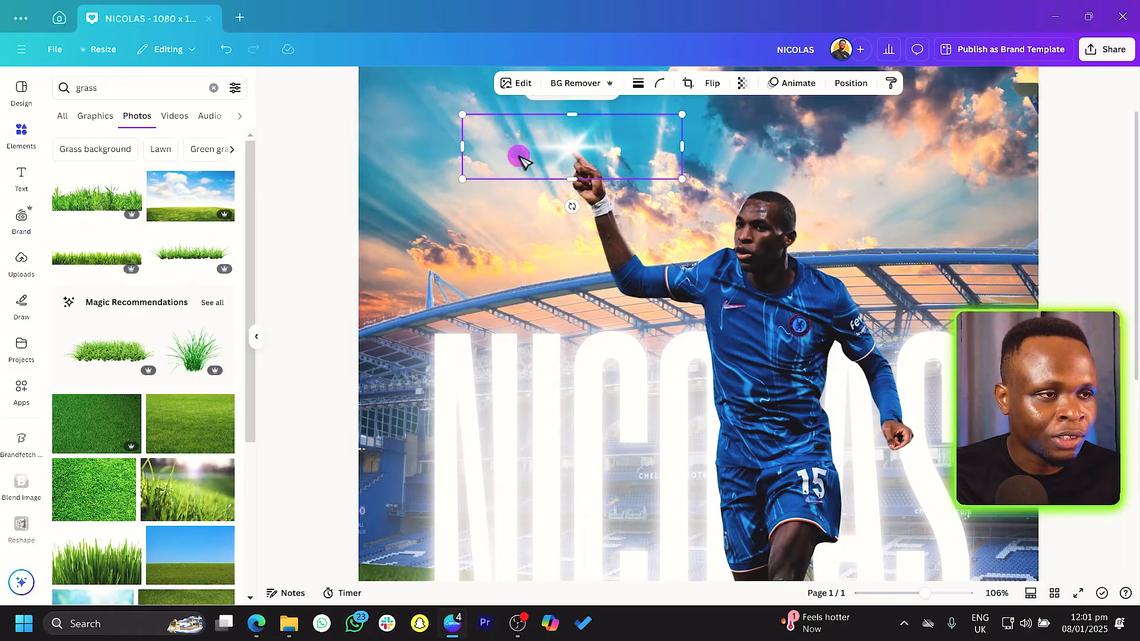
pyautogui.scroll(-4, 522, 160)
pyautogui.scroll(-2, 523, 159)
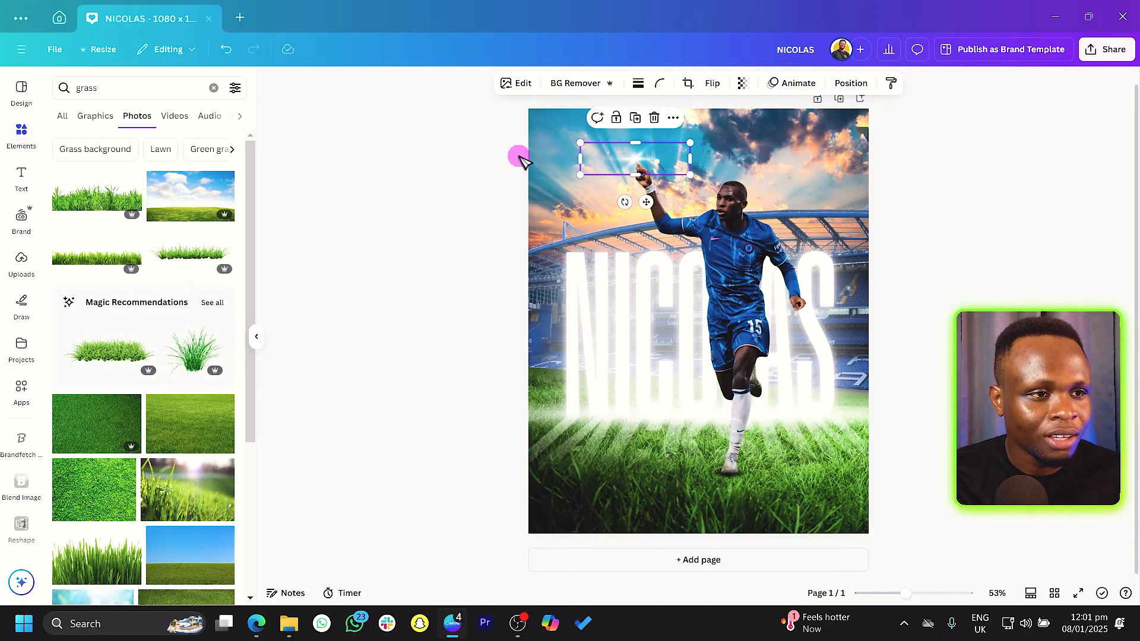
pyautogui.click(453, 209)
# Step: Crop the empty strip beside the player's lowered arm and set the image's brightness to 21, contrast to 6 and highlights to 14
pyautogui.click(757, 266)
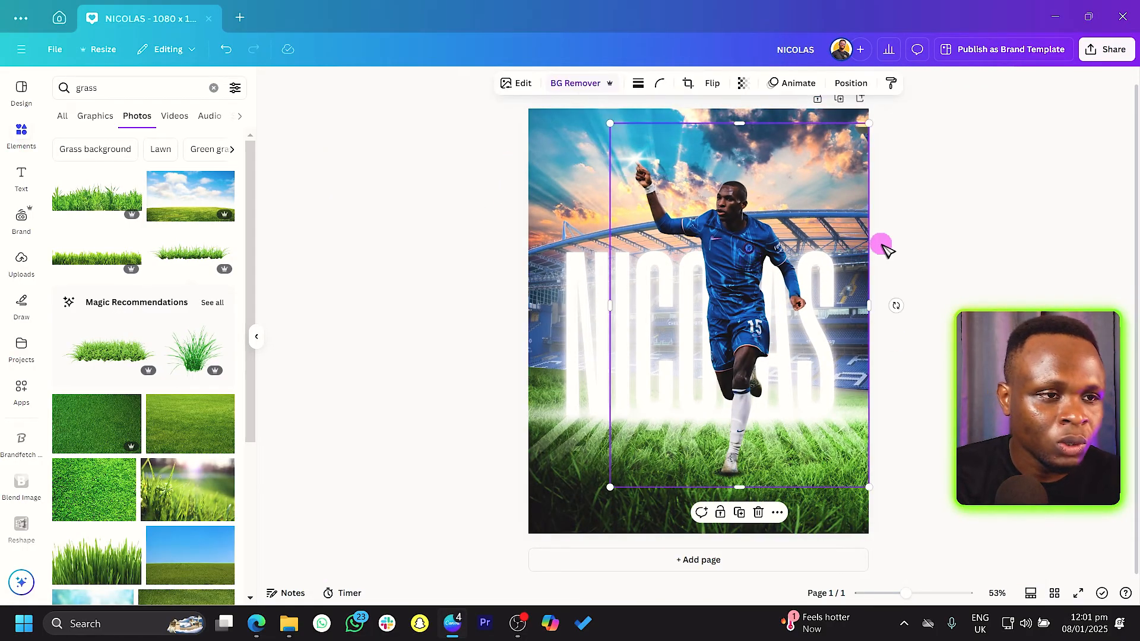
pyautogui.moveTo(870, 242); pyautogui.dragTo(824, 267)
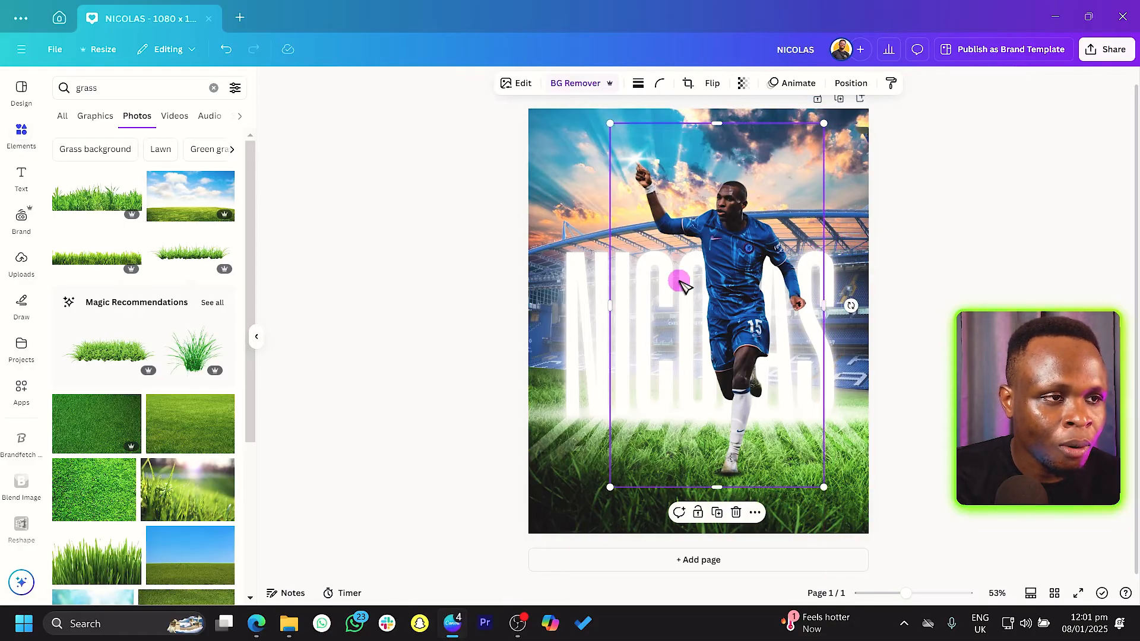
pyautogui.click(521, 83)
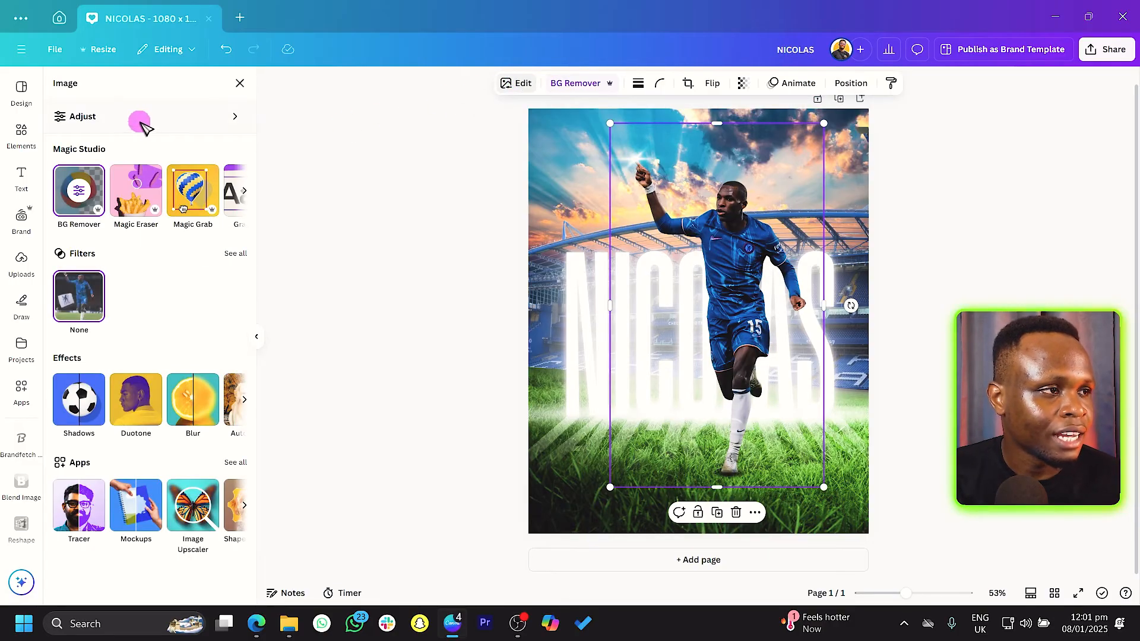
pyautogui.click(143, 122)
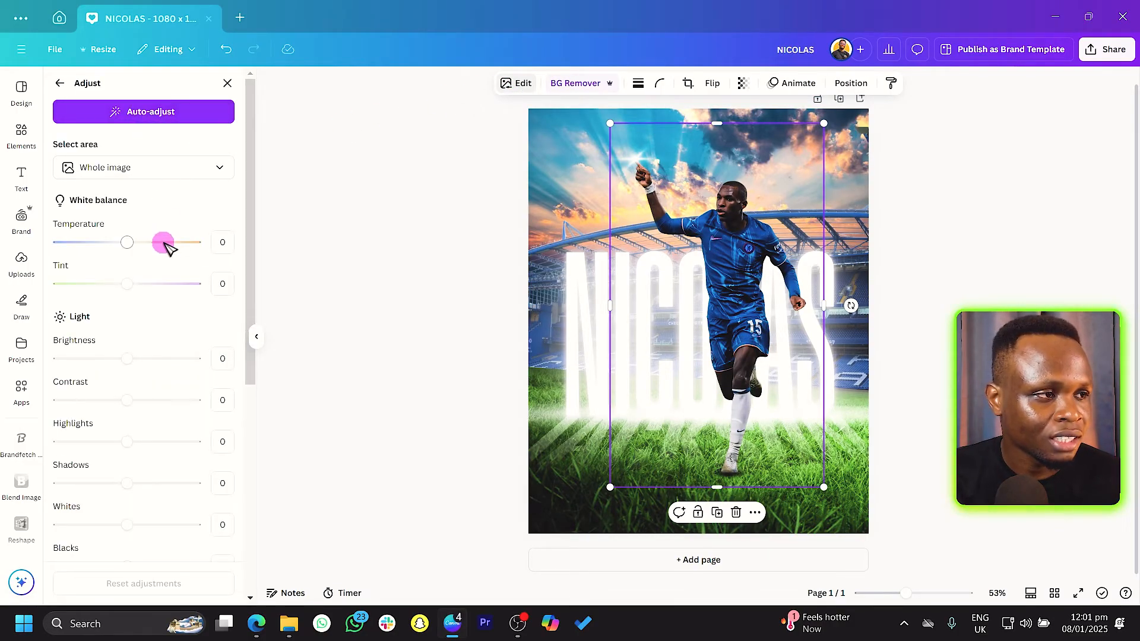
pyautogui.scroll(-3, 166, 242)
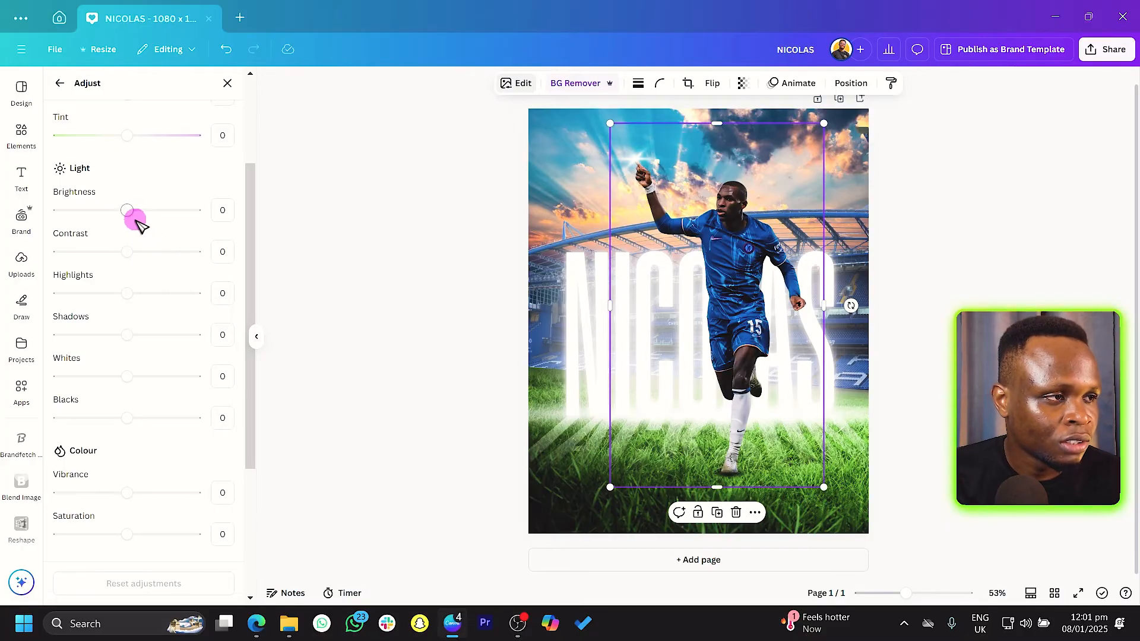
pyautogui.moveTo(129, 211); pyautogui.dragTo(138, 211)
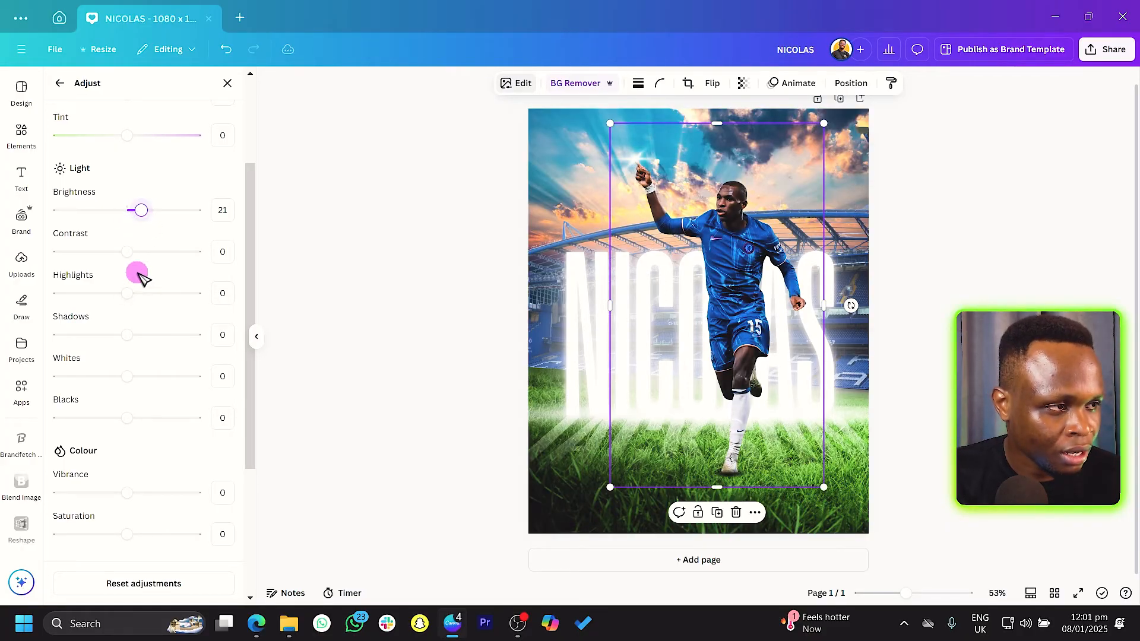
pyautogui.scroll(-2, 145, 250)
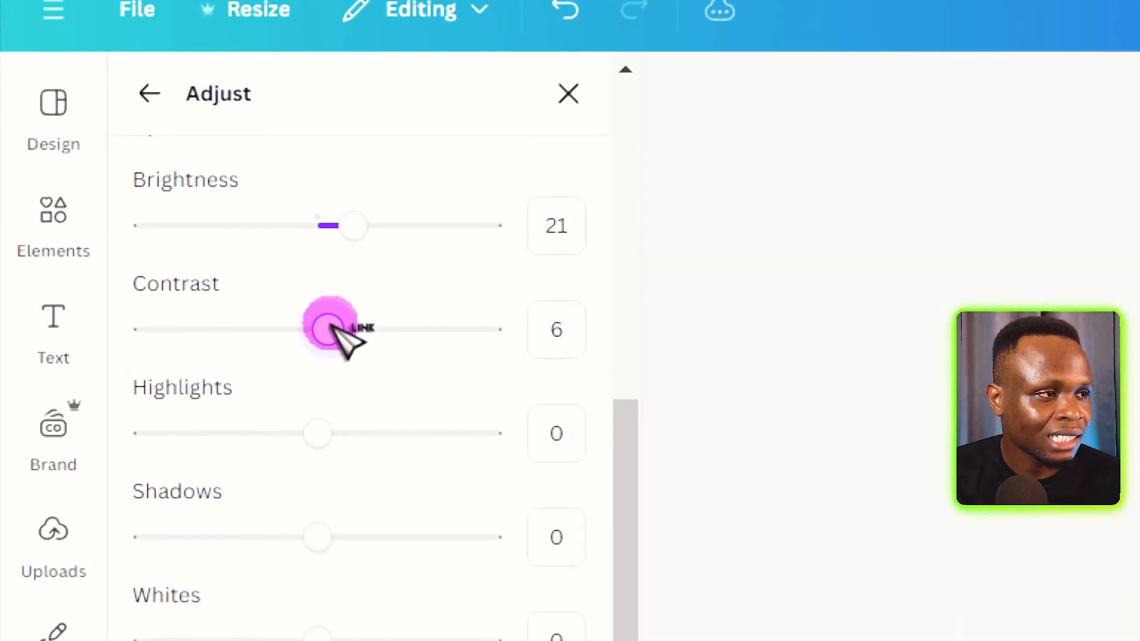
pyautogui.moveTo(321, 433); pyautogui.dragTo(364, 440)
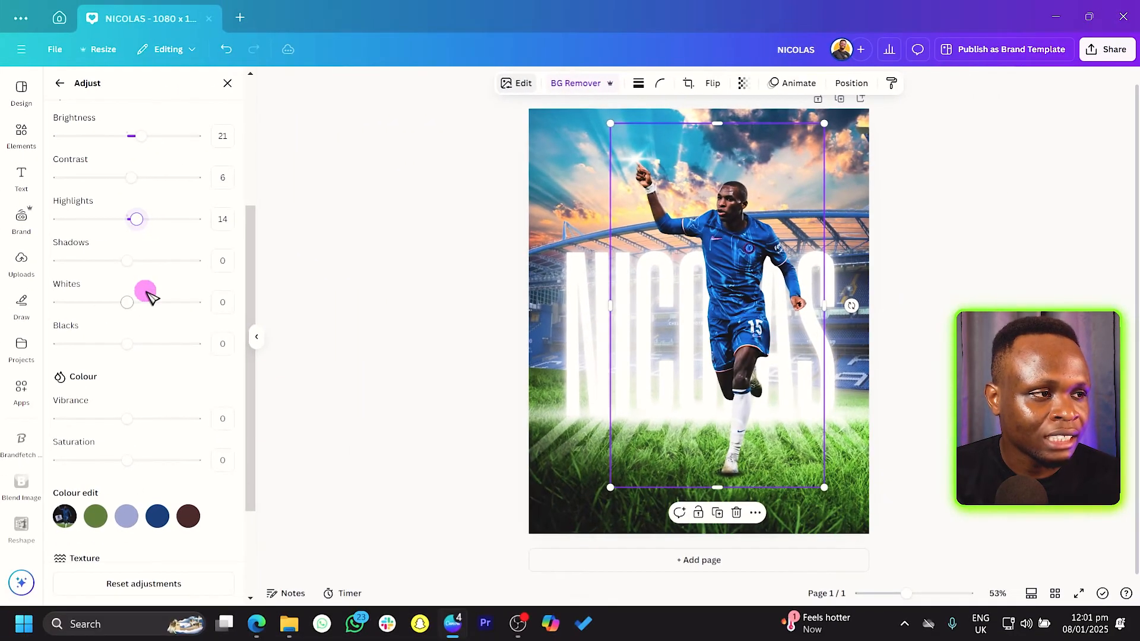
# Step: Set the player image's whites to 13, vibrance to 11, saturation to 21 and clarity to 35
pyautogui.scroll(-3, 362, 618)
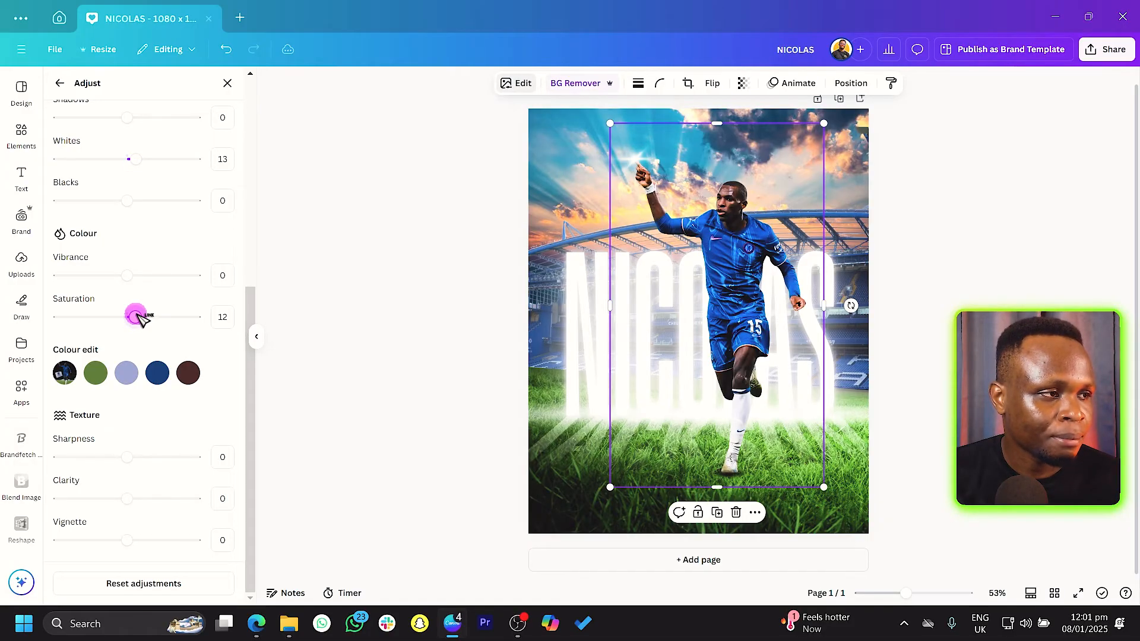
pyautogui.moveTo(136, 316); pyautogui.dragTo(140, 288)
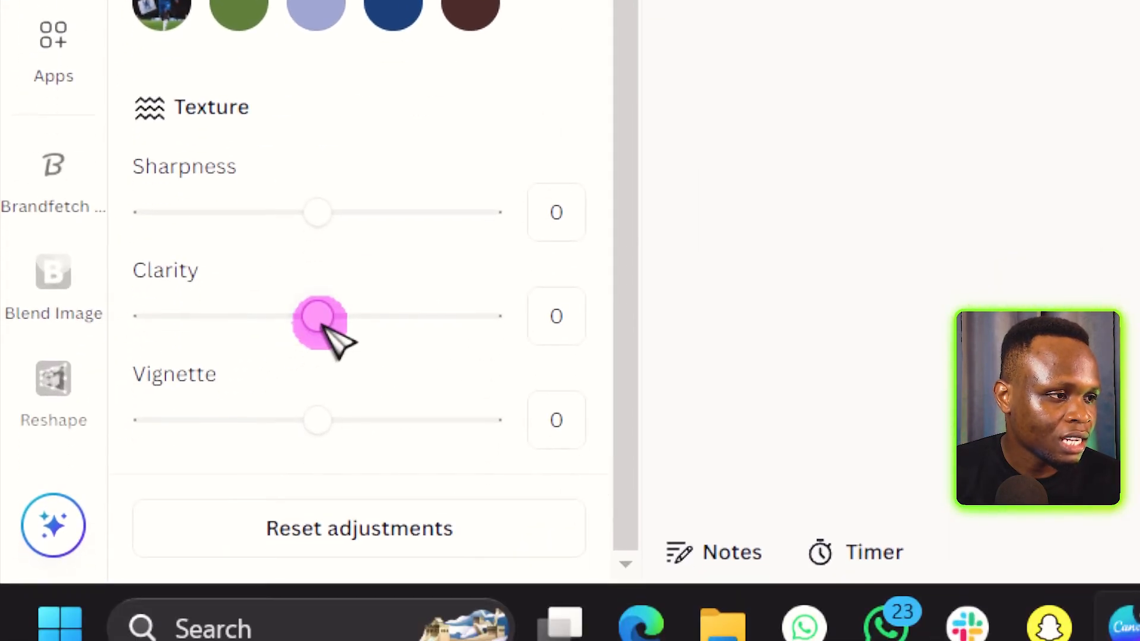
pyautogui.moveTo(128, 499); pyautogui.dragTo(144, 499)
pyautogui.moveTo(360, 322); pyautogui.dragTo(382, 325)
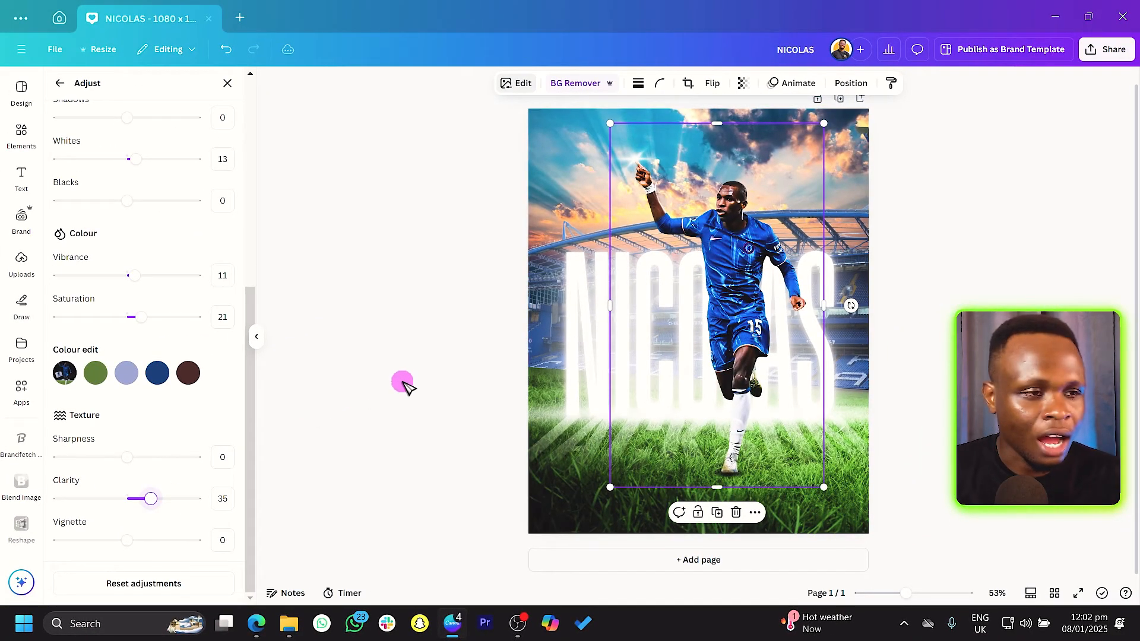
pyautogui.click(428, 332)
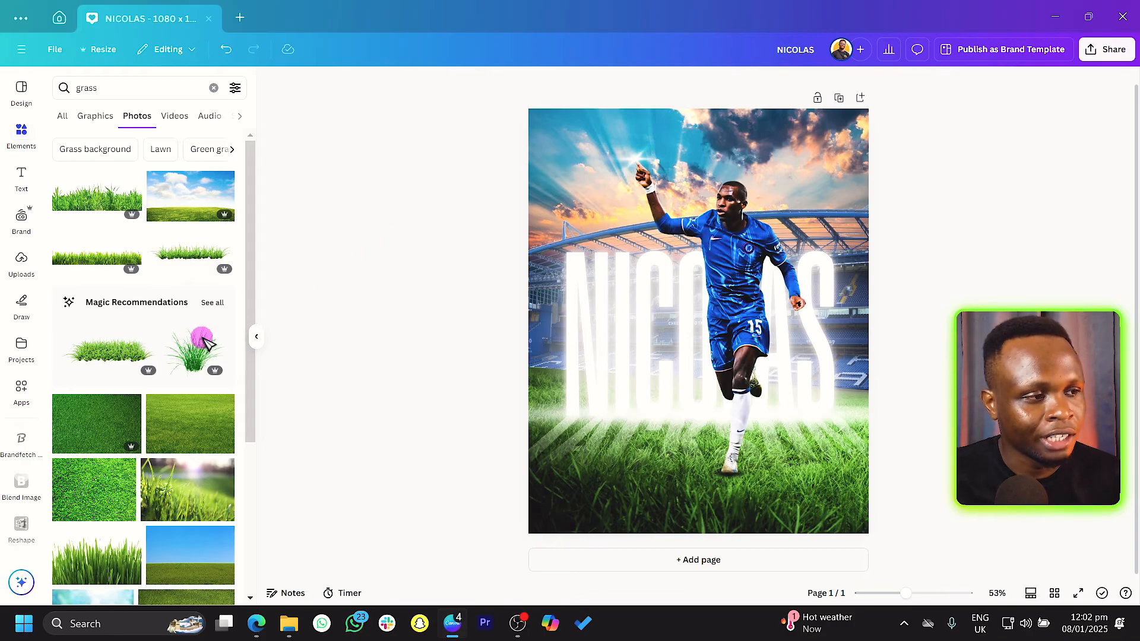
# Step: Search the apps for "brand" and look up the Chelsea FC logos in the Brandfetch Logo app
pyautogui.scroll(-2, 33, 377)
pyautogui.click(26, 268)
pyautogui.click(140, 88)
pyautogui.write('brand')
pyautogui.press('Return')
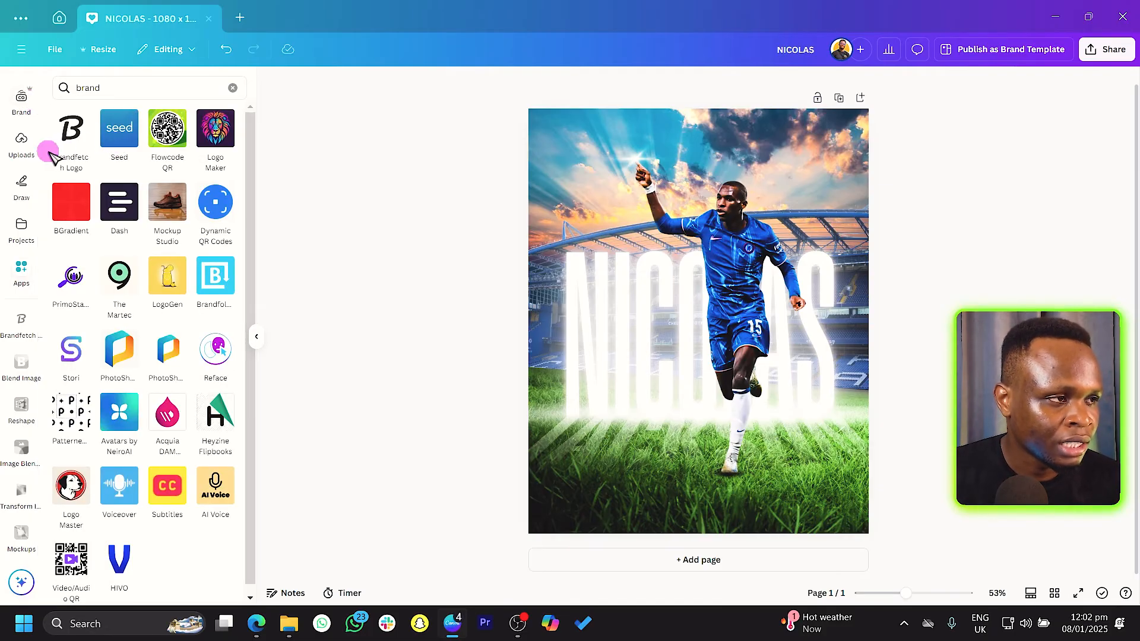
pyautogui.click(71, 128)
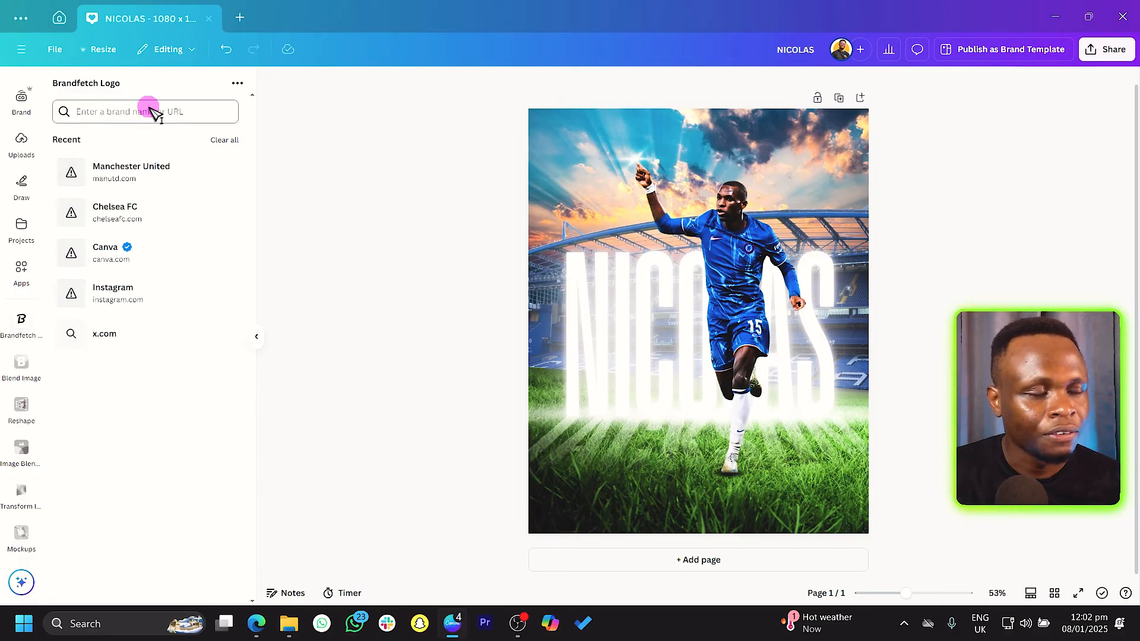
pyautogui.click(132, 211)
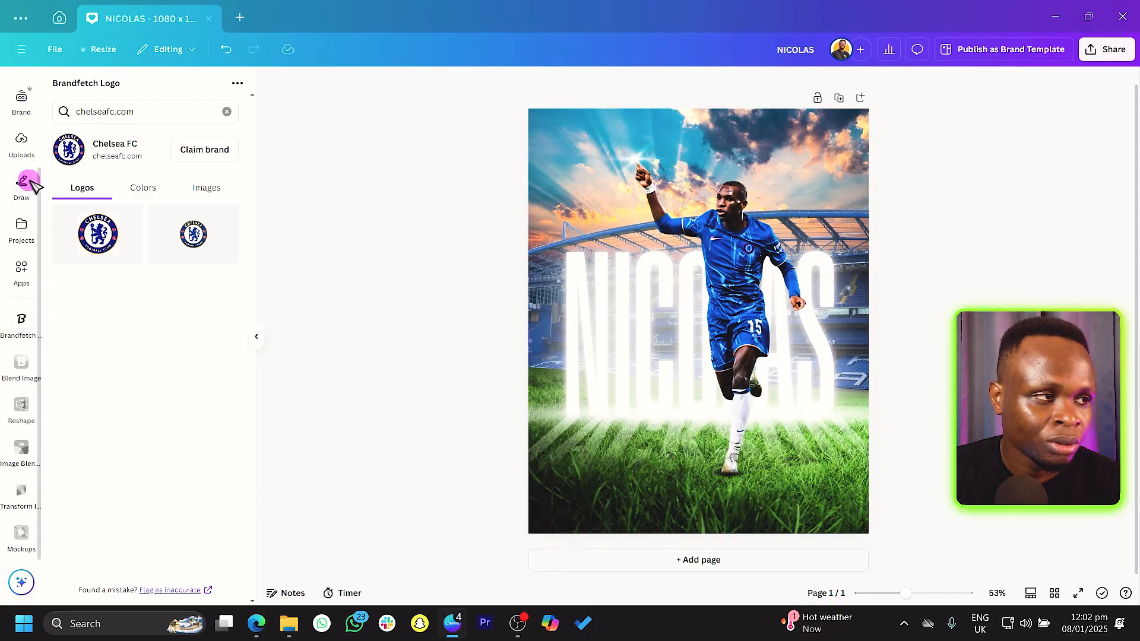
# Step: Add the uploaded Manchester United and Chelsea crests to the poster, reduce them and set them side by side near the player's head
pyautogui.scroll(2, 34, 170)
pyautogui.scroll(1, 34, 172)
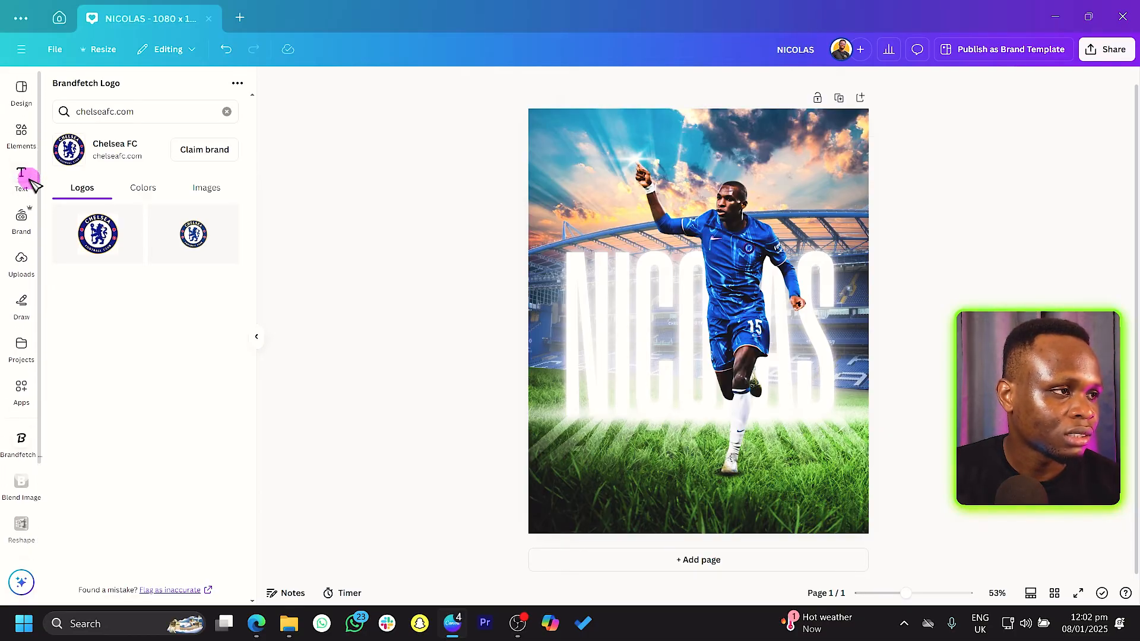
pyautogui.click(22, 262)
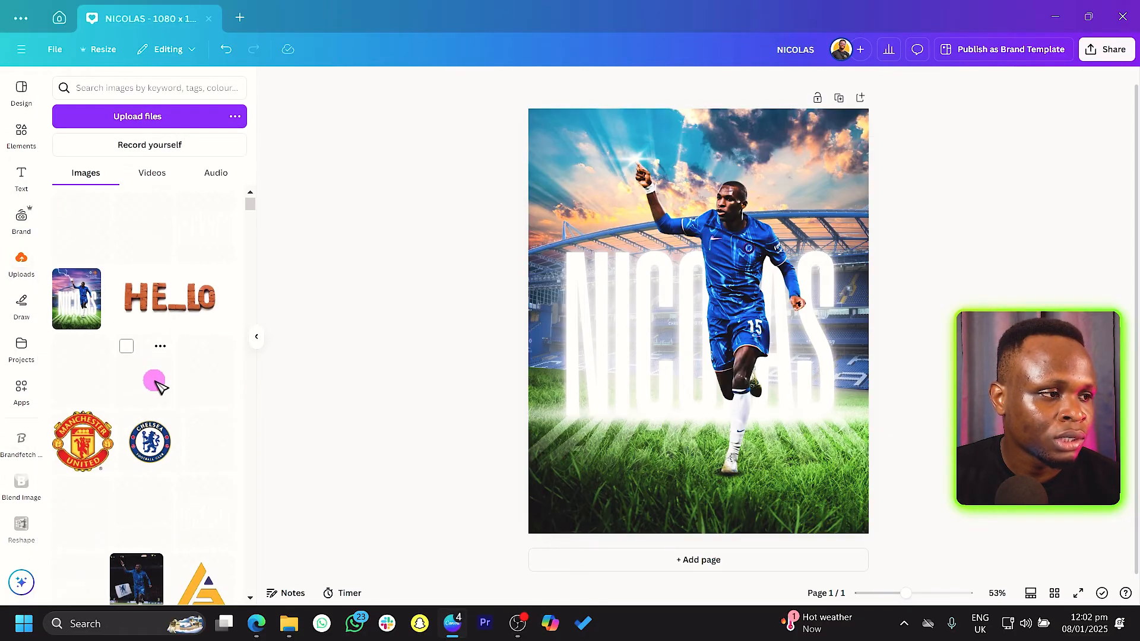
pyautogui.click(82, 370)
pyautogui.moveTo(750, 397); pyautogui.dragTo(803, 335)
pyautogui.moveTo(667, 347); pyautogui.dragTo(838, 270)
pyautogui.click(729, 318)
pyautogui.moveTo(730, 318); pyautogui.dragTo(768, 211)
pyautogui.moveTo(805, 279); pyautogui.dragTo(747, 226)
pyautogui.moveTo(695, 188); pyautogui.dragTo(744, 192)
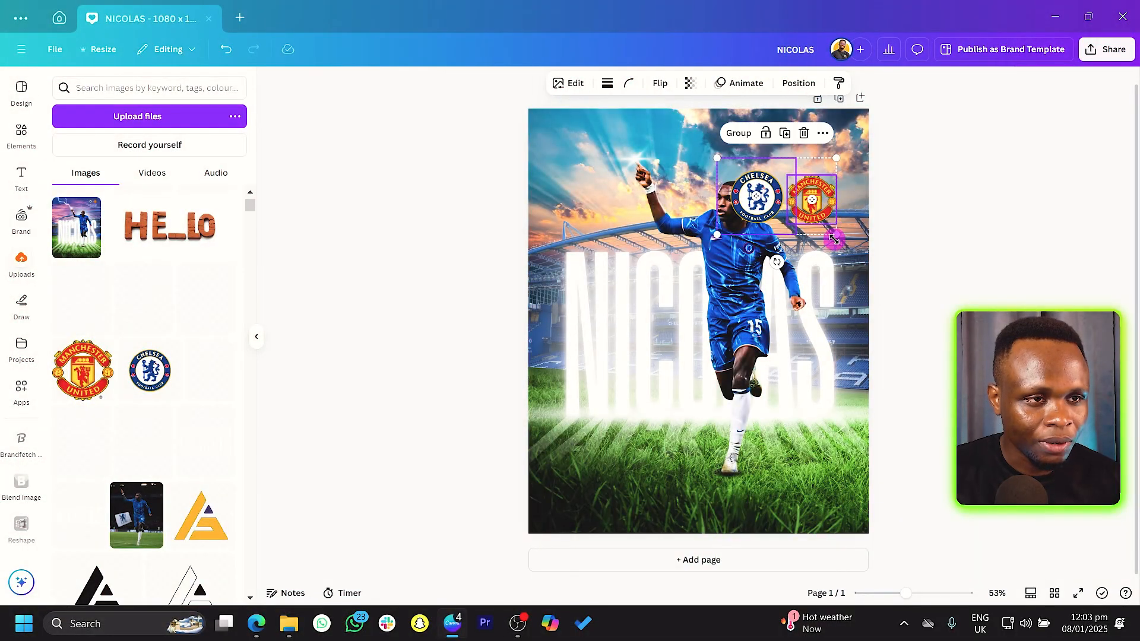
# Step: Shrink both crests together to less than the width of the player's head and move them onto the grass in the poster's lower-left corner
pyautogui.moveTo(835, 239); pyautogui.dragTo(569, 489)
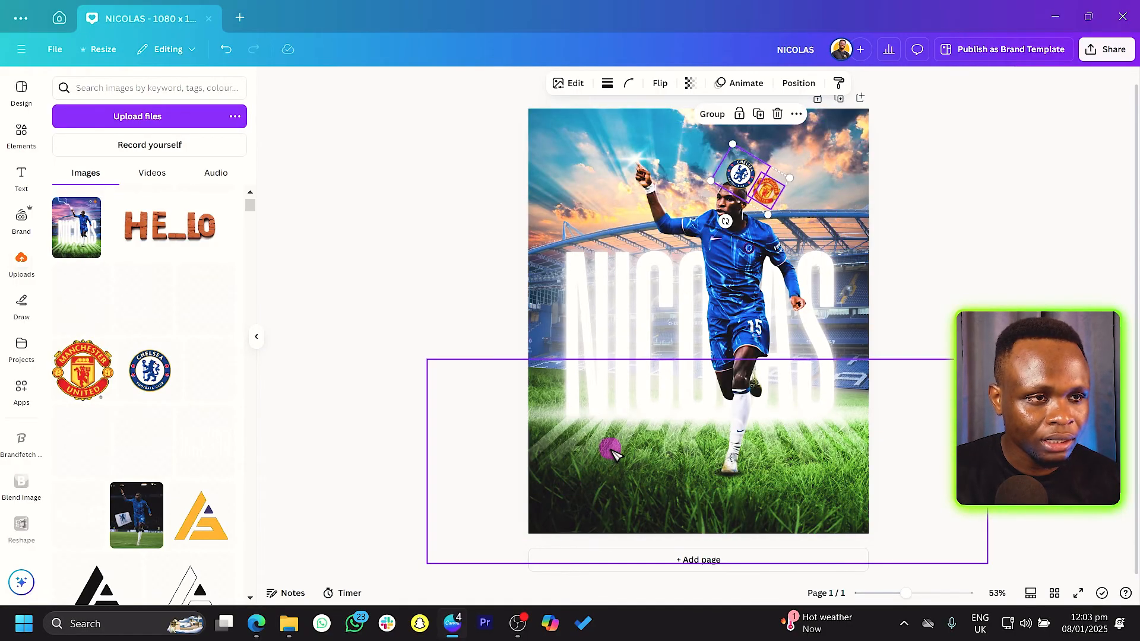
pyautogui.hotkey('ctrl', 'z')
pyautogui.click(1033, 199)
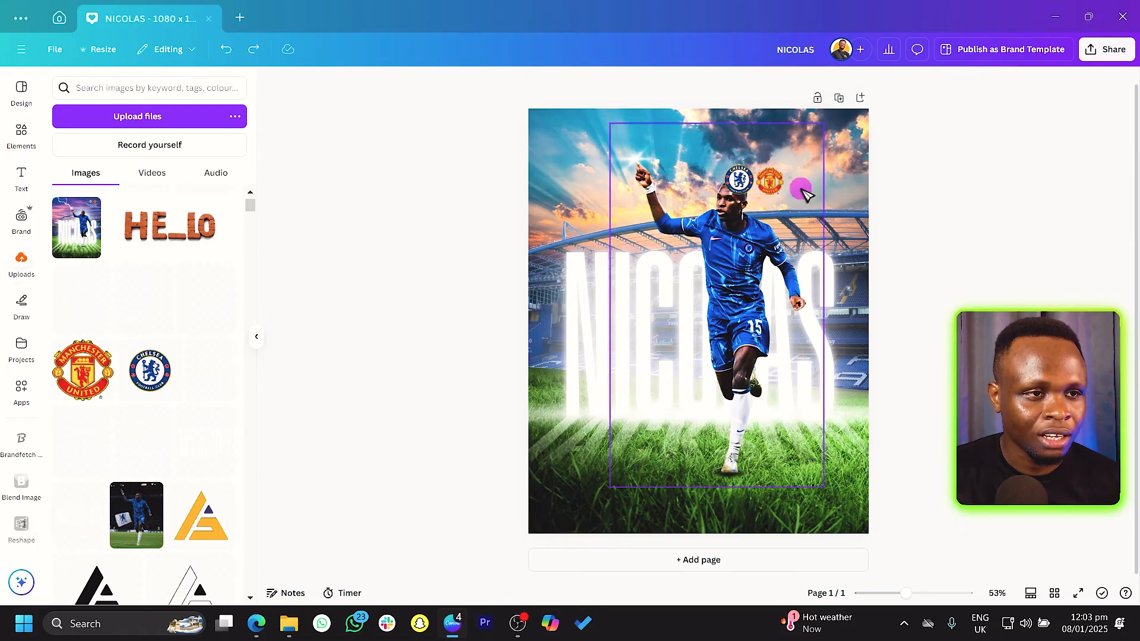
pyautogui.click(774, 185)
pyautogui.keyDown('shift'); pyautogui.click(739, 182); pyautogui.keyUp('shift')
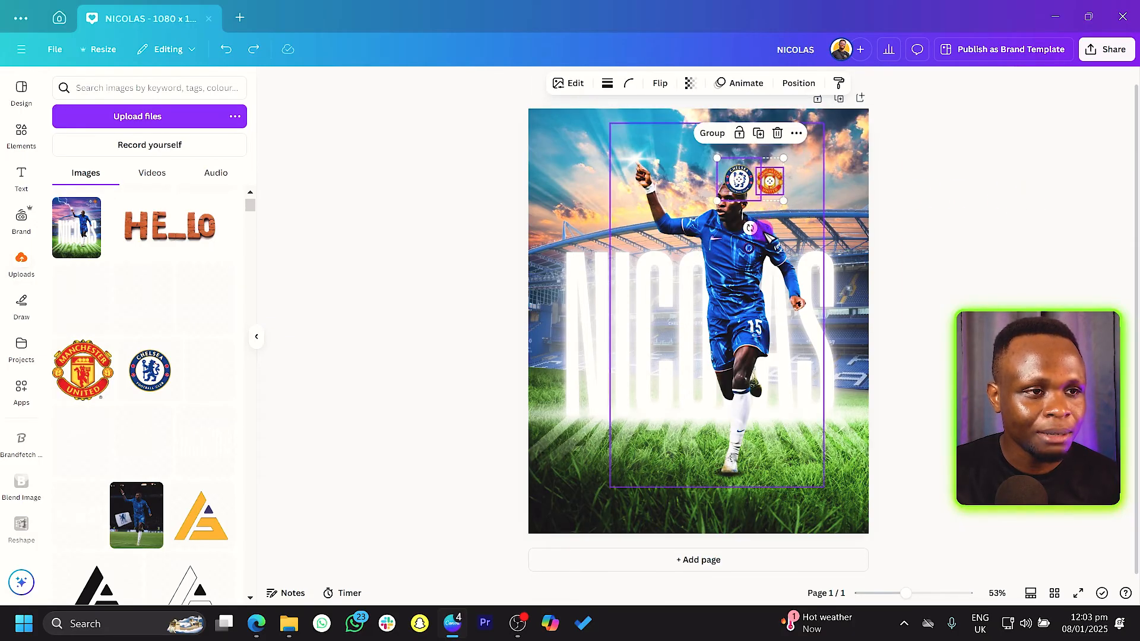
pyautogui.moveTo(769, 169); pyautogui.dragTo(592, 502)
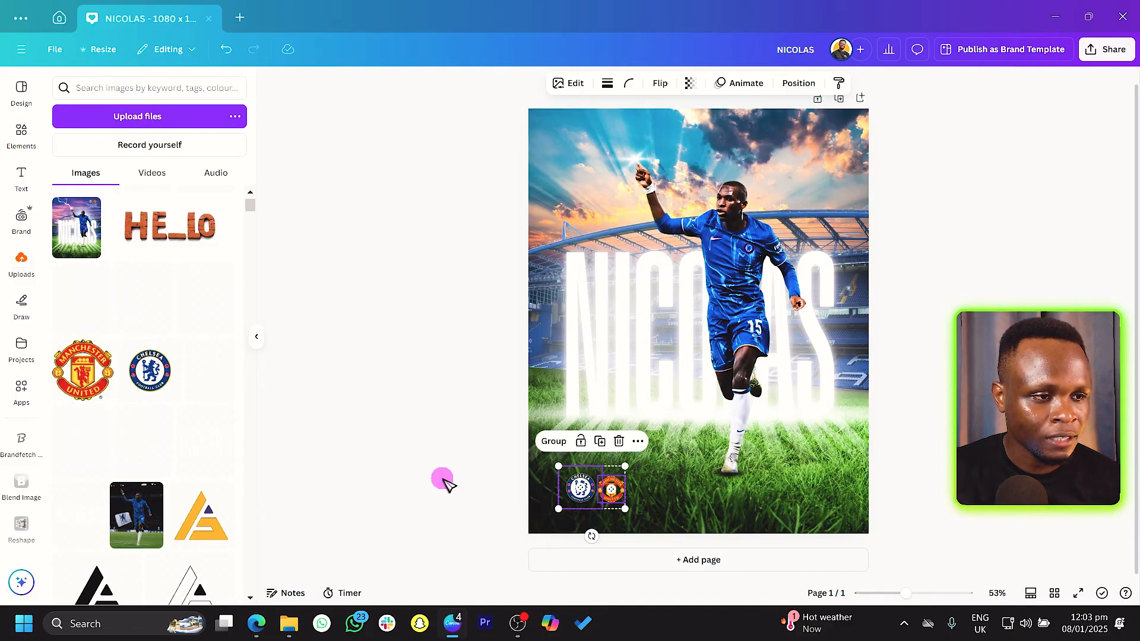
# Step: Enlarge the Manchester United crest slightly to match the Chelsea crest's height and align it level with that crest
pyautogui.click(445, 478)
pyautogui.click(617, 492)
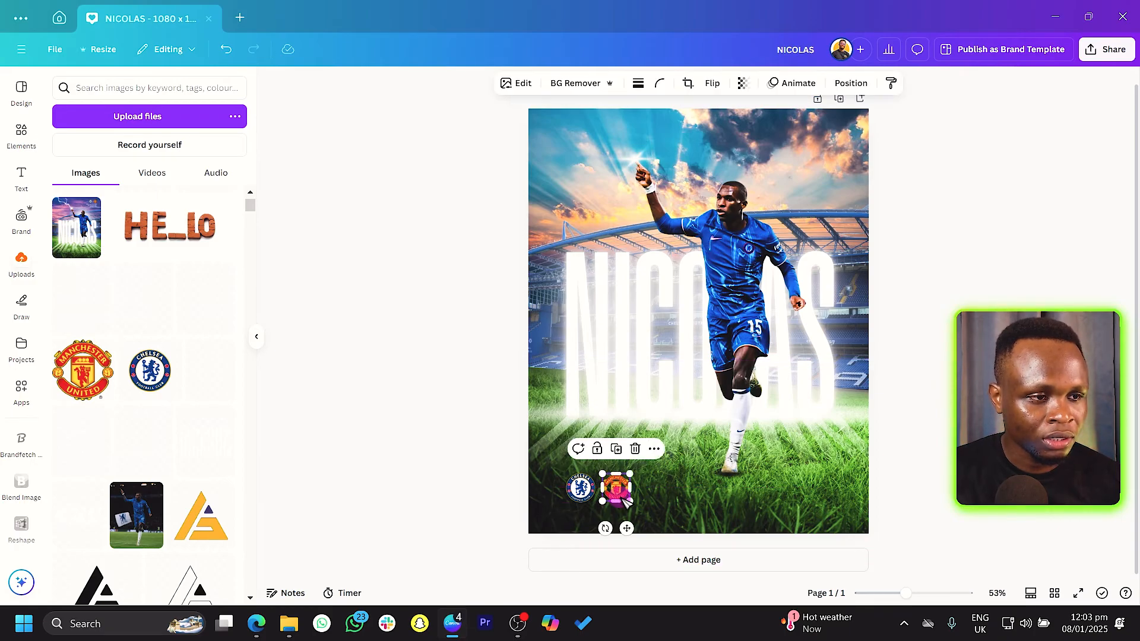
pyautogui.scroll(6, 623, 503)
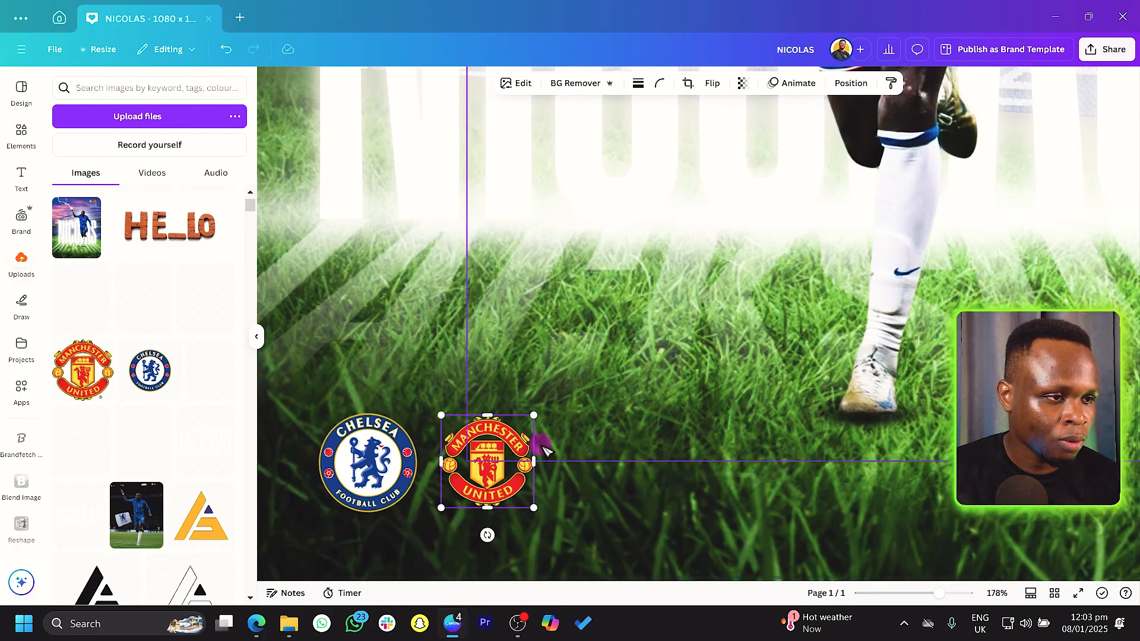
pyautogui.moveTo(538, 414); pyautogui.dragTo(543, 410)
pyautogui.moveTo(509, 479); pyautogui.dragTo(509, 482)
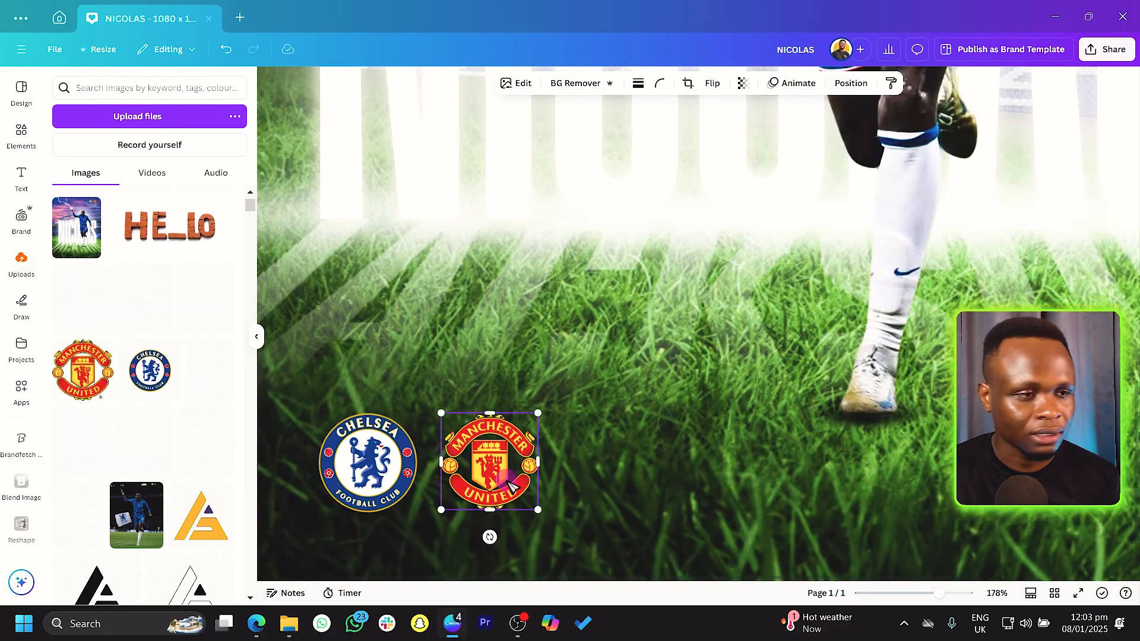
pyautogui.scroll(-2, 507, 480)
pyautogui.click(337, 477)
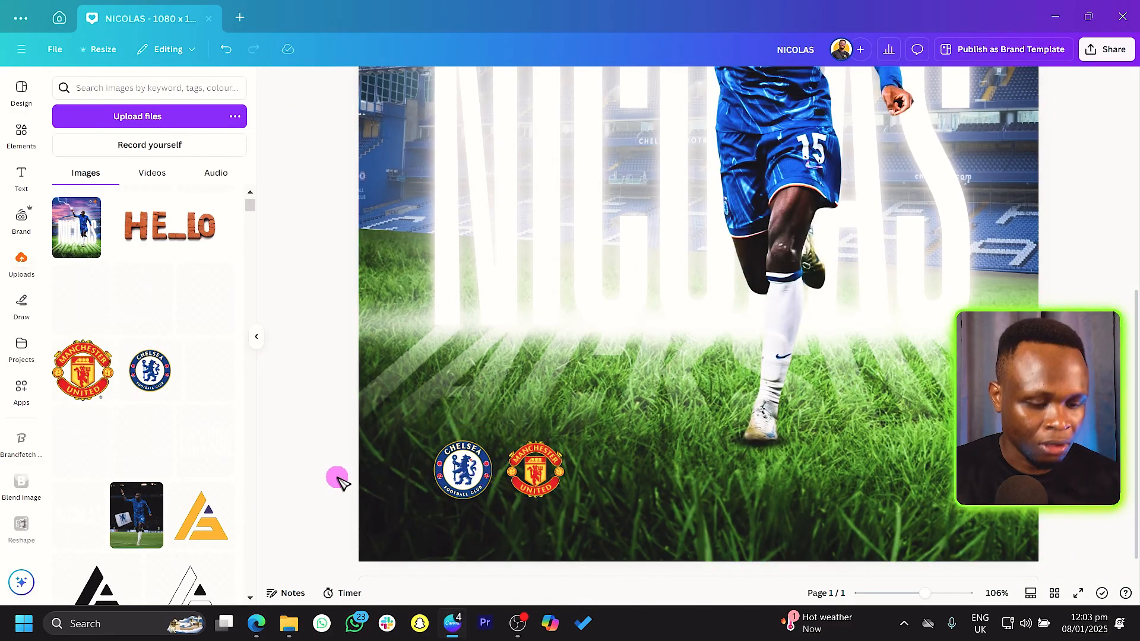
# Step: Add a white text "v" at size 26 on the grass beside the Manchester United crest
pyautogui.press('t')
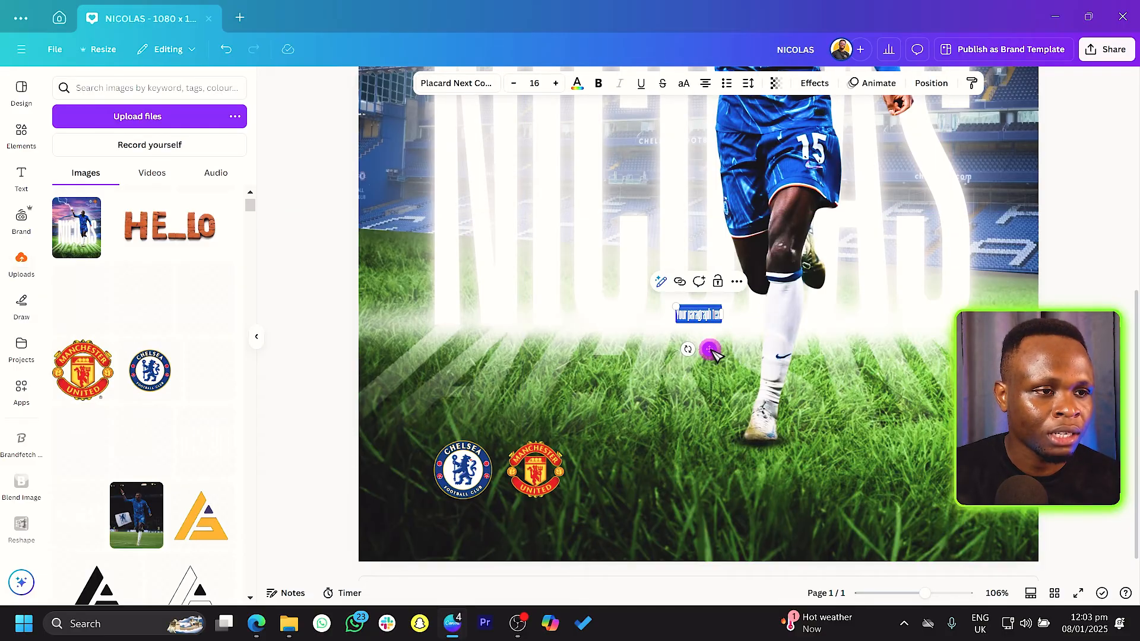
pyautogui.moveTo(711, 350); pyautogui.dragTo(649, 512)
pyautogui.write('v')
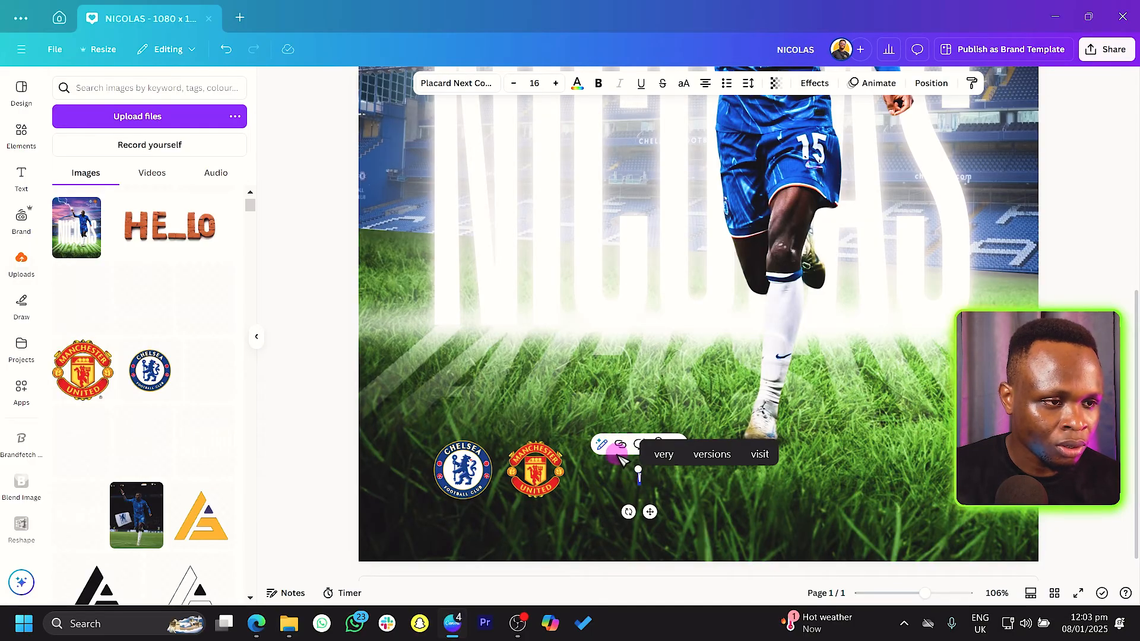
pyautogui.click(556, 83)
pyautogui.click(556, 84)
pyautogui.click(556, 83)
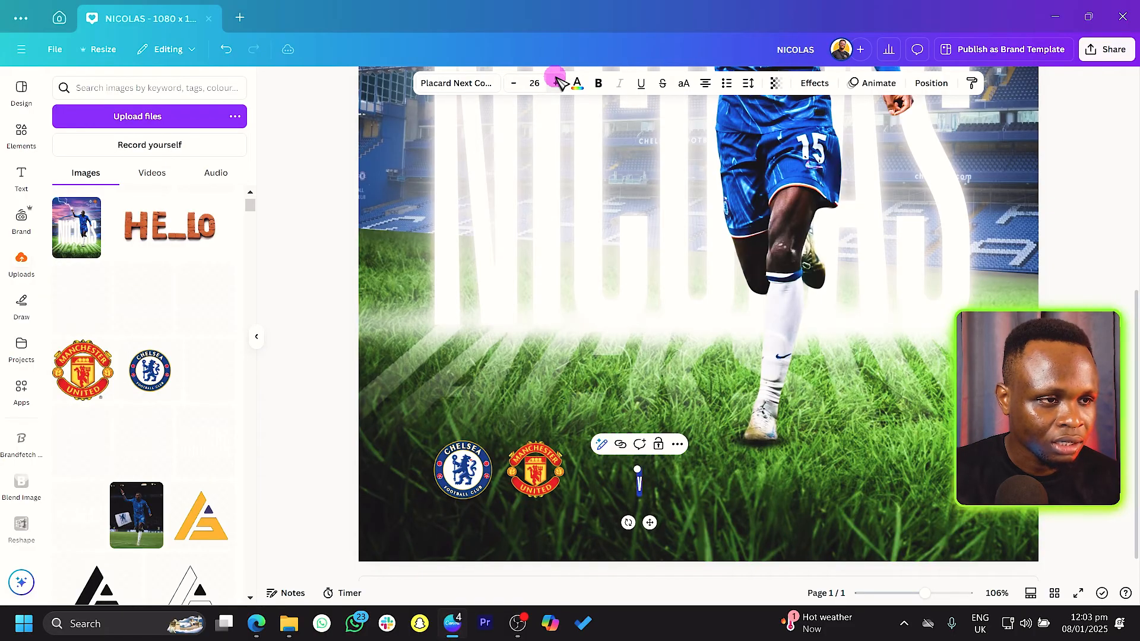
pyautogui.click(600, 83)
pyautogui.click(577, 84)
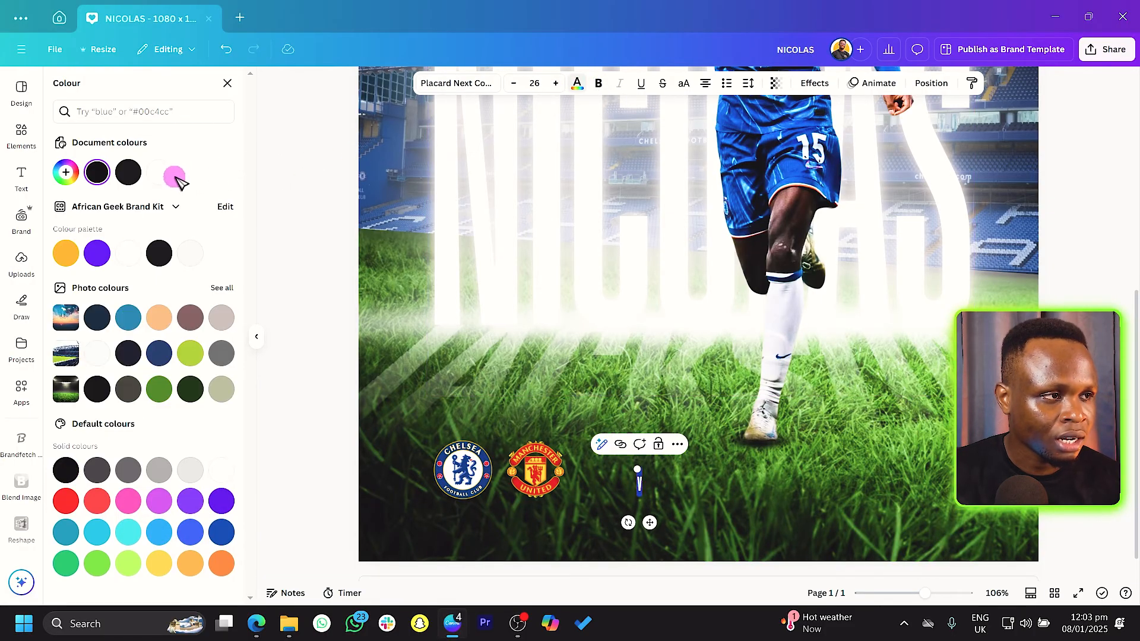
# Step: Find the IBM Plex Sans font by searching for "plex" and apply it to the "v"
pyautogui.click(445, 83)
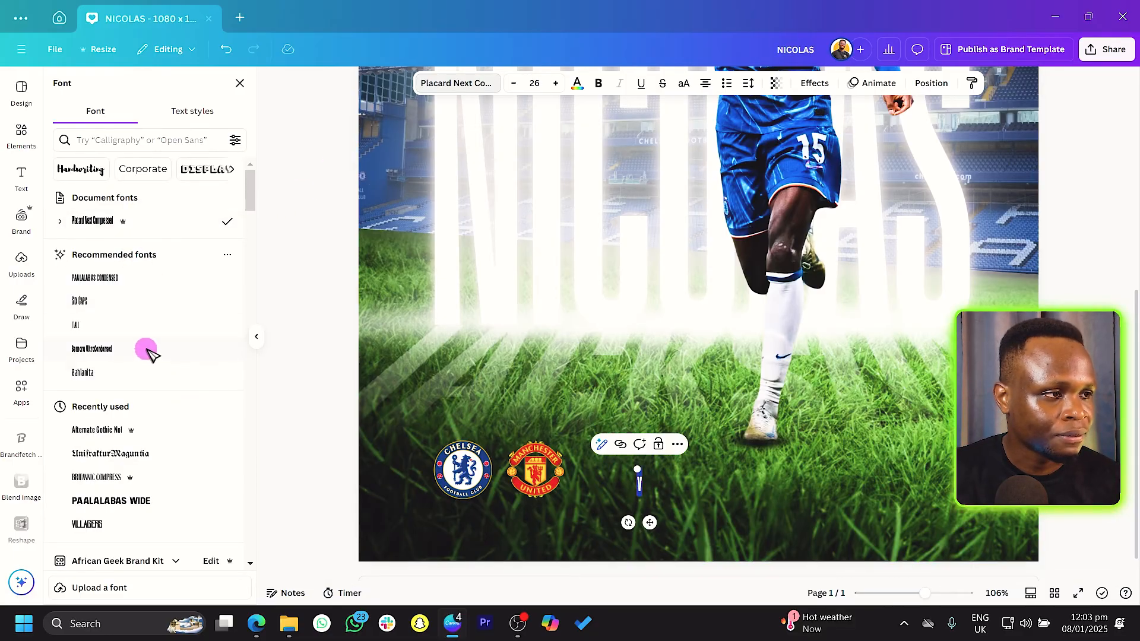
pyautogui.scroll(-2, 160, 344)
pyautogui.scroll(2, 150, 315)
pyautogui.scroll(-6, 149, 312)
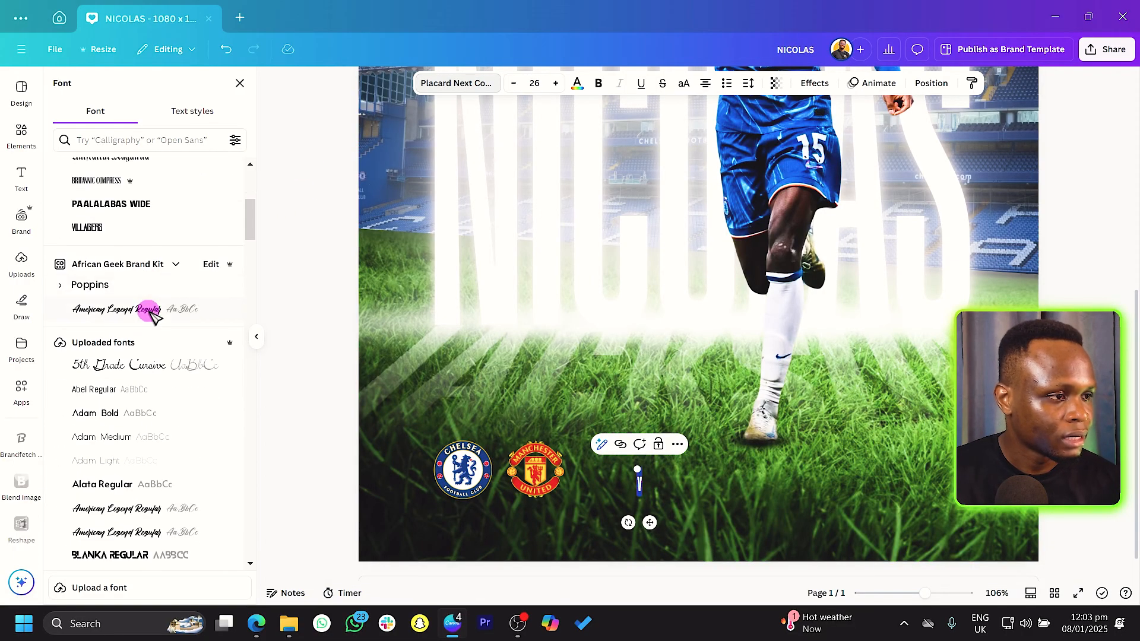
pyautogui.scroll(-10, 151, 315)
pyautogui.click(142, 143)
pyautogui.write('plex')
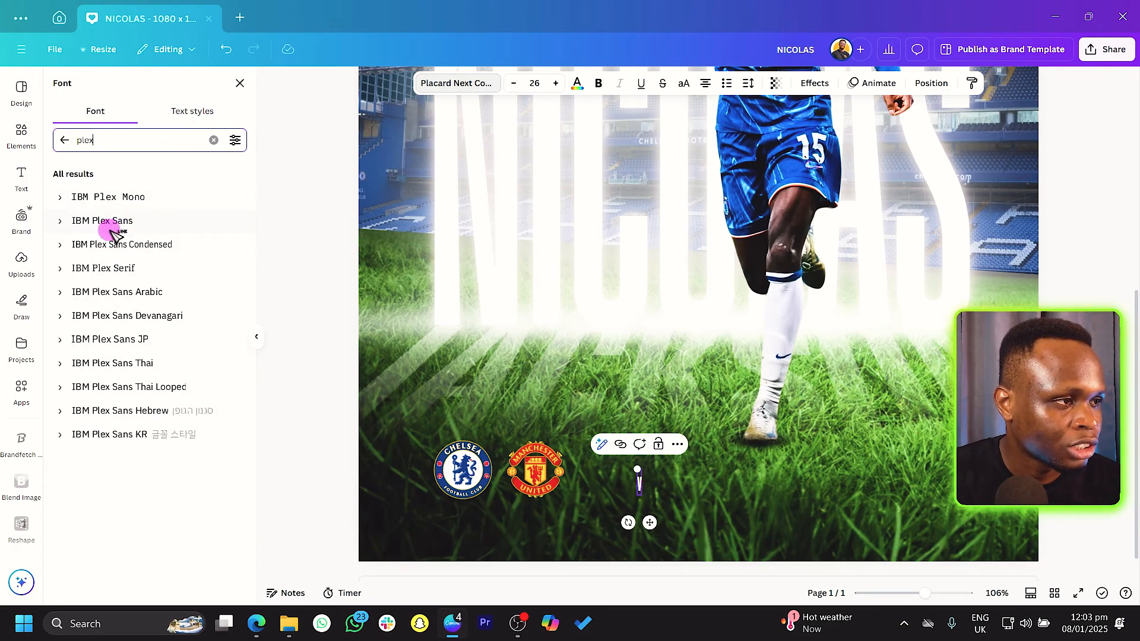
pyautogui.click(122, 223)
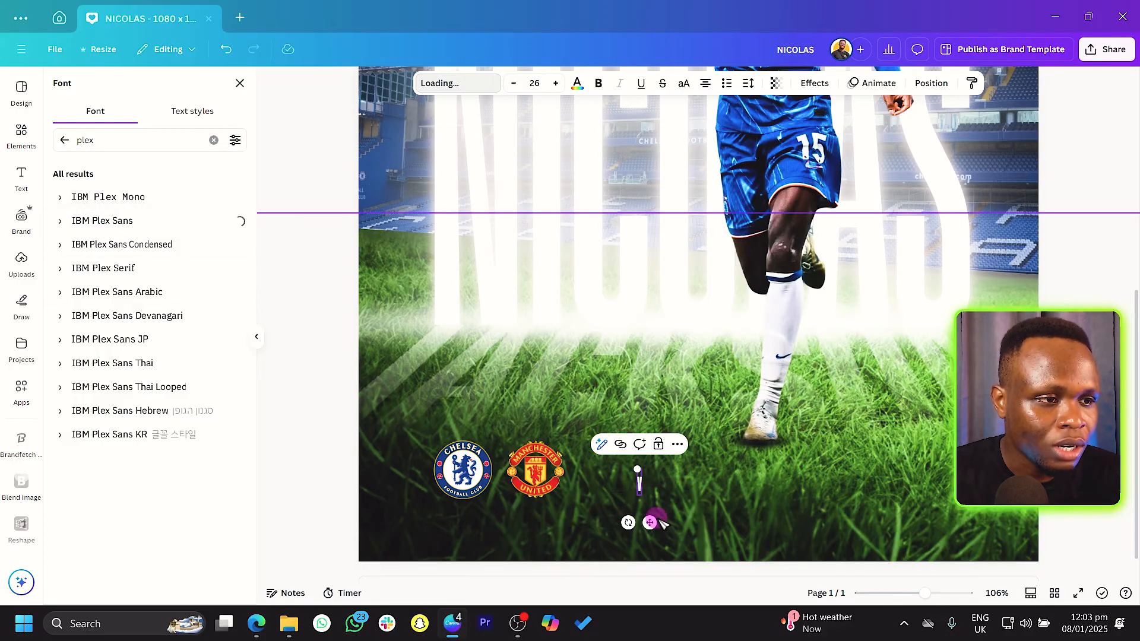
# Step: Place the "v" between the two crests and duplicate it below the Chelsea crest, changing the copy's text to "Stamford Bridge"
pyautogui.moveTo(651, 523); pyautogui.dragTo(503, 479)
pyautogui.hotkey('ctrl', 'd')
pyautogui.moveTo(524, 520); pyautogui.dragTo(465, 557)
pyautogui.doubleClick(459, 525)
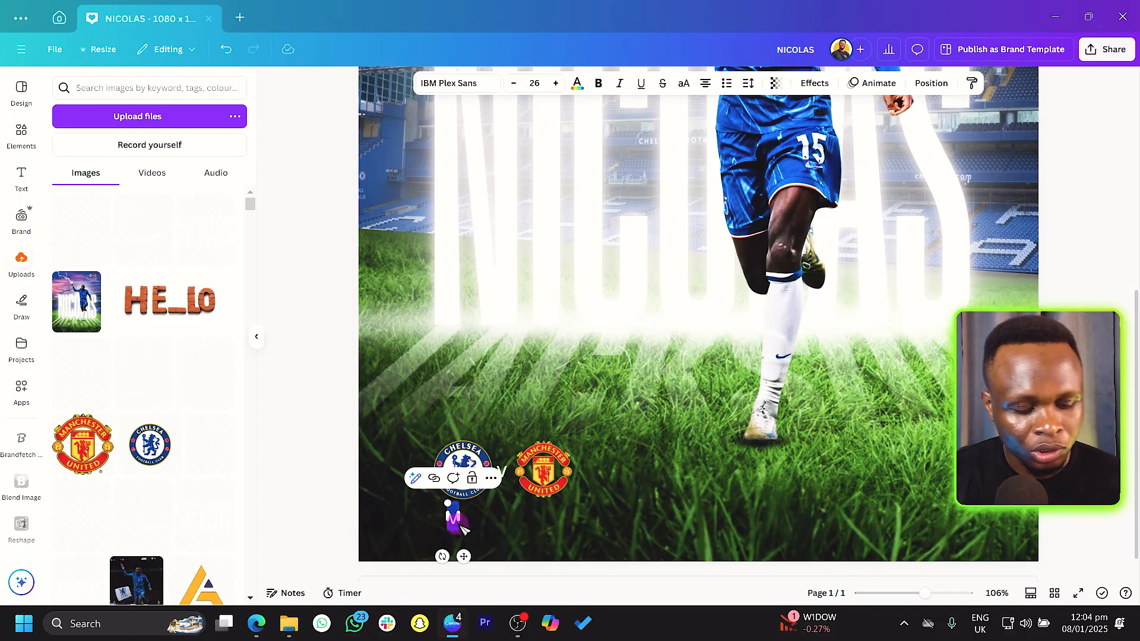
pyautogui.write('Sta')
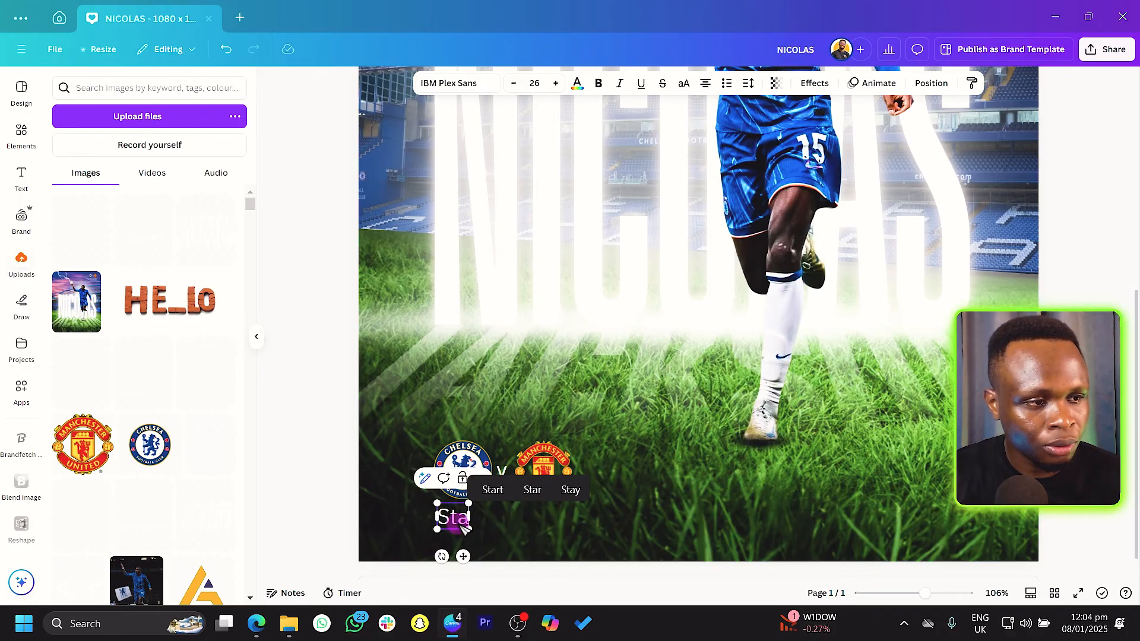
pyautogui.write('mford Bridge')
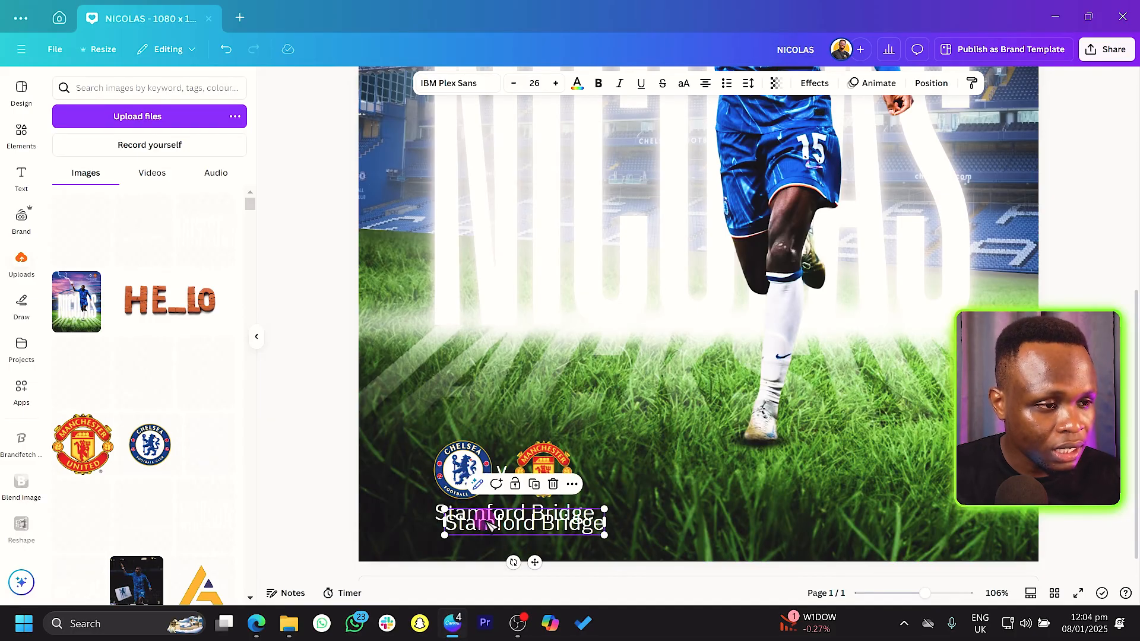
# Step: Duplicate the "Stamford Bridge" line directly beneath itself, change the copy to "08:00PM GMT" and shift it towards the venue line's left edge
pyautogui.moveTo(501, 527); pyautogui.dragTo(494, 540)
pyautogui.scroll(-2, 495, 541)
pyautogui.scroll(-1, 501, 538)
pyautogui.doubleClick(520, 512)
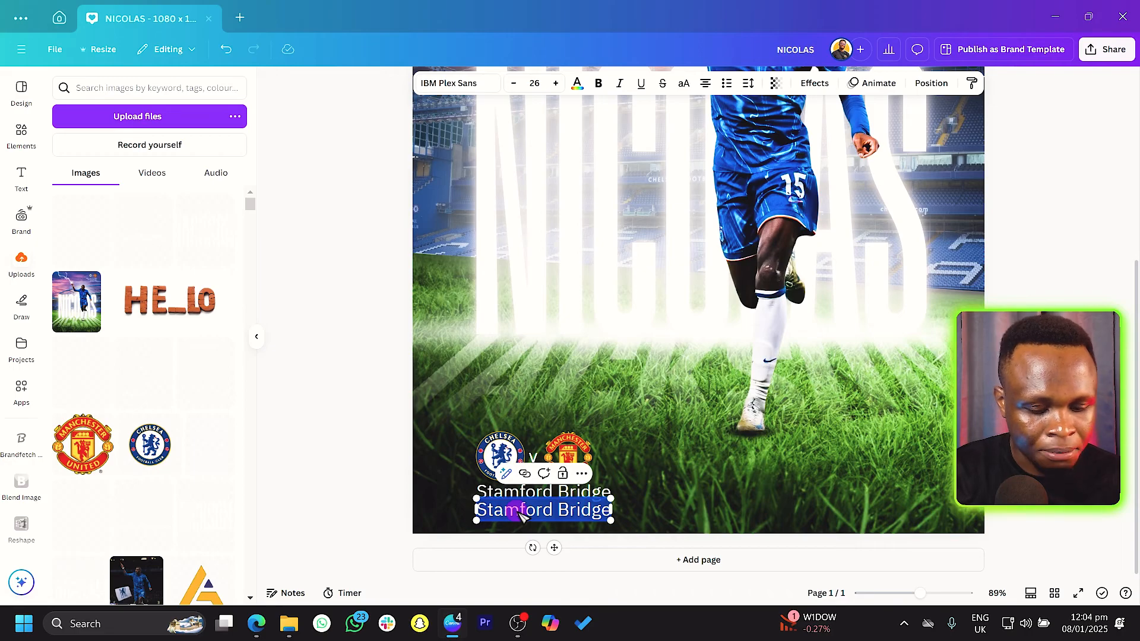
pyautogui.write('08:0')
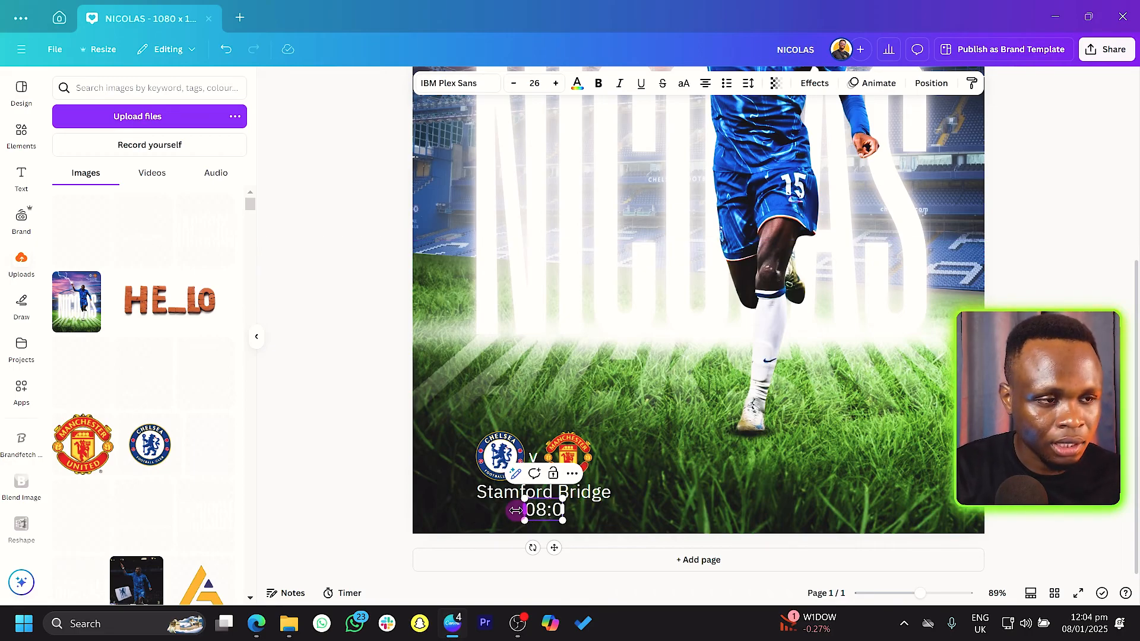
pyautogui.write('0OM')
pyautogui.press('BackSpace')
pyautogui.press('BackSpace')
pyautogui.write('PM')
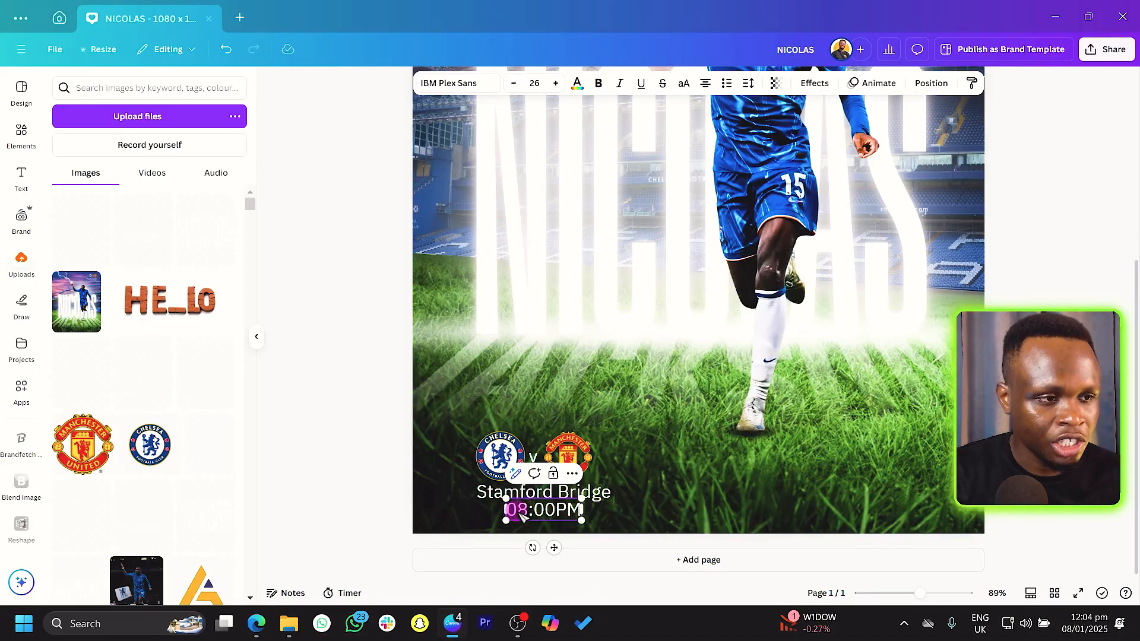
pyautogui.write(' GMT')
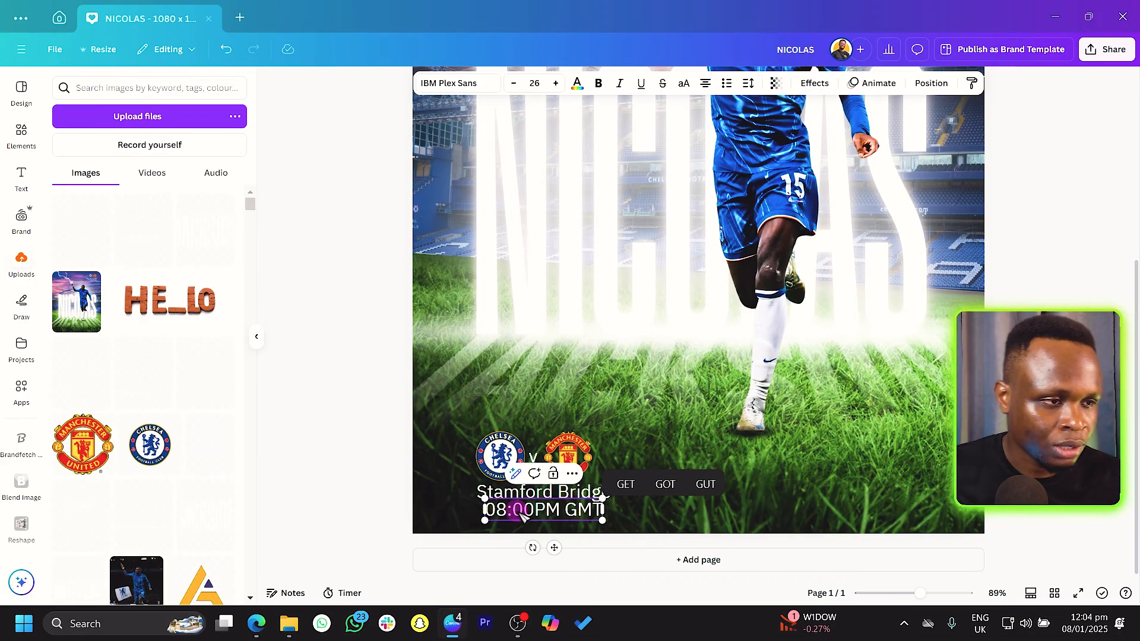
pyautogui.click(551, 552)
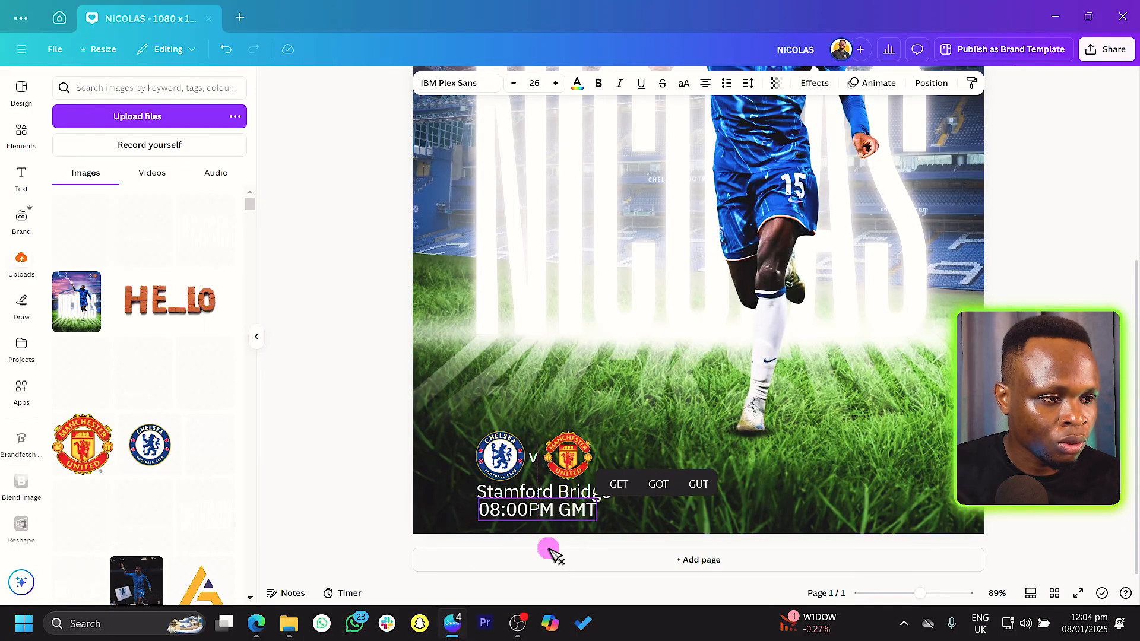
# Step: Move the crests, the "v" and both text lines together slightly up and to the left on the grass
pyautogui.keyDown('shift'); pyautogui.click(488, 489); pyautogui.keyUp('shift')
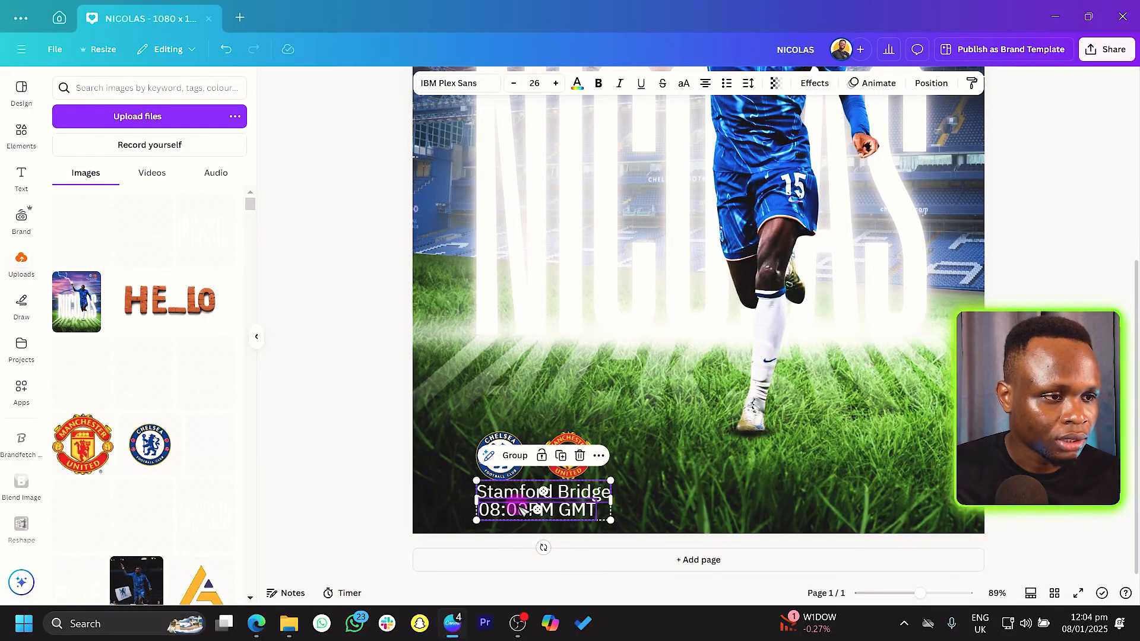
pyautogui.keyDown('shift'); pyautogui.click(499, 474); pyautogui.keyUp('shift')
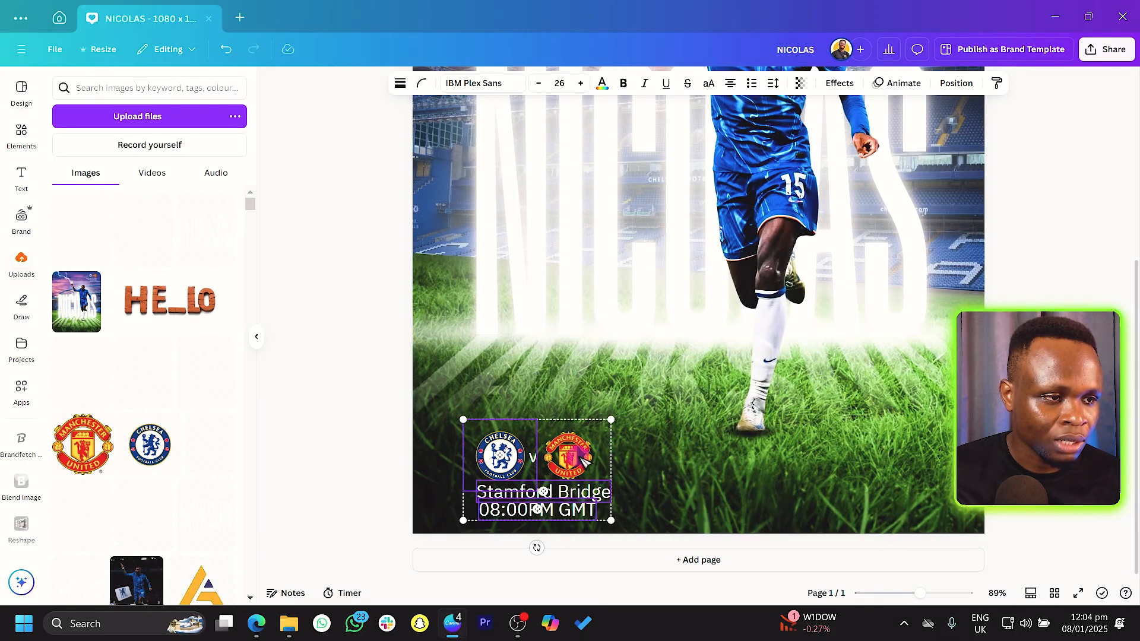
pyautogui.keyDown('shift'); pyautogui.click(570, 464); pyautogui.keyUp('shift')
pyautogui.moveTo(554, 464); pyautogui.dragTo(548, 445)
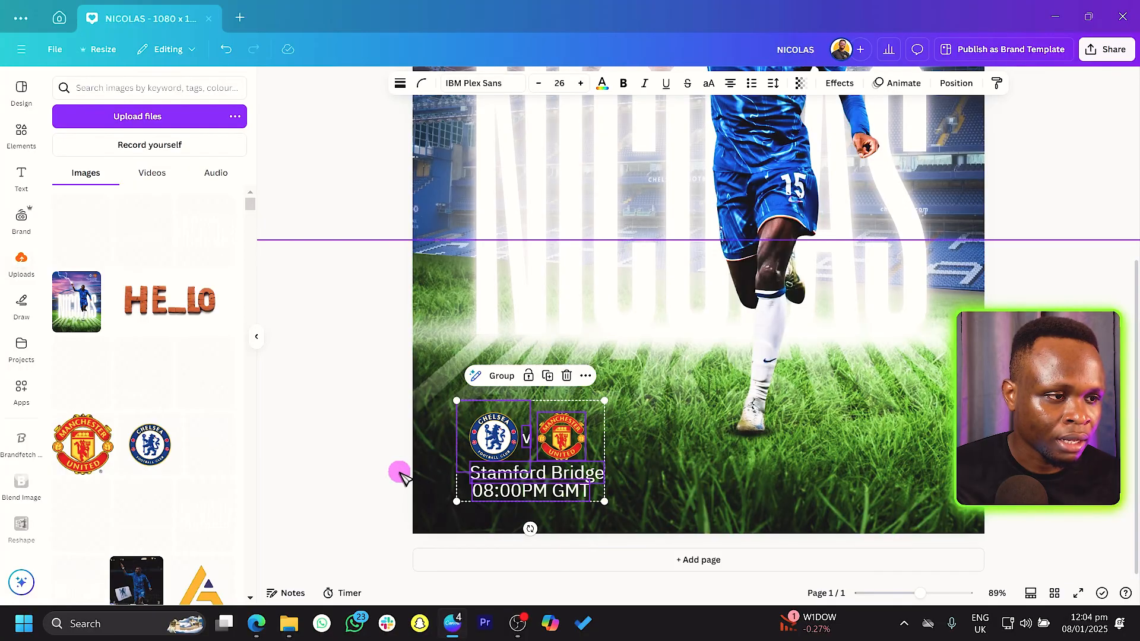
# Step: Set the venue and time lines to font size 21 and align them under the left edge of the Chelsea crest
pyautogui.click(507, 492)
pyautogui.keyDown('shift'); pyautogui.click(504, 476); pyautogui.keyUp('shift')
pyautogui.click(514, 83)
pyautogui.click(514, 83)
pyautogui.click(514, 83)
pyautogui.click(515, 83)
pyautogui.click(514, 83)
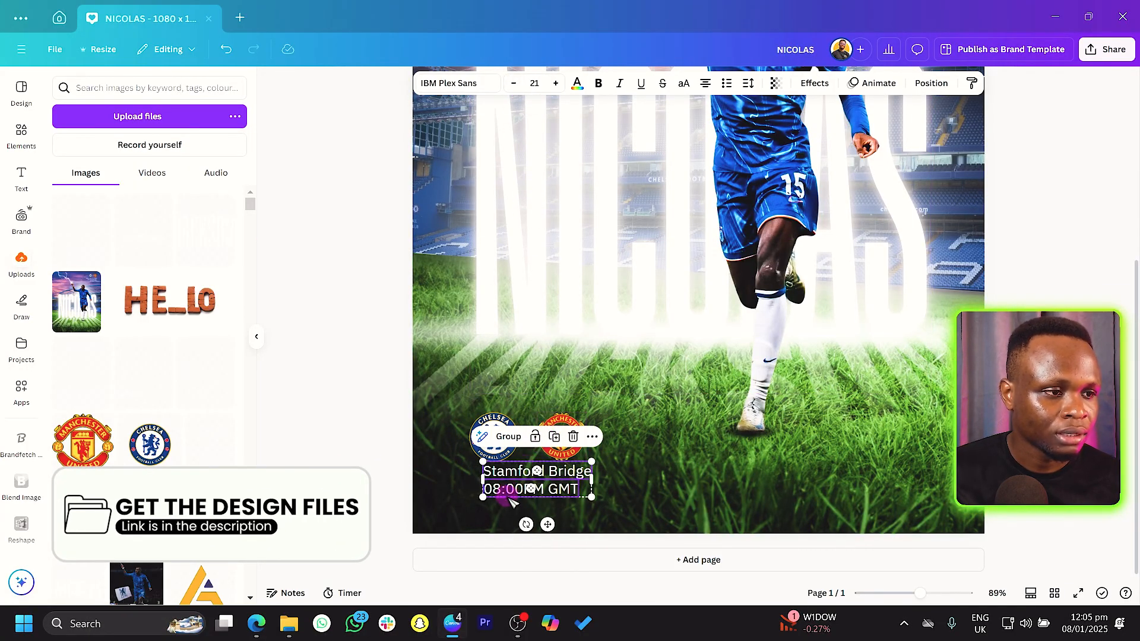
pyautogui.moveTo(511, 502); pyautogui.dragTo(500, 505)
pyautogui.click(356, 493)
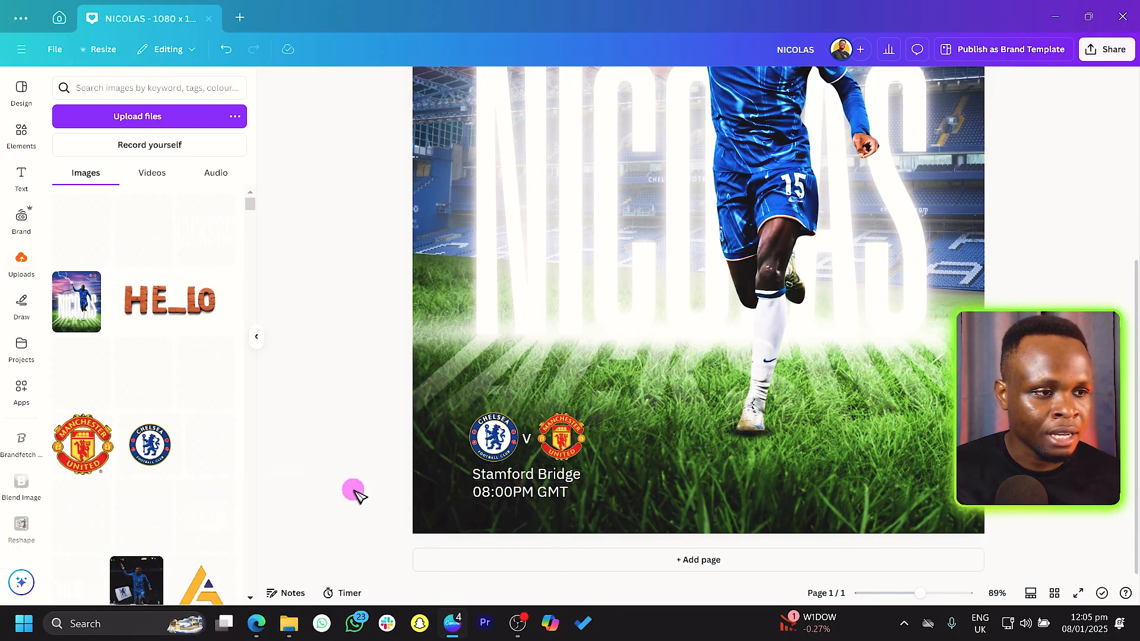
# Step: Select all the poster's elements and shift them together slightly down the page
pyautogui.scroll(-3, 359, 497)
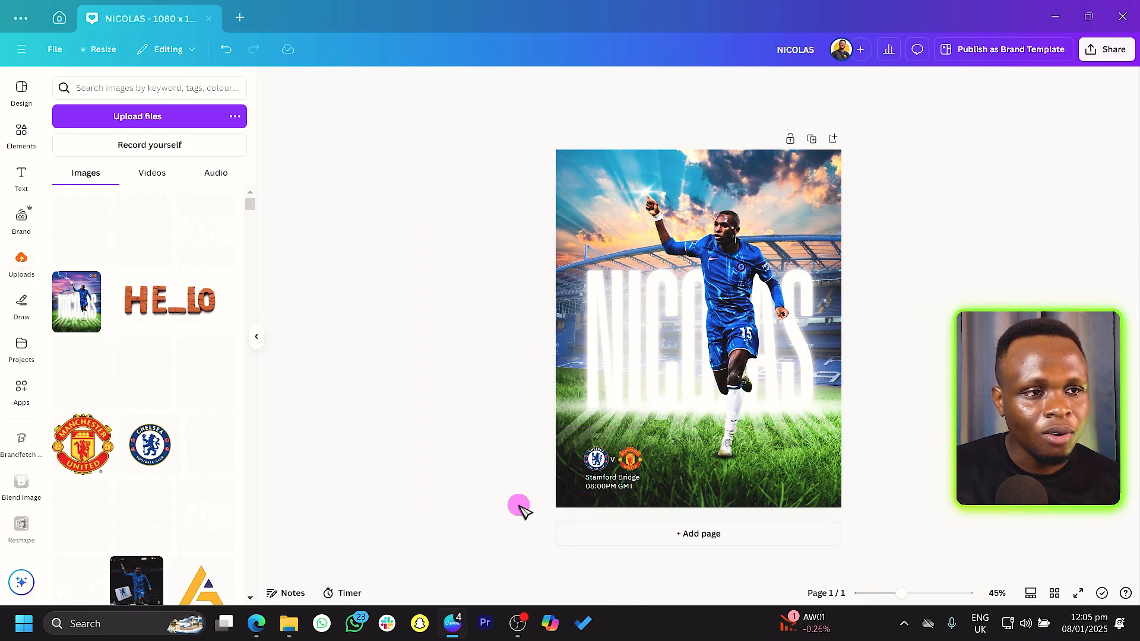
pyautogui.moveTo(947, 136); pyautogui.dragTo(484, 439)
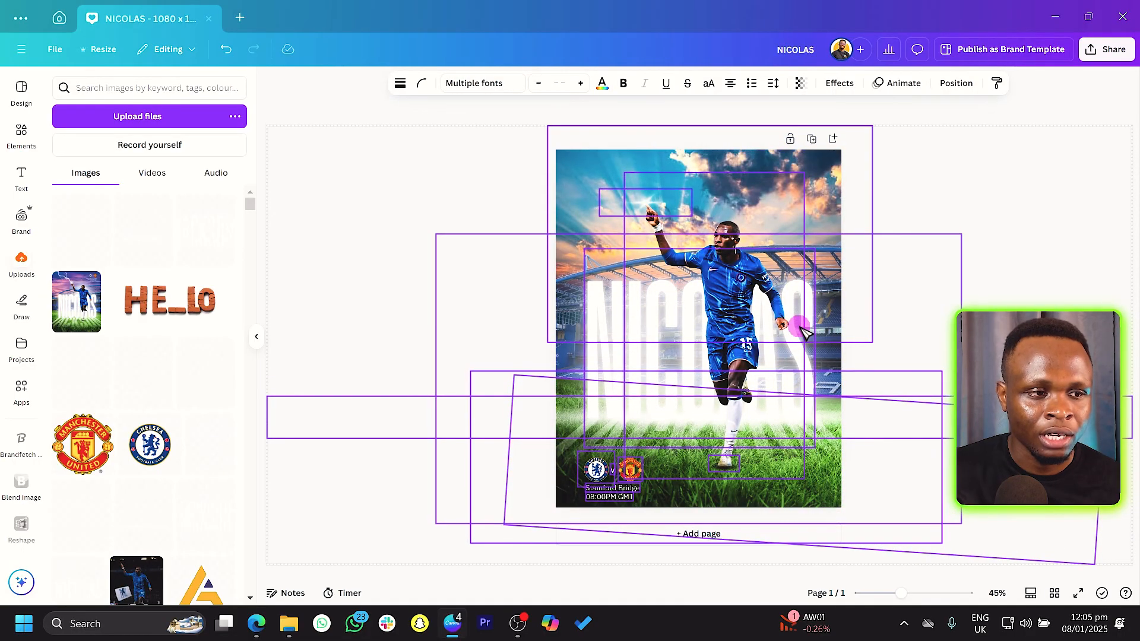
pyautogui.click(977, 205)
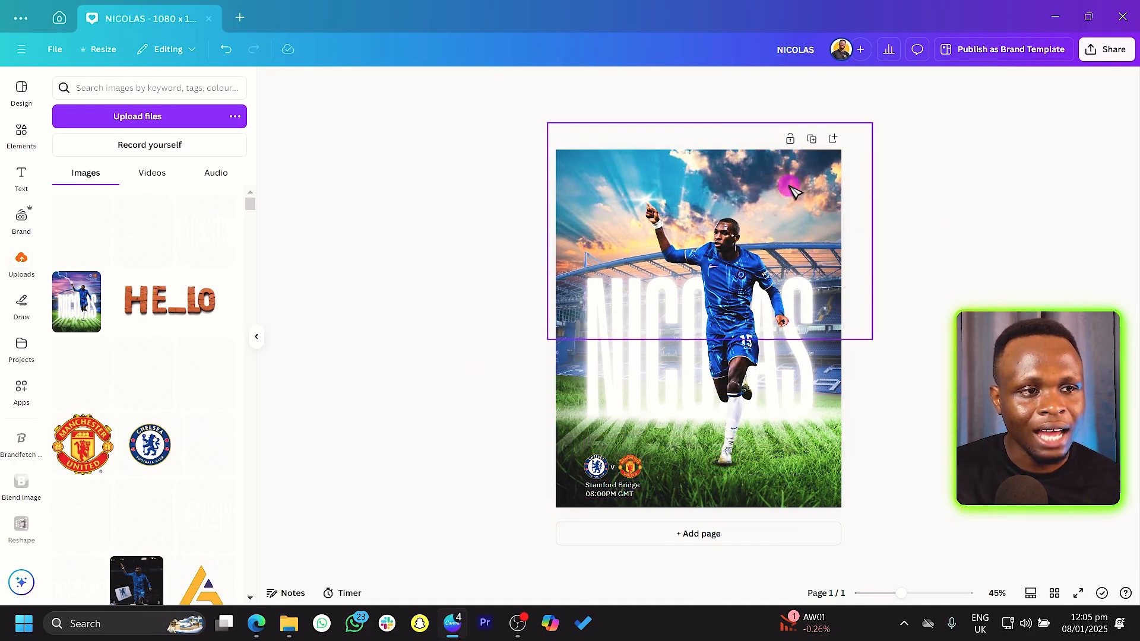
pyautogui.click(827, 248)
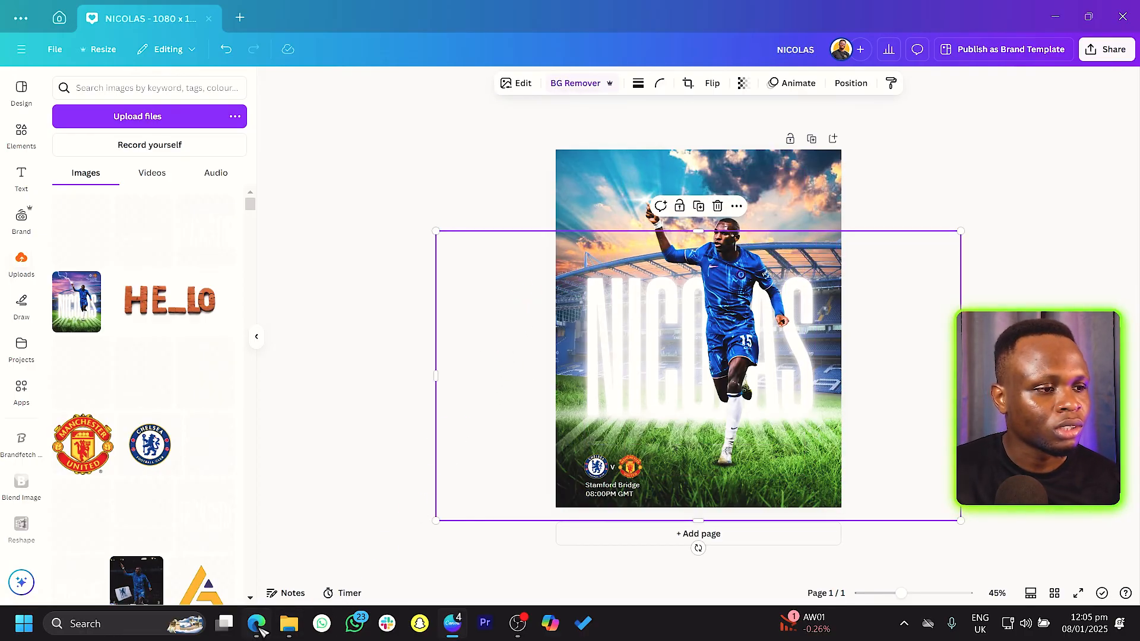
# Step: Switch to Edge, go to instagram.com and find and open the chelseafc profile
pyautogui.click(547, 477)
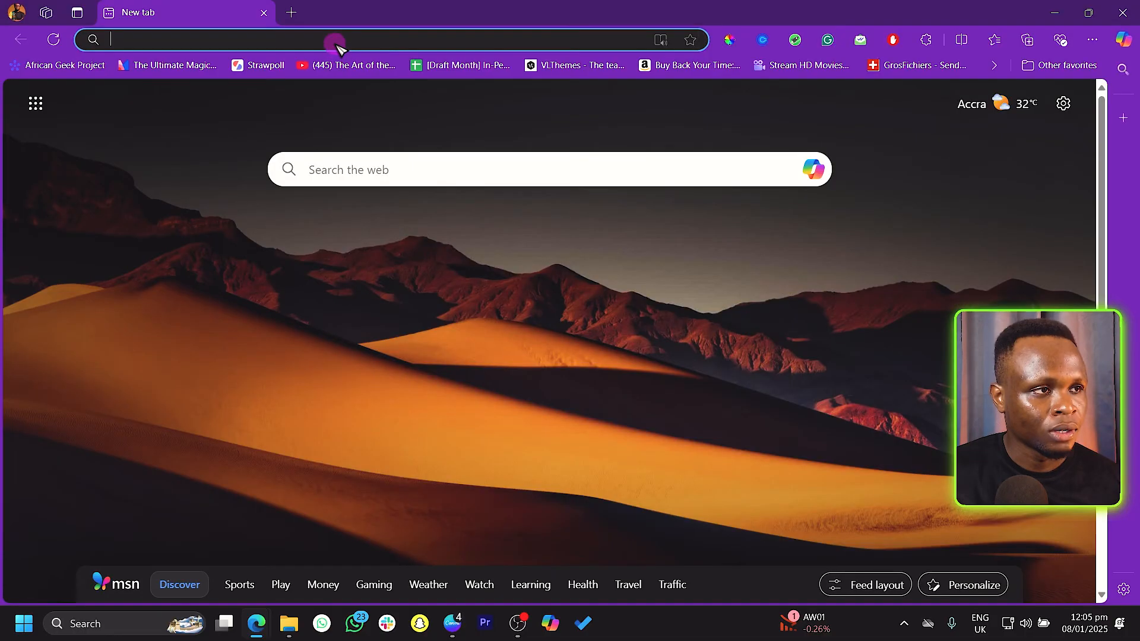
pyautogui.click(337, 45)
pyautogui.write('instagram.com')
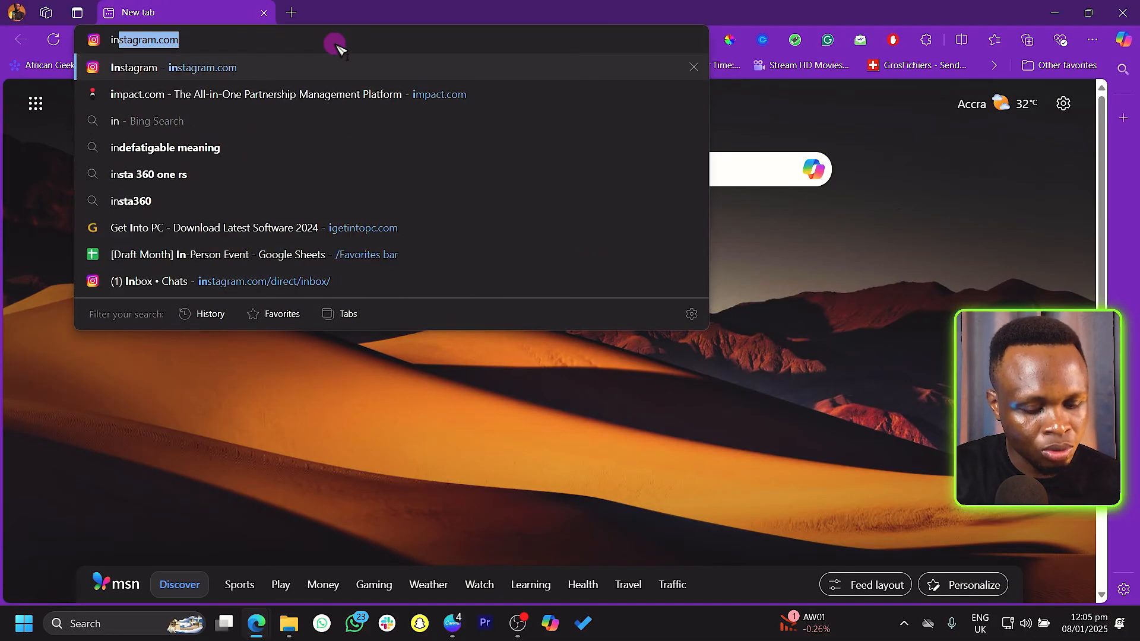
pyautogui.press('Return')
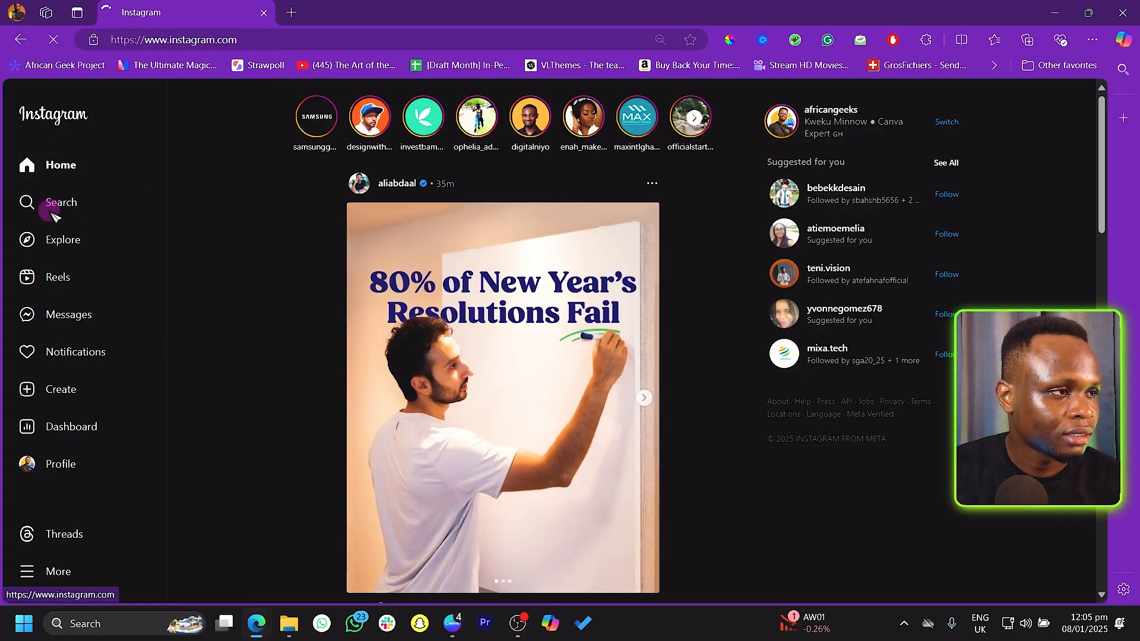
pyautogui.click(52, 208)
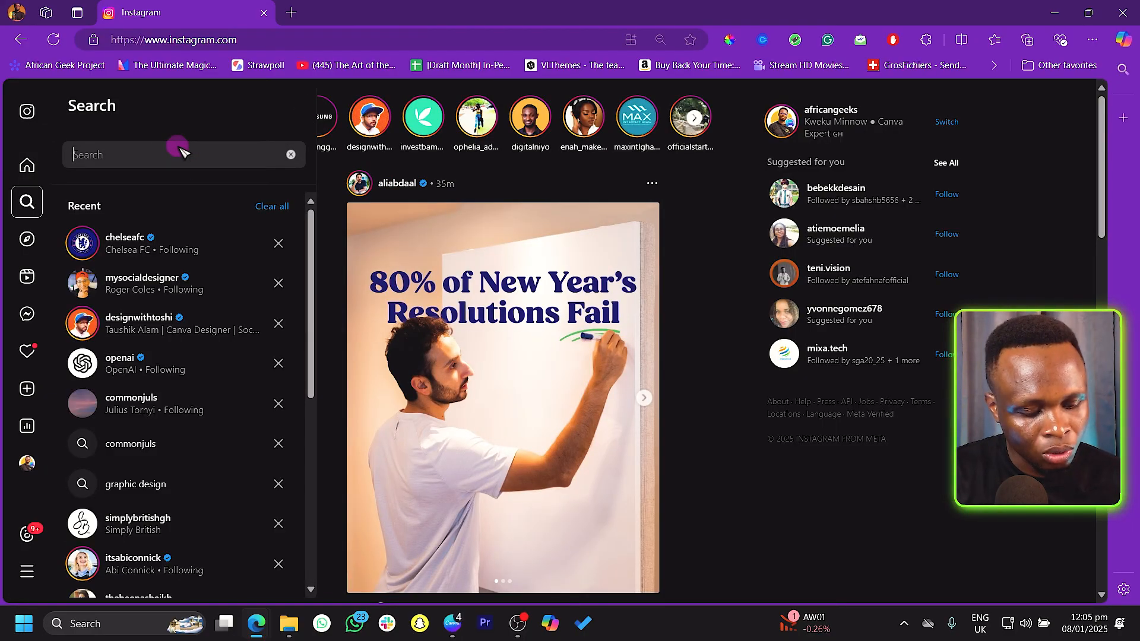
pyautogui.write('chel')
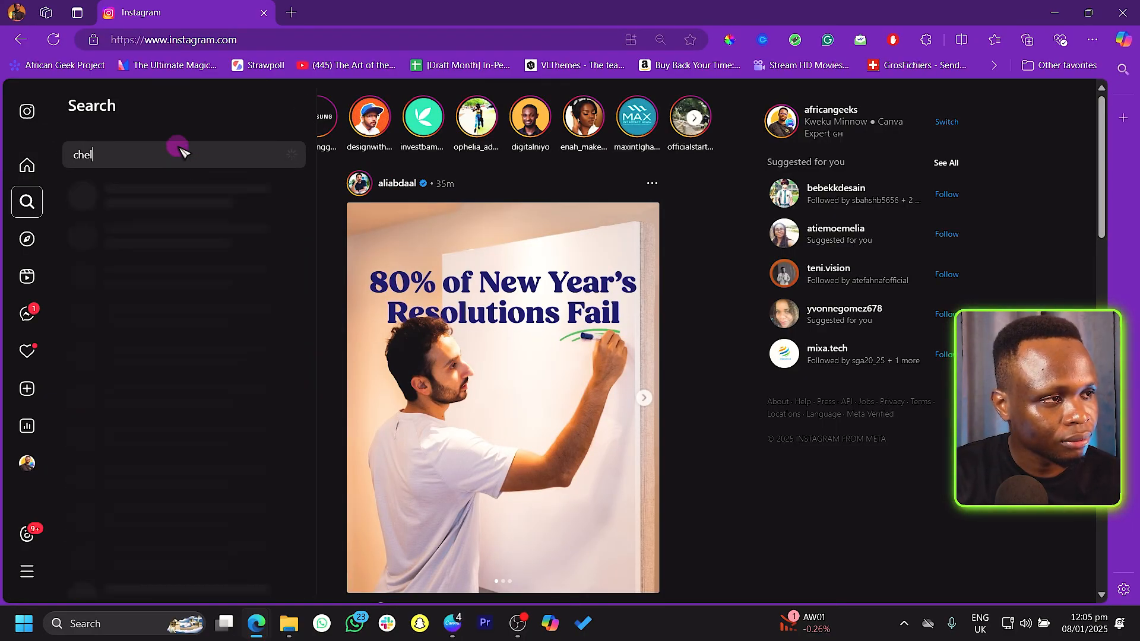
pyautogui.click(178, 236)
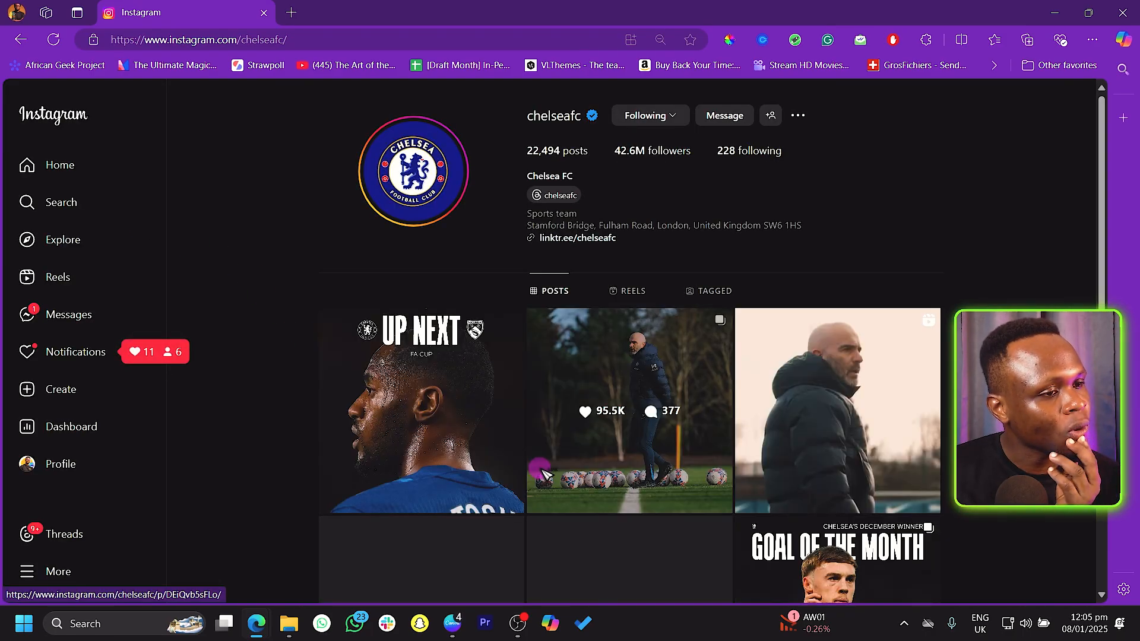
# Step: Browse the chelseafc posts for more photos of the player, checking back against the Canva poster
pyautogui.scroll(-5, 539, 450)
pyautogui.scroll(-6, 545, 470)
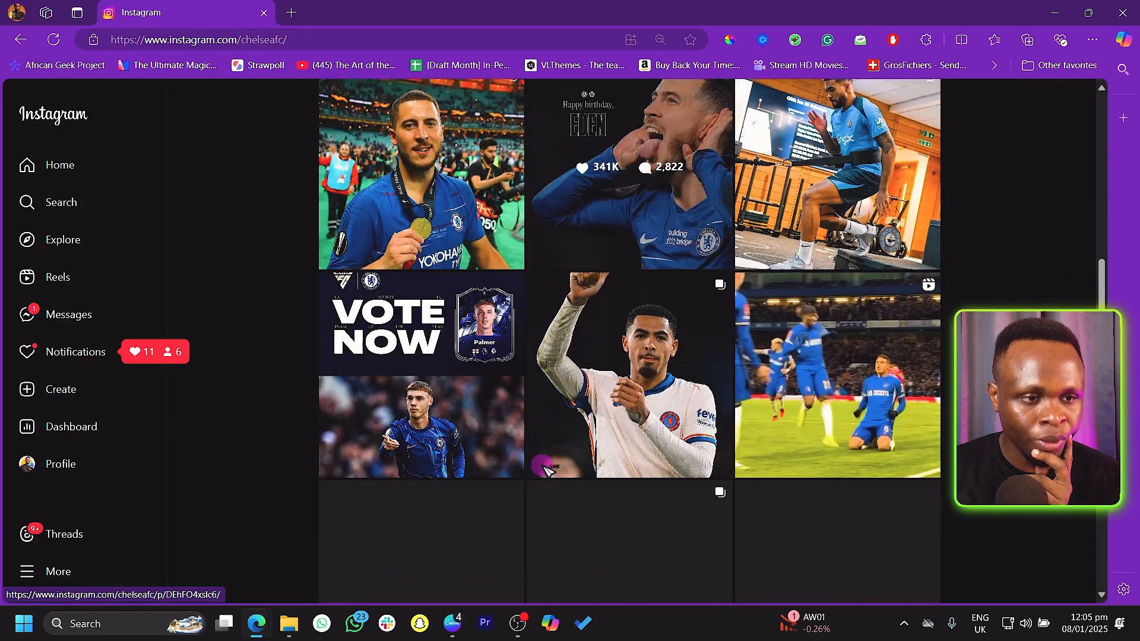
pyautogui.scroll(-11, 545, 467)
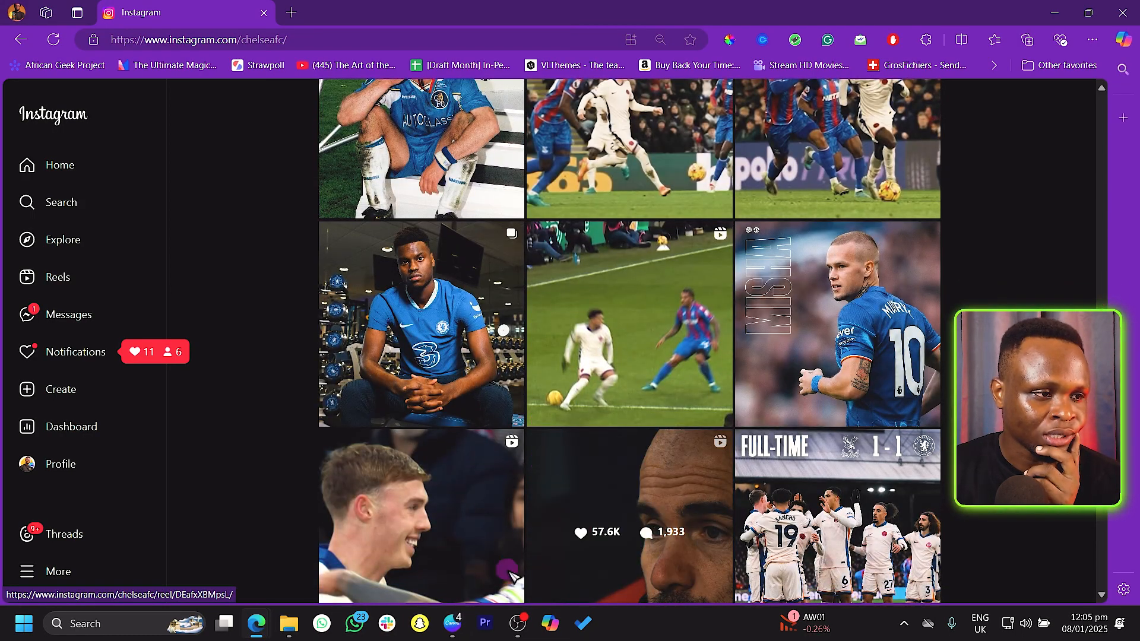
pyautogui.click(450, 625)
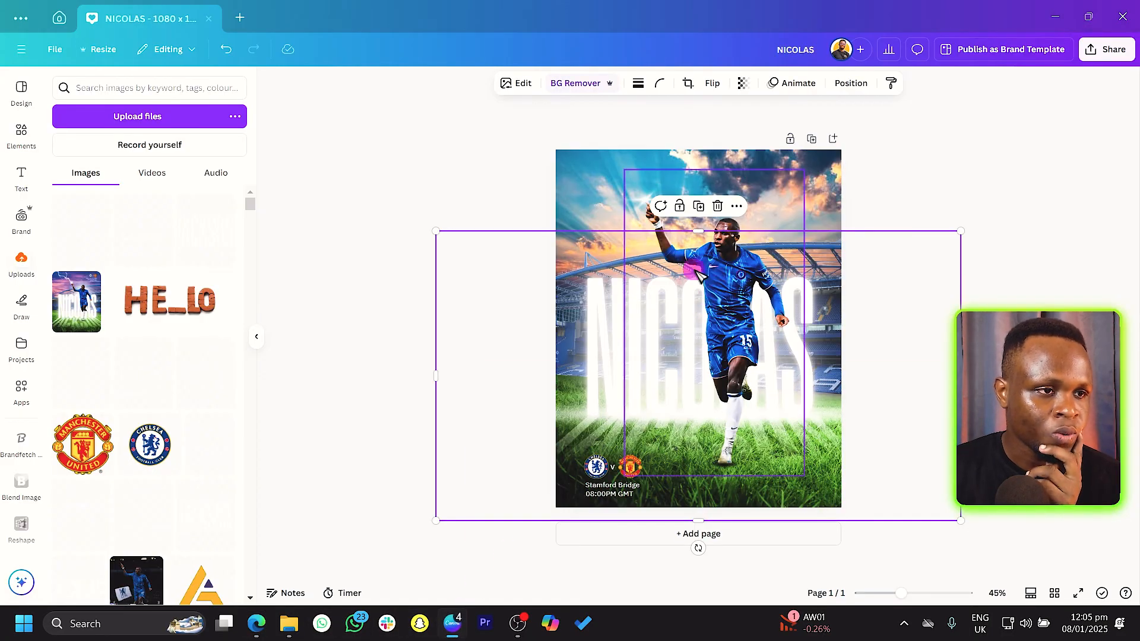
pyautogui.click(1055, 16)
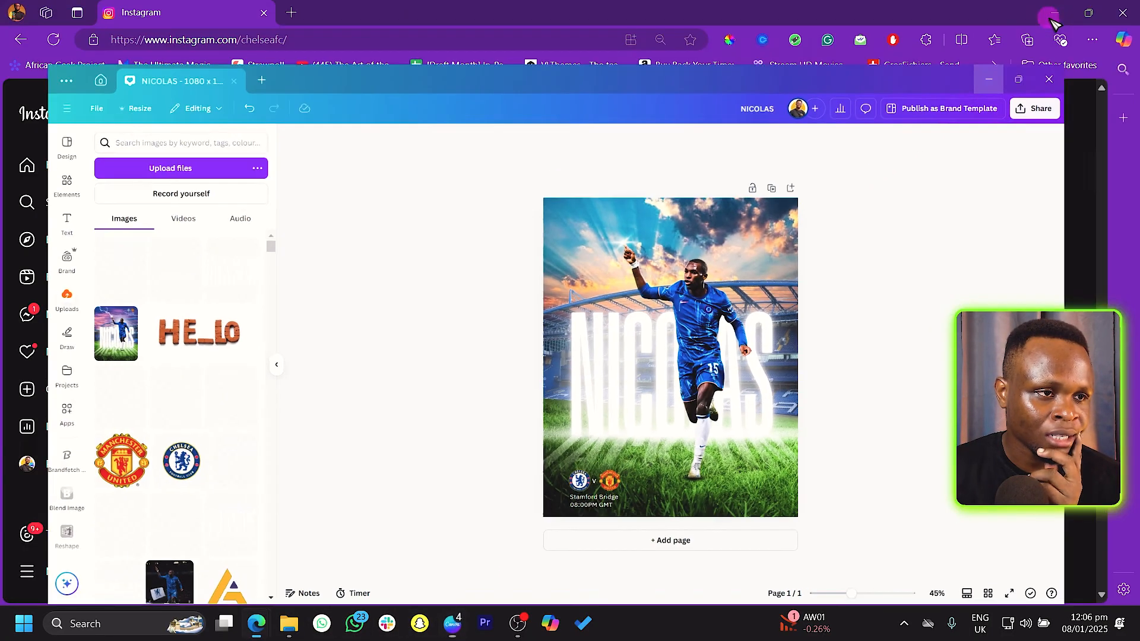
pyautogui.scroll(-5, 671, 419)
pyautogui.scroll(-5, 671, 419)
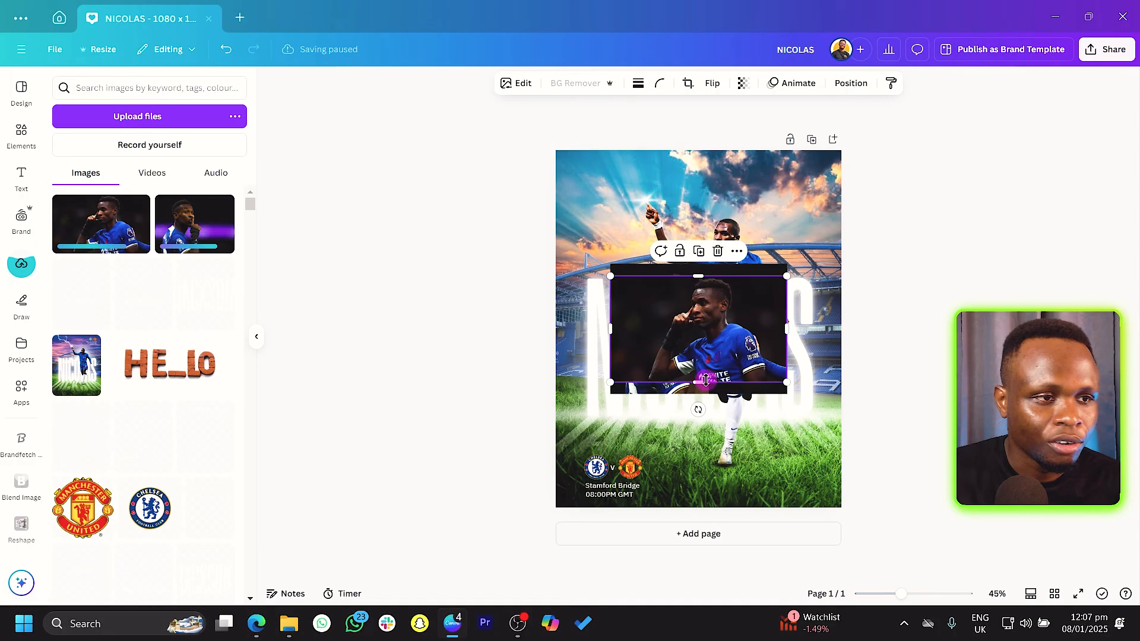
# Step: Arrange the two newly uploaded player photos over the poster's upper half and remove both of their backgrounds
pyautogui.moveTo(736, 352); pyautogui.dragTo(816, 267)
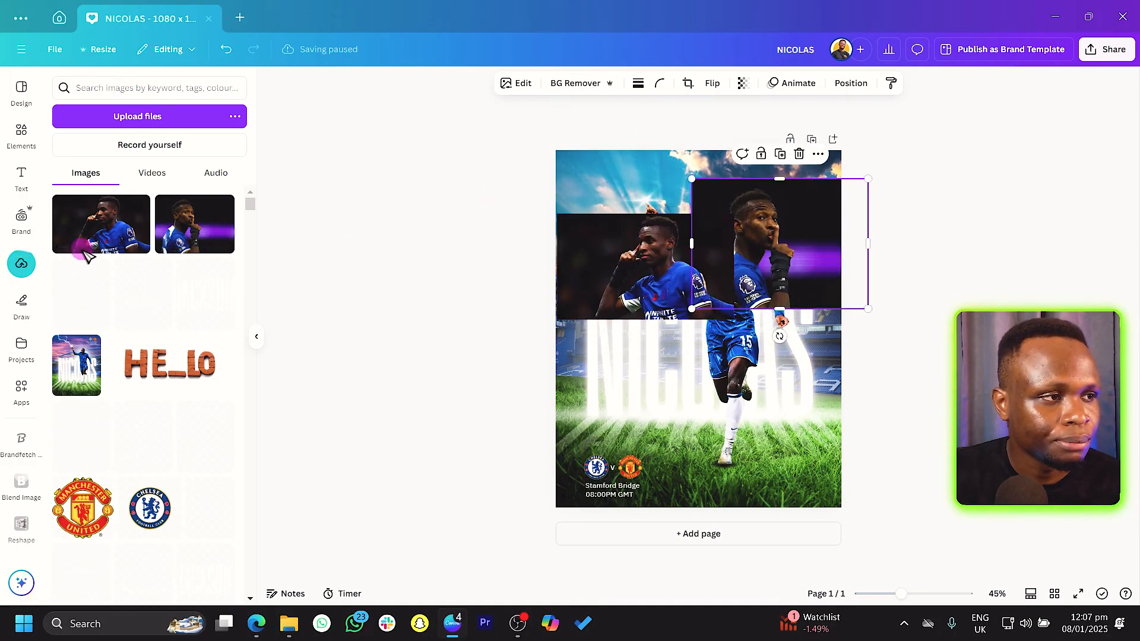
pyautogui.click(586, 85)
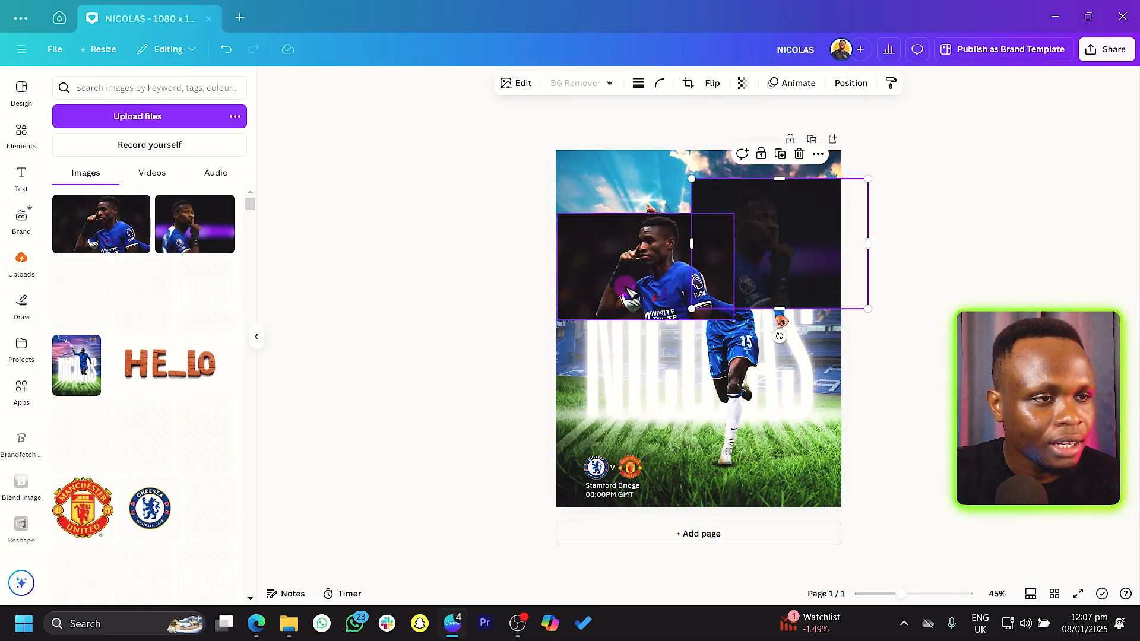
pyautogui.moveTo(637, 287)
pyautogui.mouseDown()
pyautogui.moveTo(624, 252)
pyautogui.moveTo(635, 397)
pyautogui.moveTo(659, 373)
pyautogui.moveTo(657, 283)
pyautogui.mouseUp()
pyautogui.click(585, 83)
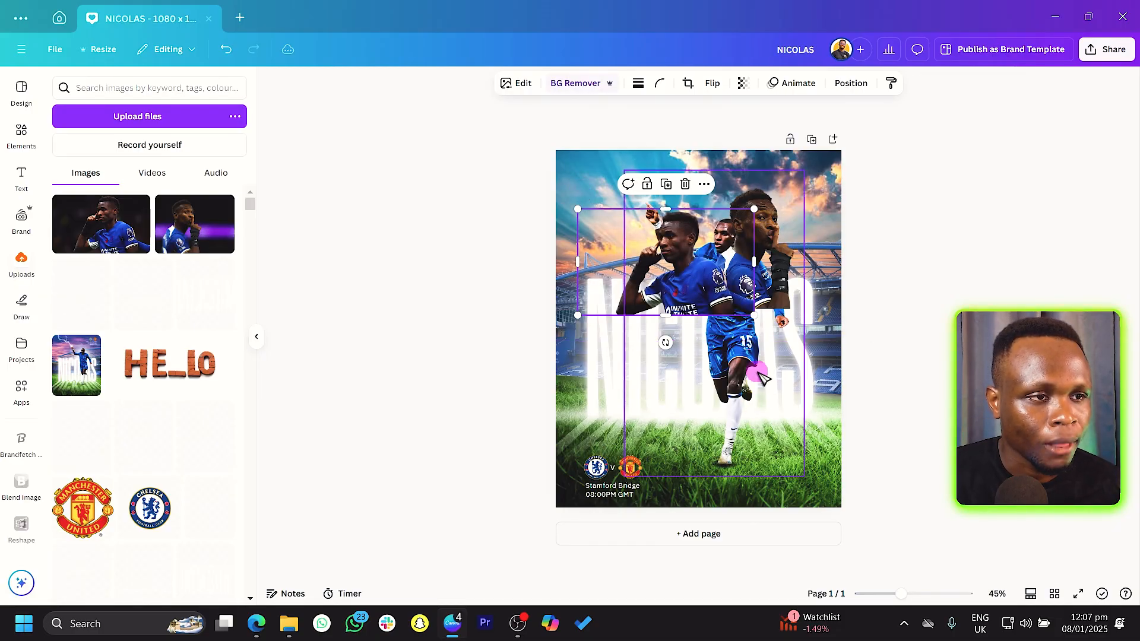
# Step: Enlarge the finger-on-lips player cut-out and place it at the upper right of the poster
pyautogui.moveTo(786, 295); pyautogui.dragTo(834, 261)
pyautogui.moveTo(917, 216); pyautogui.dragTo(856, 231)
pyautogui.moveTo(742, 276); pyautogui.dragTo(670, 346)
# Step: Shift all the poster elements slightly down and move the crests, "v" and match details back up onto the grass
pyautogui.moveTo(482, 115); pyautogui.dragTo(908, 518)
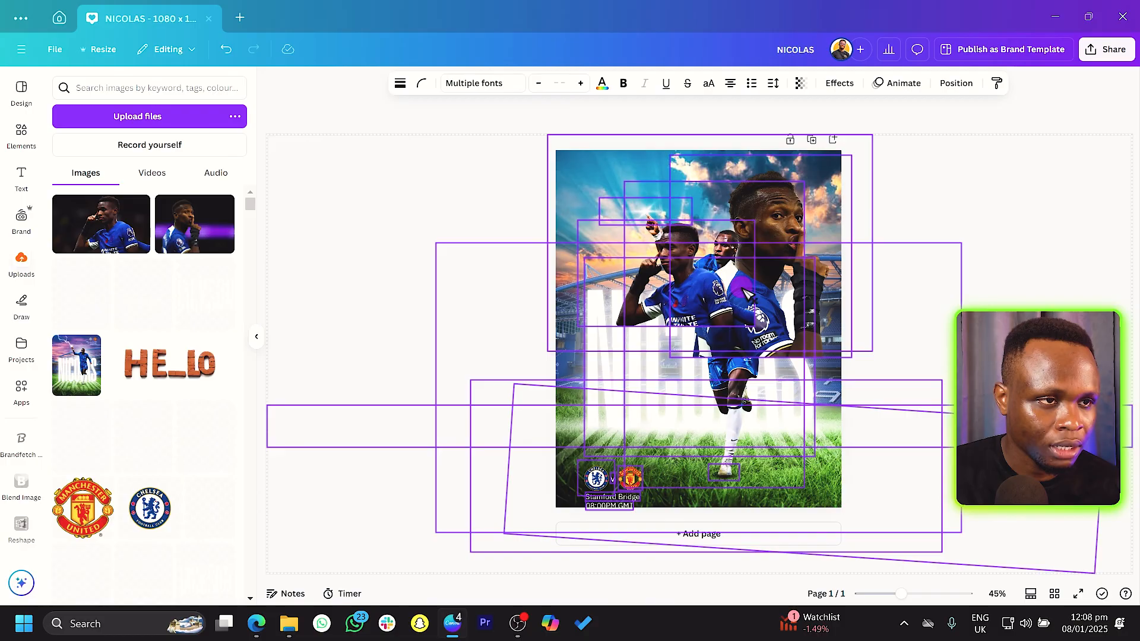
pyautogui.click(602, 501)
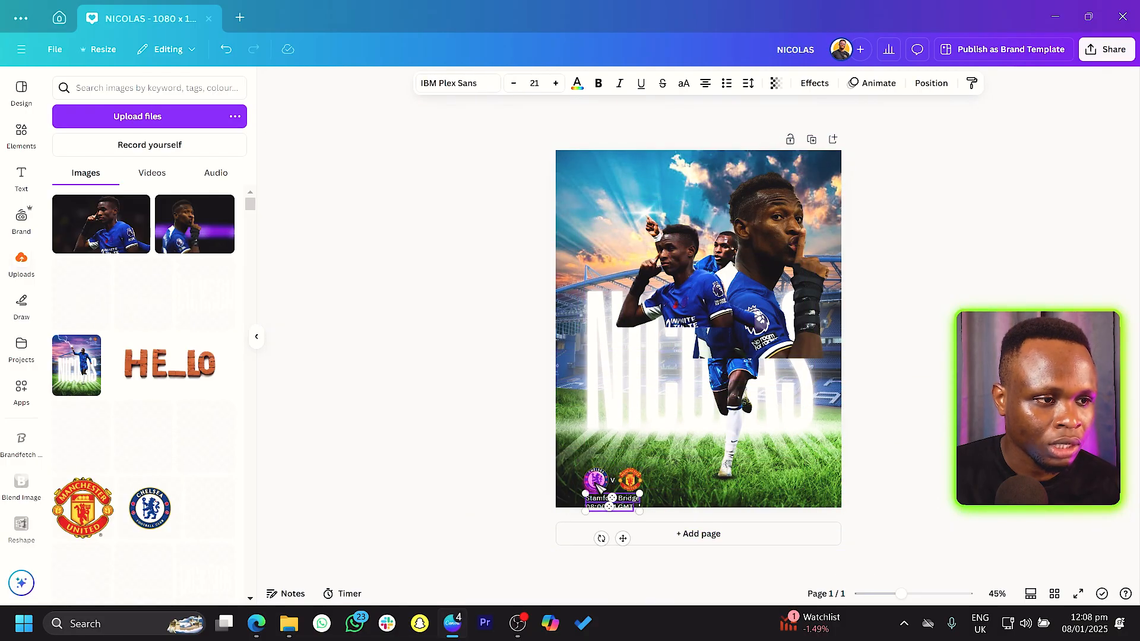
pyautogui.click(614, 486)
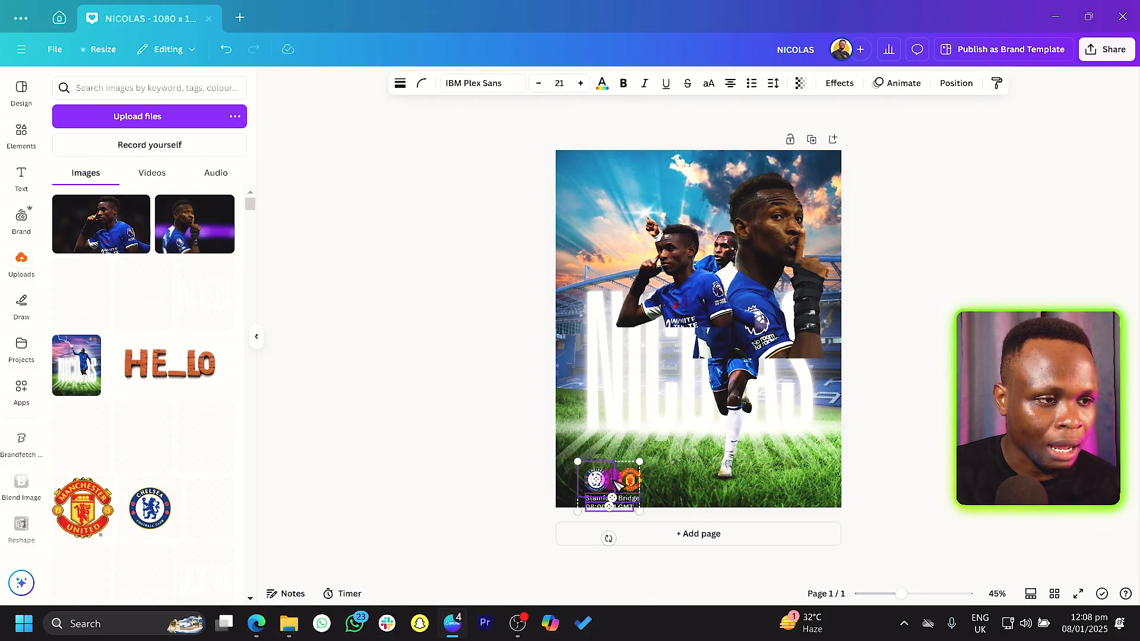
pyautogui.moveTo(616, 483); pyautogui.dragTo(637, 479)
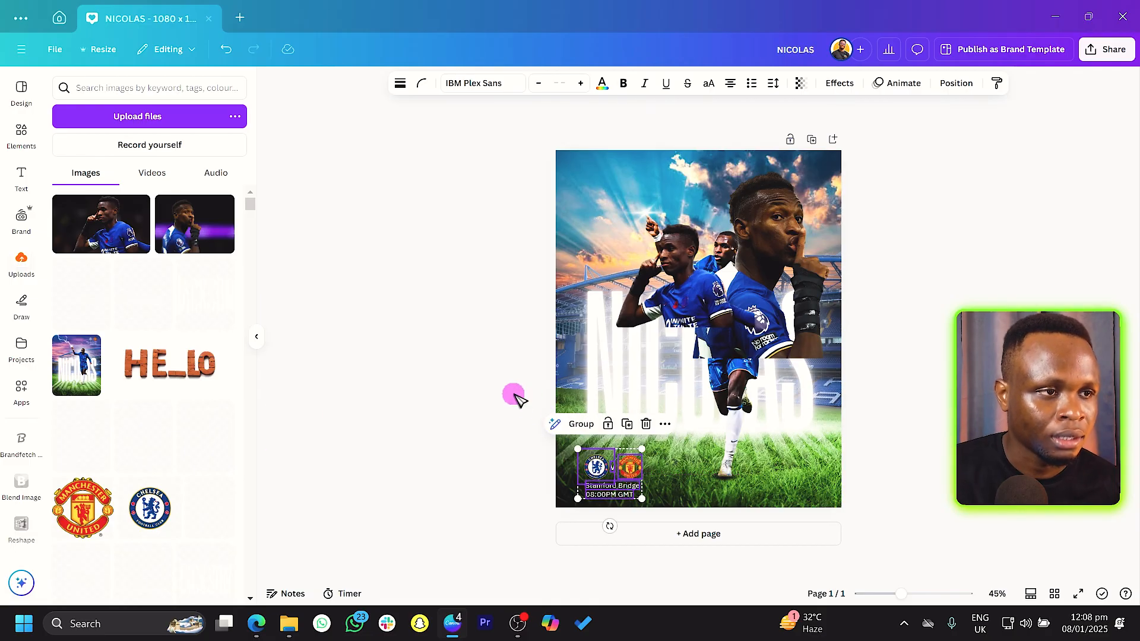
# Step: Move the finger-on-lips cut-out slightly up, send it behind the running player and crop its lower edge
pyautogui.click(802, 300)
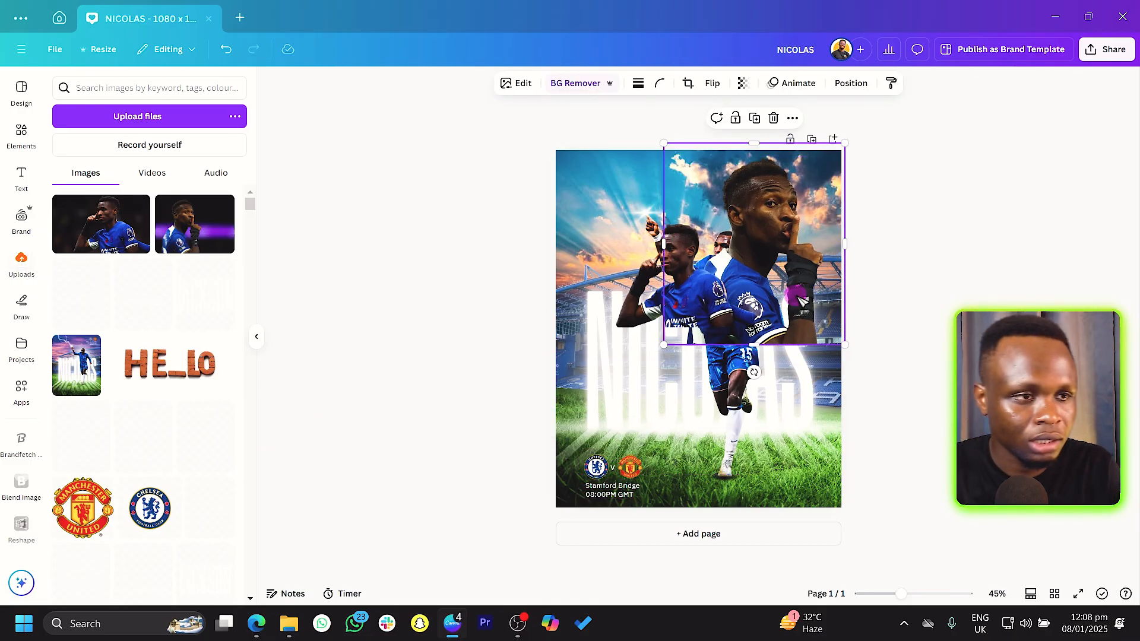
pyautogui.hotkey('ctrl', '[')
pyautogui.hotkey('ctrl', '[')
pyautogui.moveTo(754, 344); pyautogui.dragTo(770, 335)
# Step: Enlarge the finger-to-temple cut-out, place it beside the other portrait and send it behind the running player and the NICOLAS lettering
pyautogui.click(659, 297)
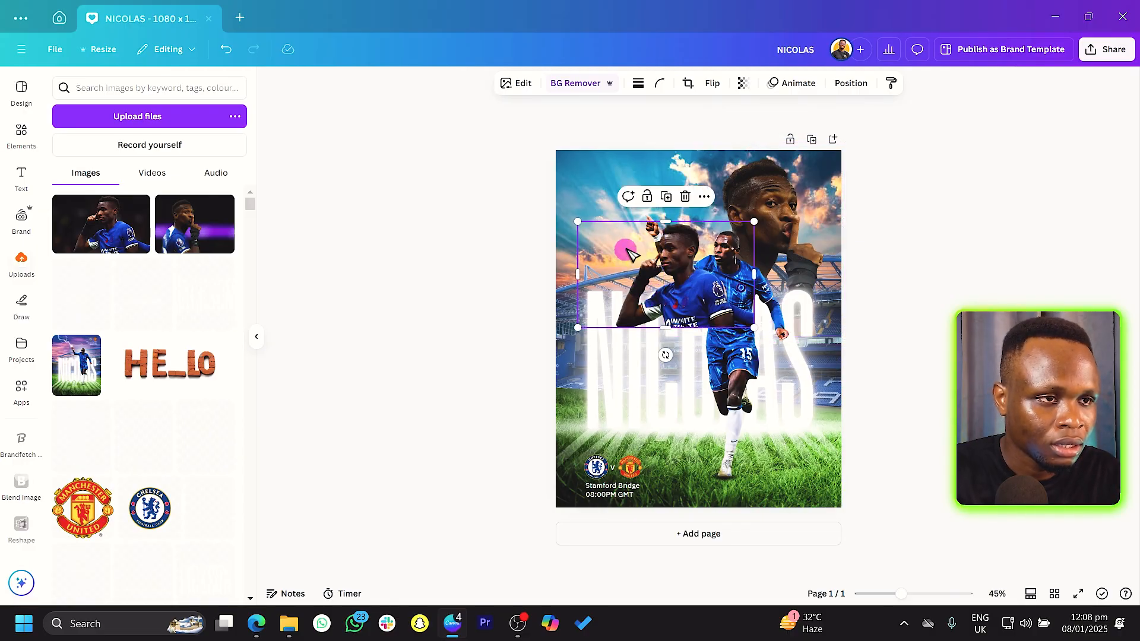
pyautogui.moveTo(578, 220); pyautogui.dragTo(489, 165)
pyautogui.moveTo(690, 286); pyautogui.dragTo(744, 278)
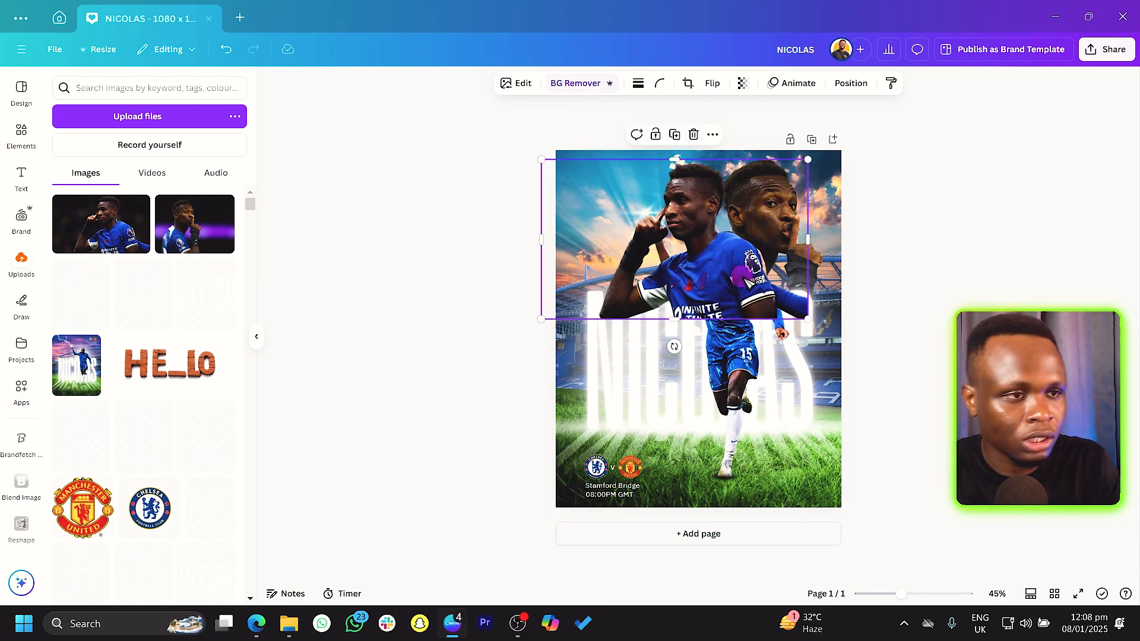
pyautogui.hotkey('ctrl', '[')
pyautogui.hotkey('ctrl', '[')
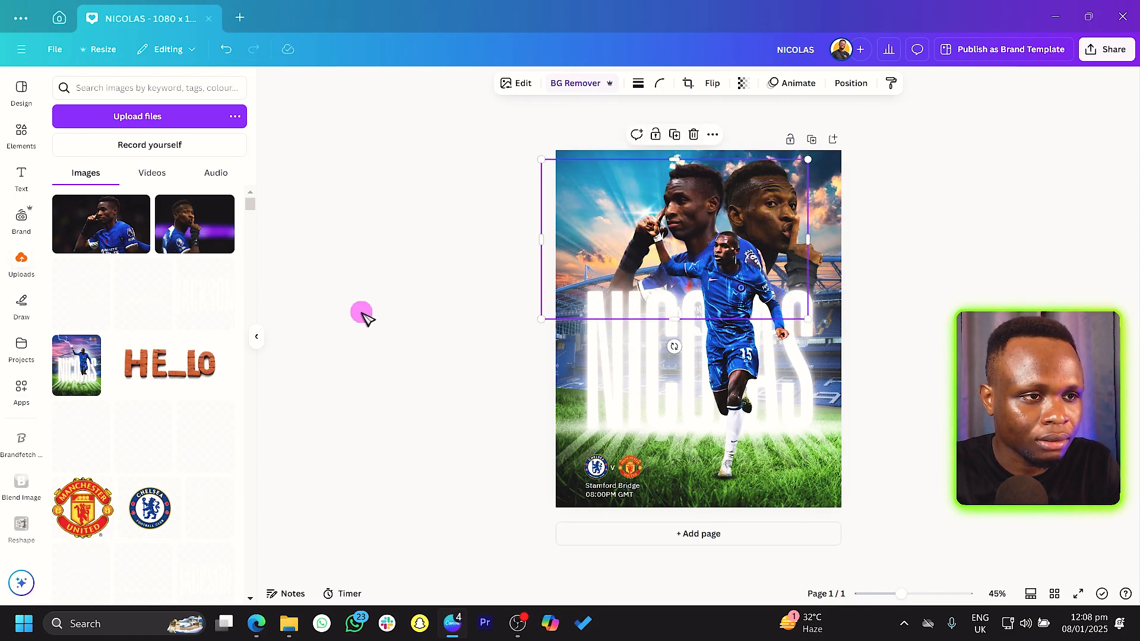
pyautogui.click(439, 324)
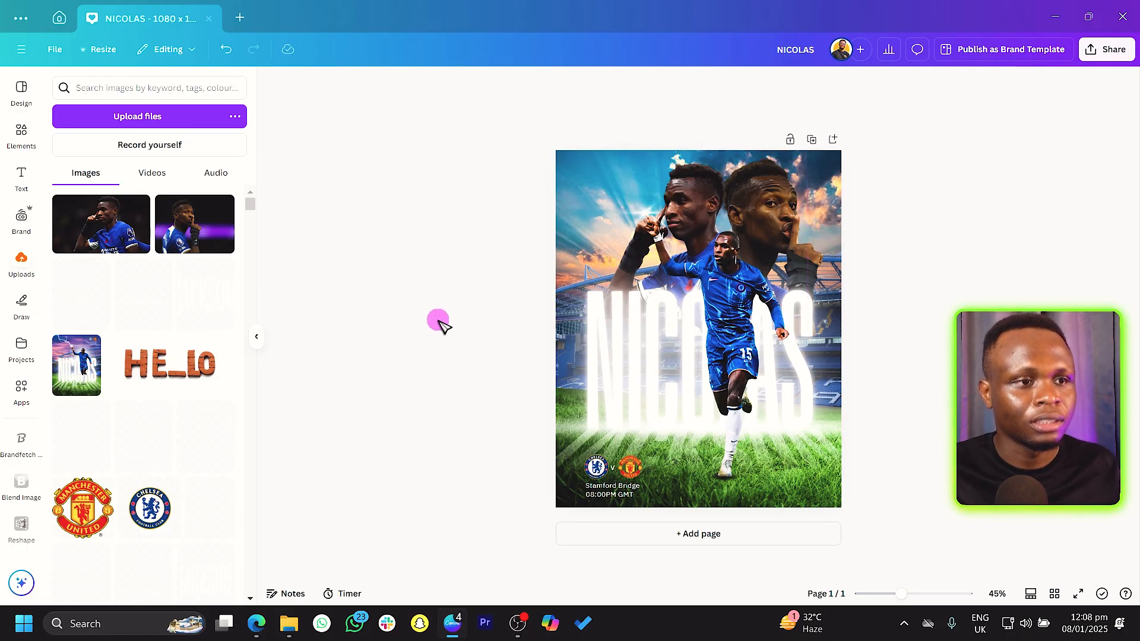
# Step: Copy the running player's image style onto the finger-on-lips cut-out and from that onto the finger-to-temple cut-out
pyautogui.rightClick(760, 212)
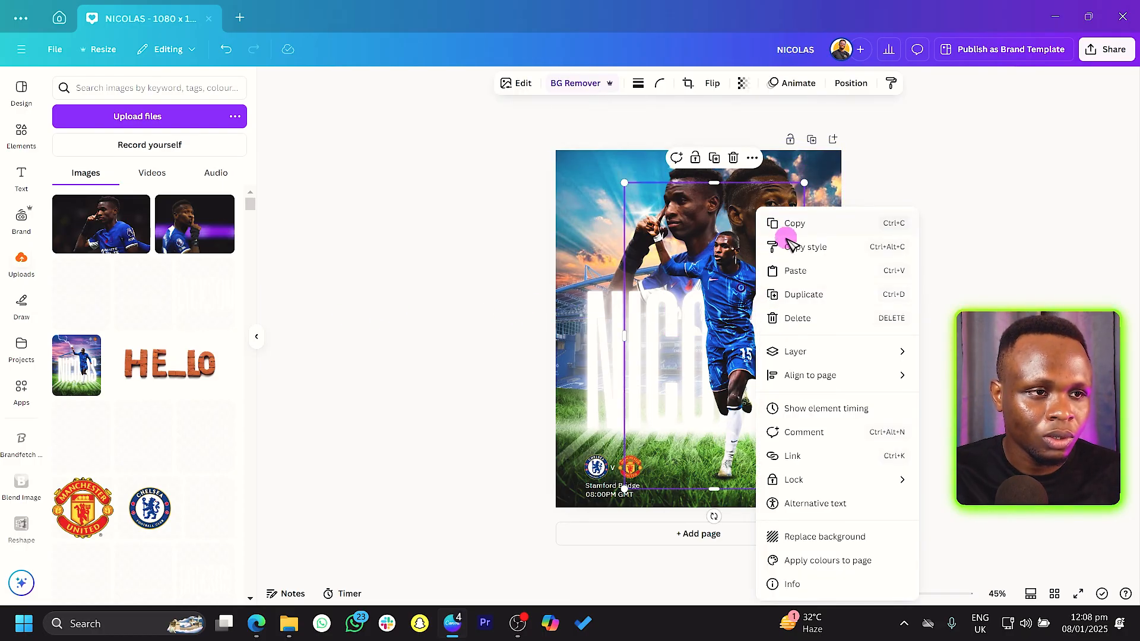
pyautogui.click(794, 249)
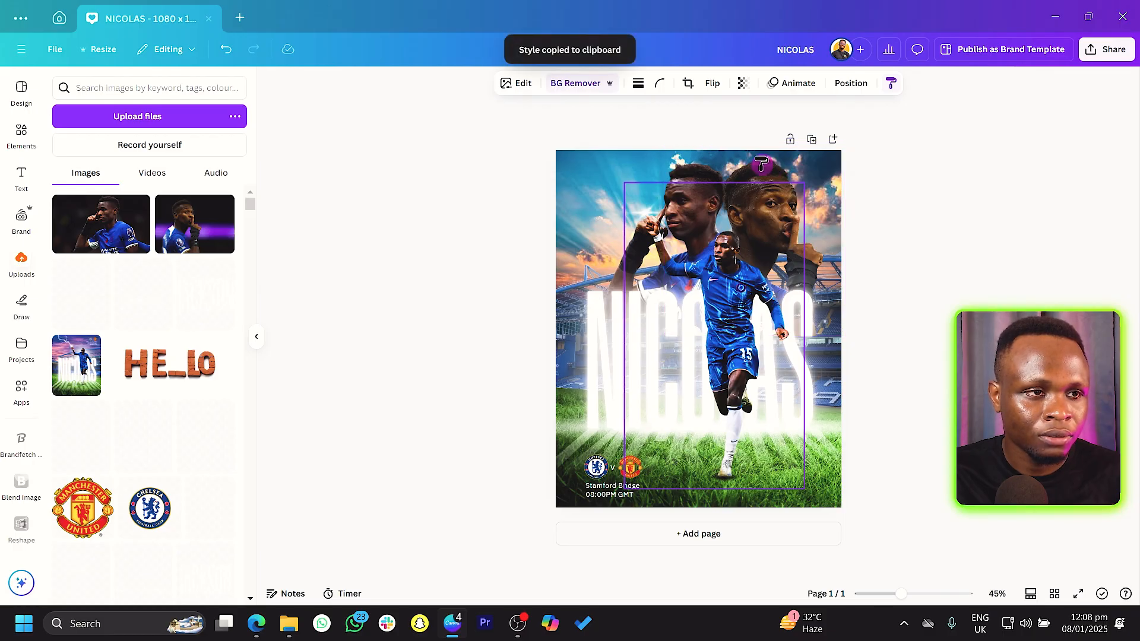
pyautogui.click(762, 164)
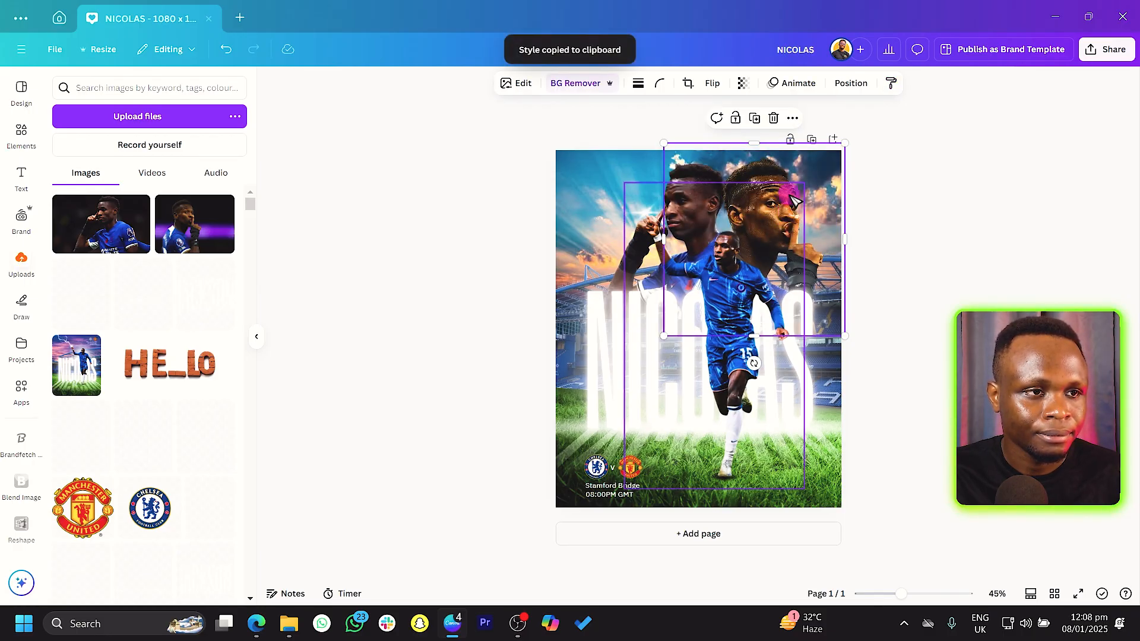
pyautogui.rightClick(766, 192)
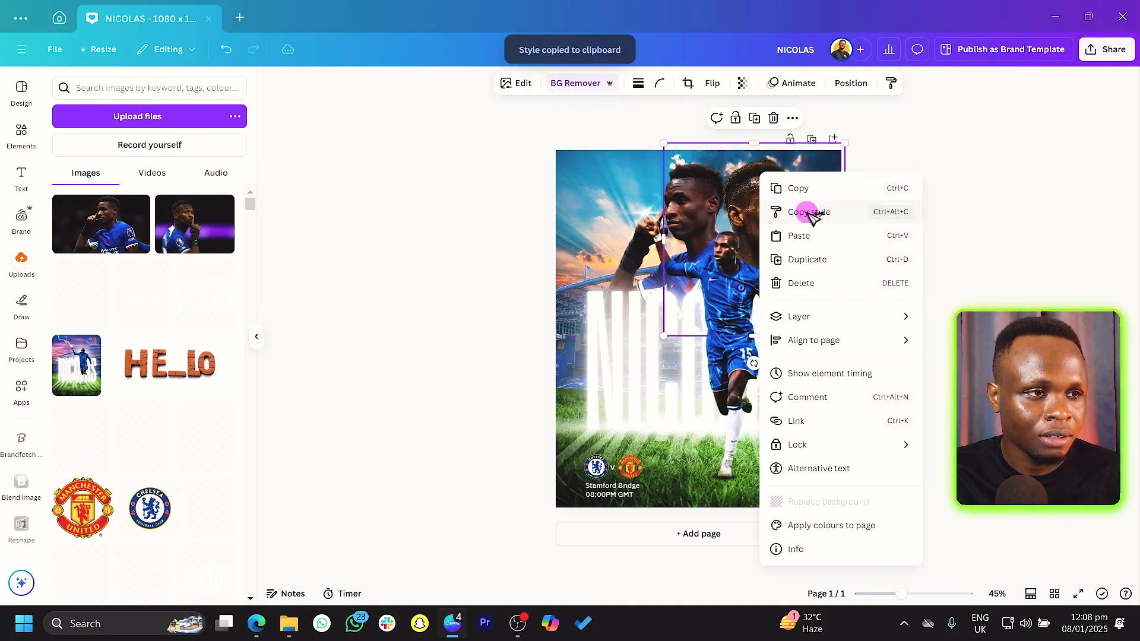
pyautogui.click(805, 212)
pyautogui.click(646, 177)
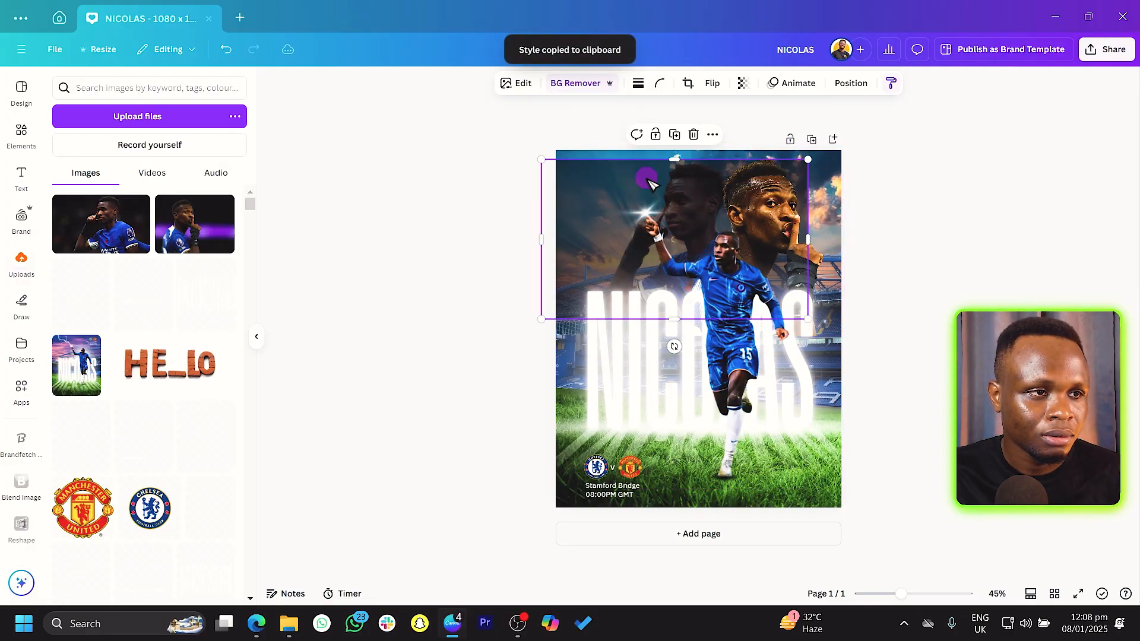
pyautogui.click(426, 271)
# Step: Crop the empty area off the left side of the finger-to-temple cut-out
pyautogui.click(561, 253)
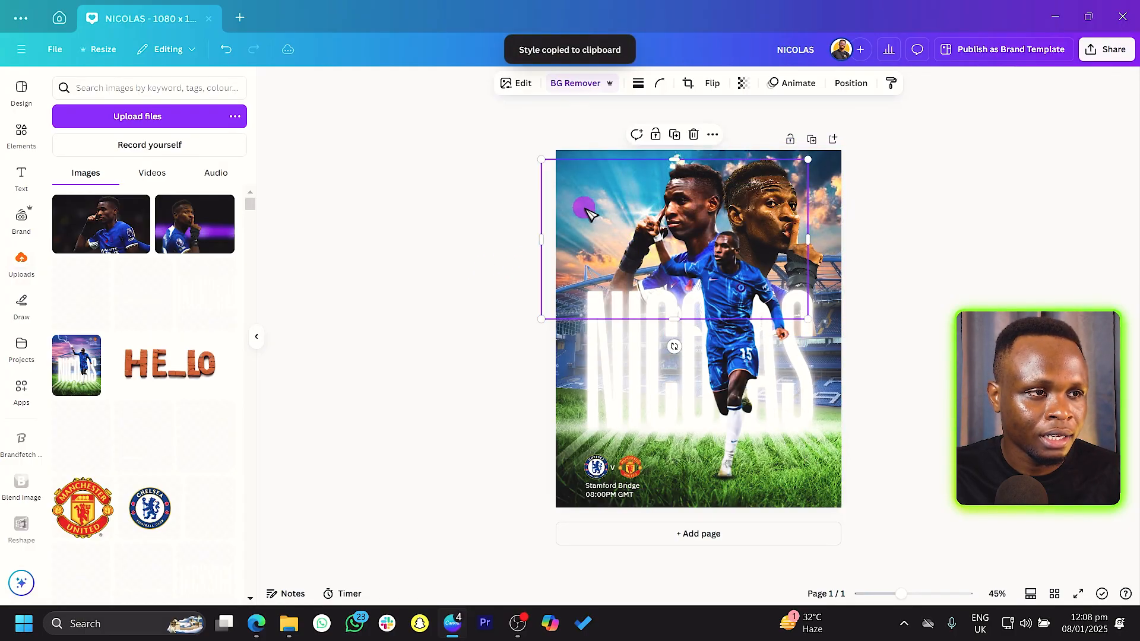
pyautogui.moveTo(541, 212); pyautogui.dragTo(591, 220)
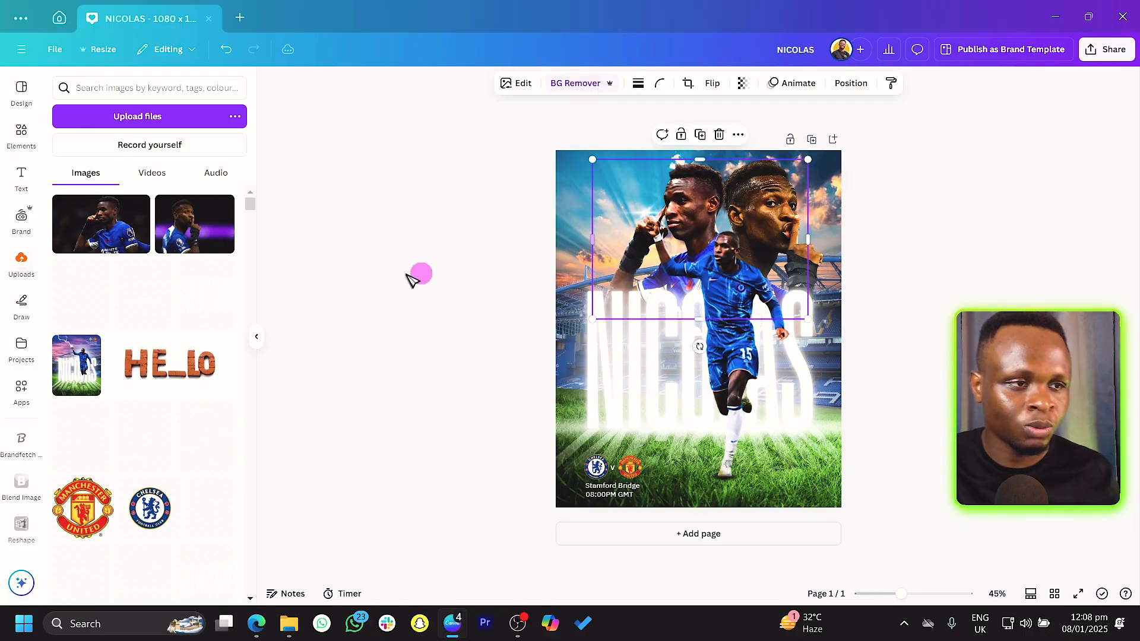
pyautogui.click(472, 279)
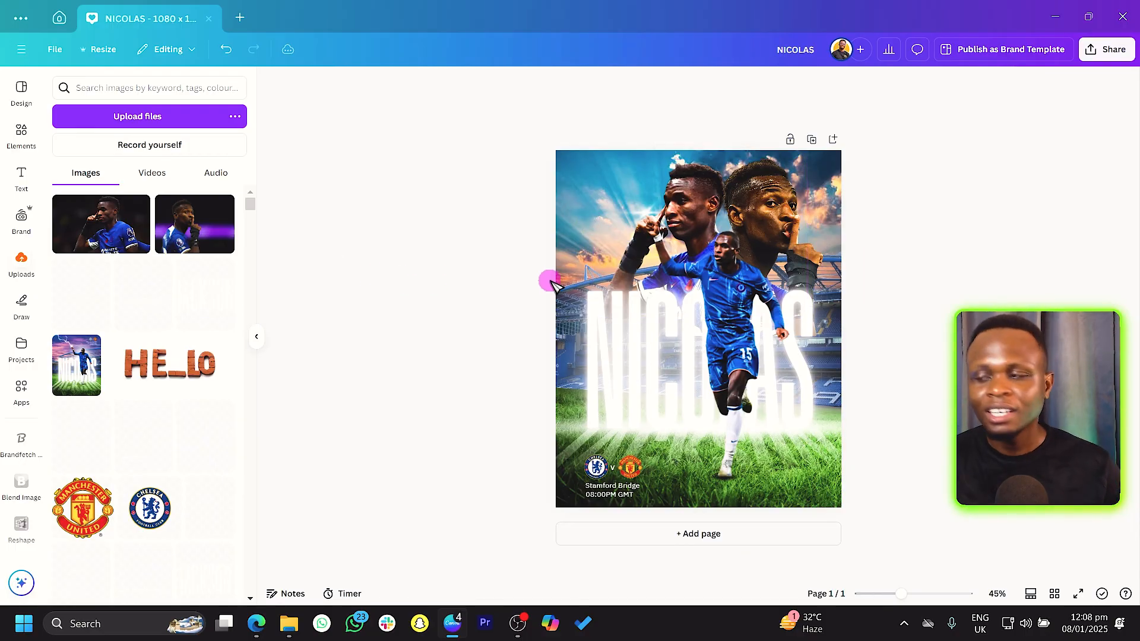
# Step: Crop the lower edge of the finger-on-lips cut-out a little further and scale it down slightly to the poster's right edge
pyautogui.click(809, 235)
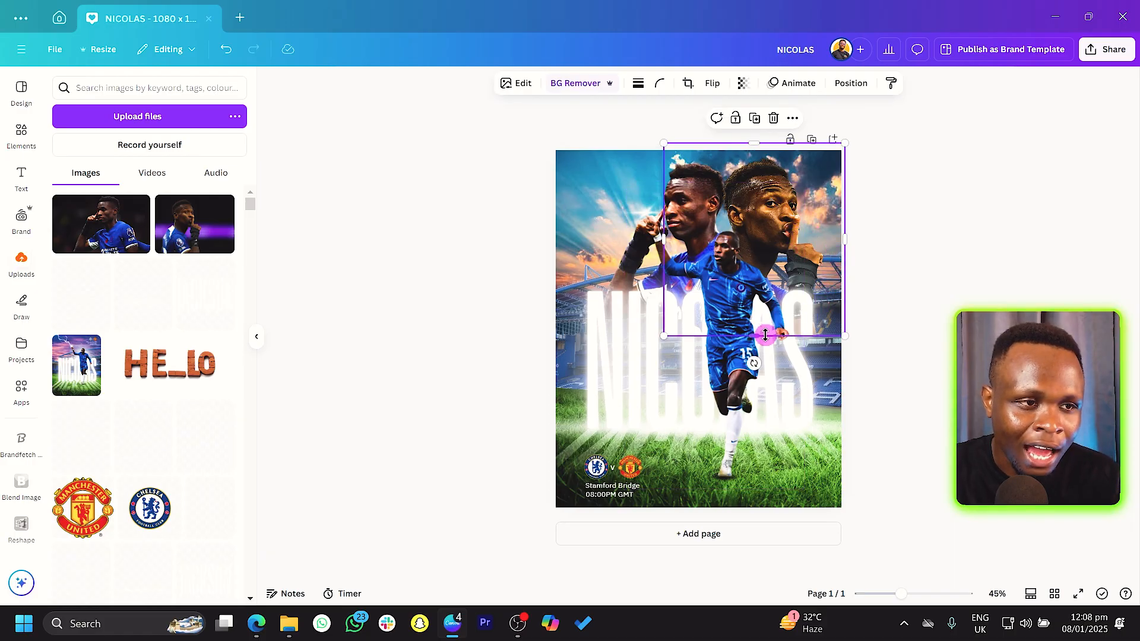
pyautogui.moveTo(766, 336); pyautogui.dragTo(757, 329)
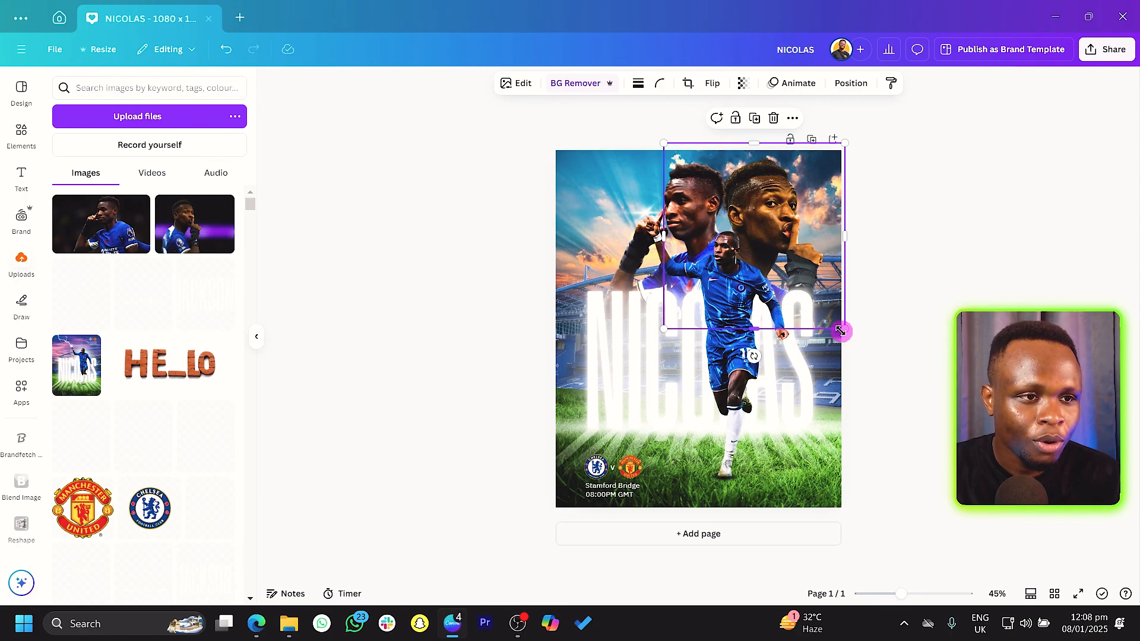
pyautogui.moveTo(842, 331); pyautogui.dragTo(838, 329)
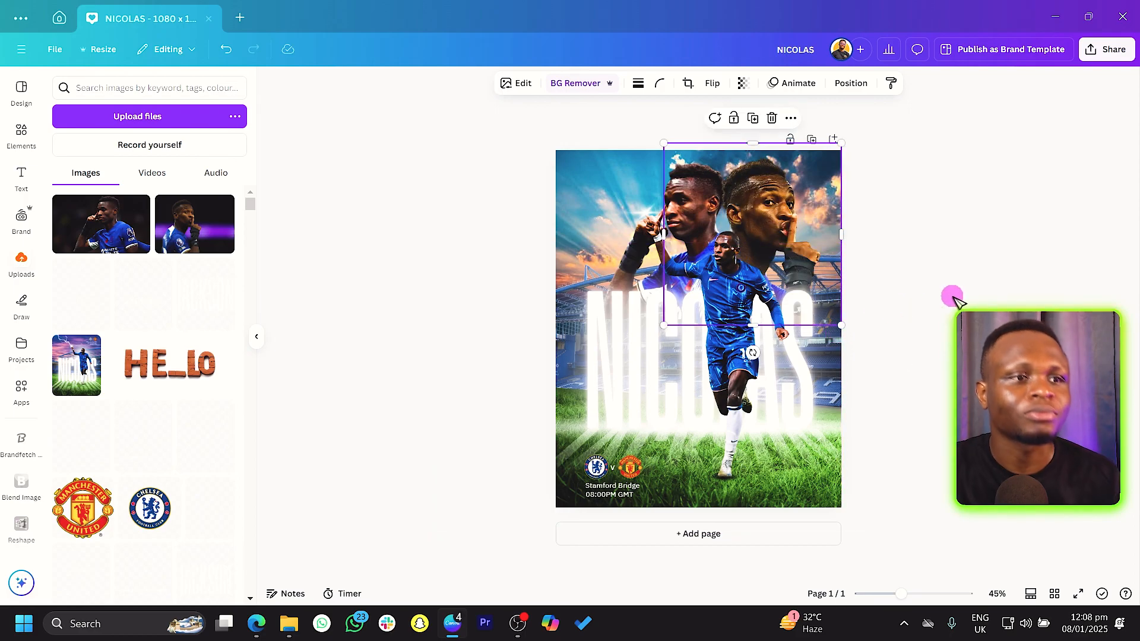
pyautogui.click(954, 297)
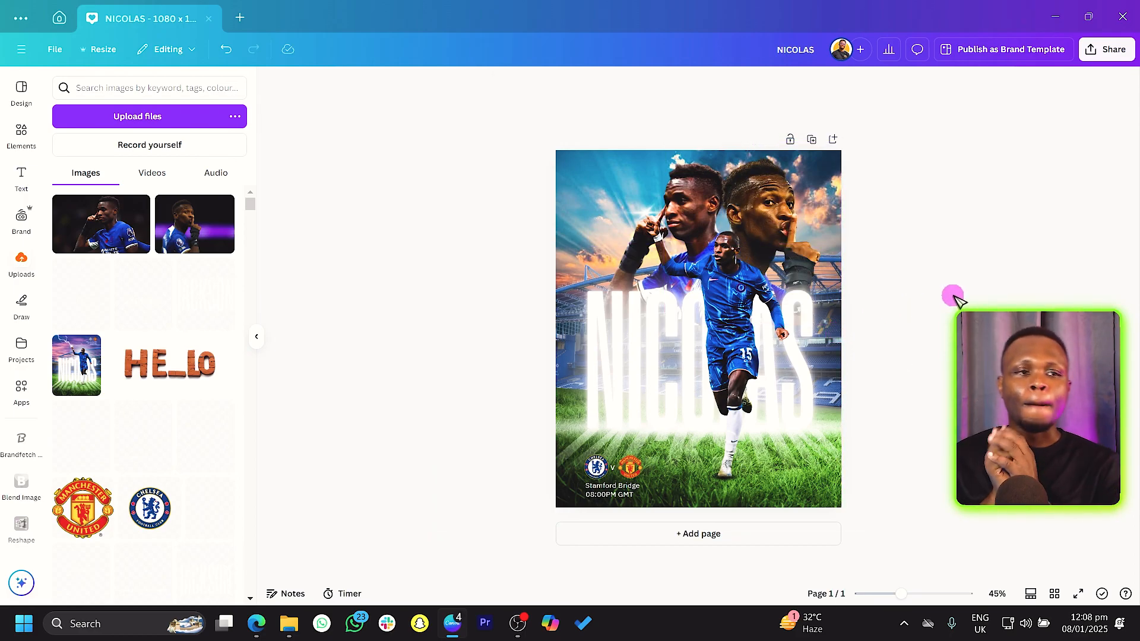